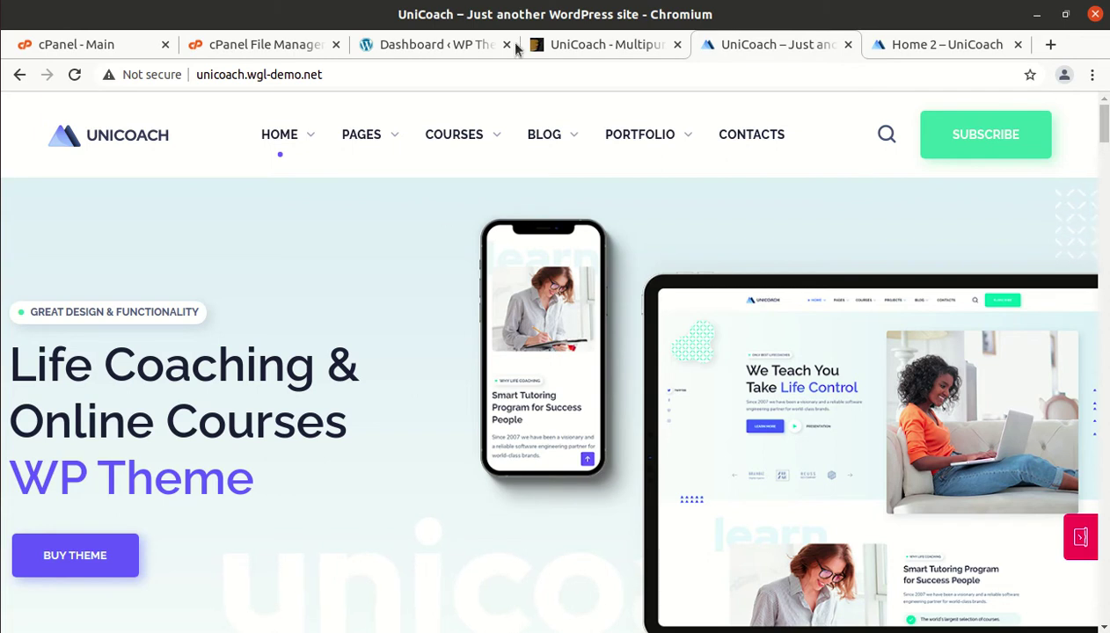
Step: Review the UniCoach theme's ThemeForest listing, checking its price, sales, comments, rating, creation date and last update
{"action": "left_click", "coordinate": [578, 45]}
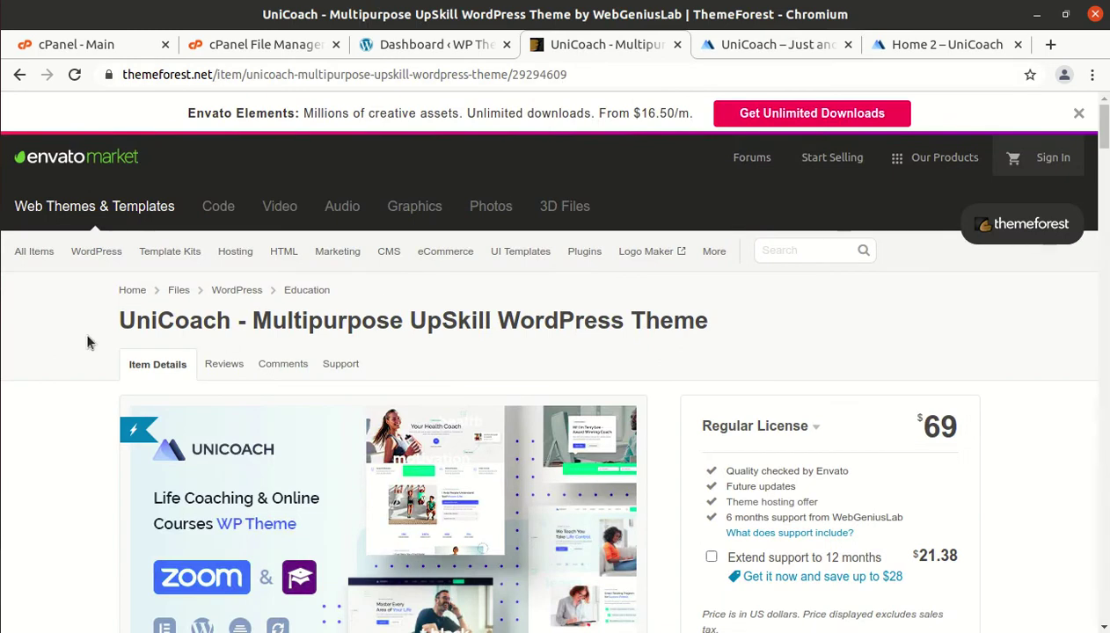
{"action": "scroll", "coordinate": [347, 335], "scroll_direction": "down", "scroll_amount": 2}
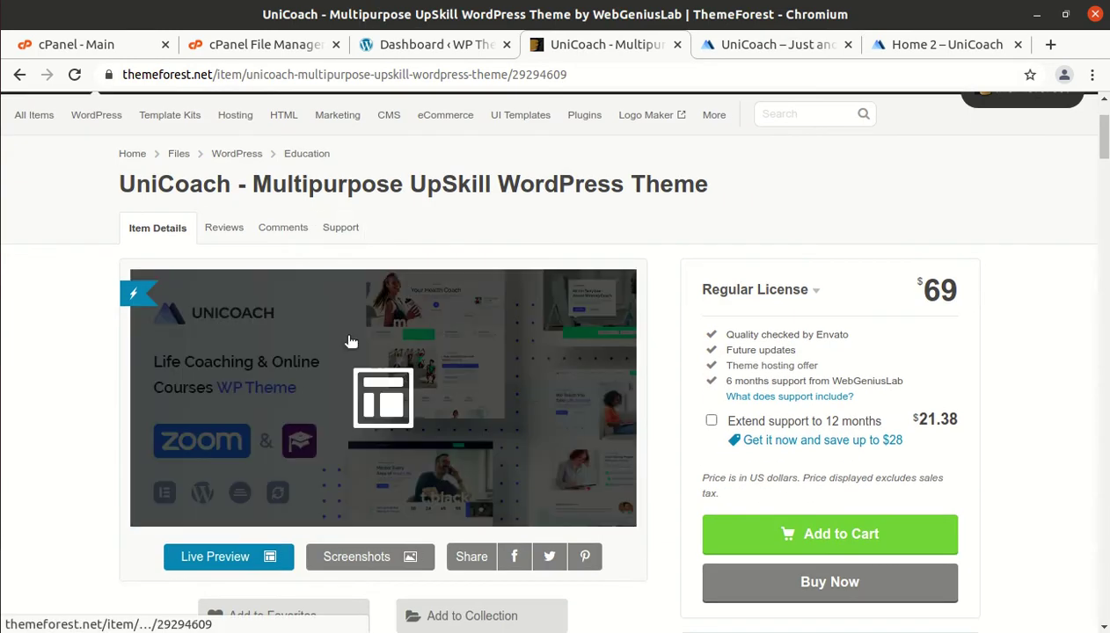
{"action": "scroll", "coordinate": [141, 542], "scroll_direction": "down", "scroll_amount": 1}
{"action": "scroll", "coordinate": [123, 546], "scroll_direction": "down", "scroll_amount": 2}
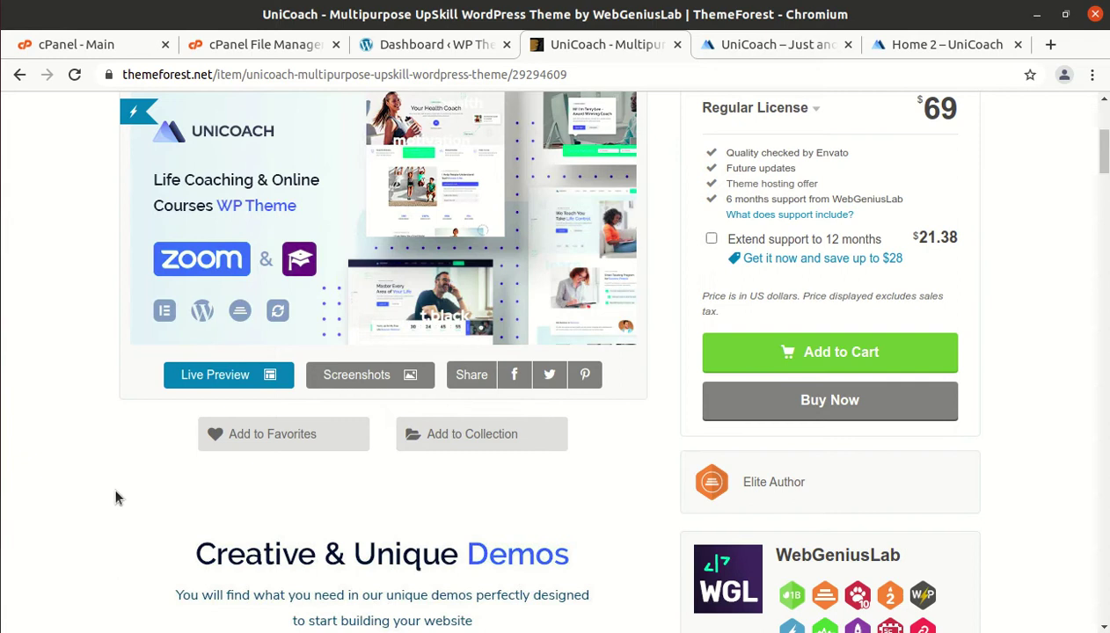
{"action": "scroll", "coordinate": [93, 522], "scroll_direction": "down", "scroll_amount": 2}
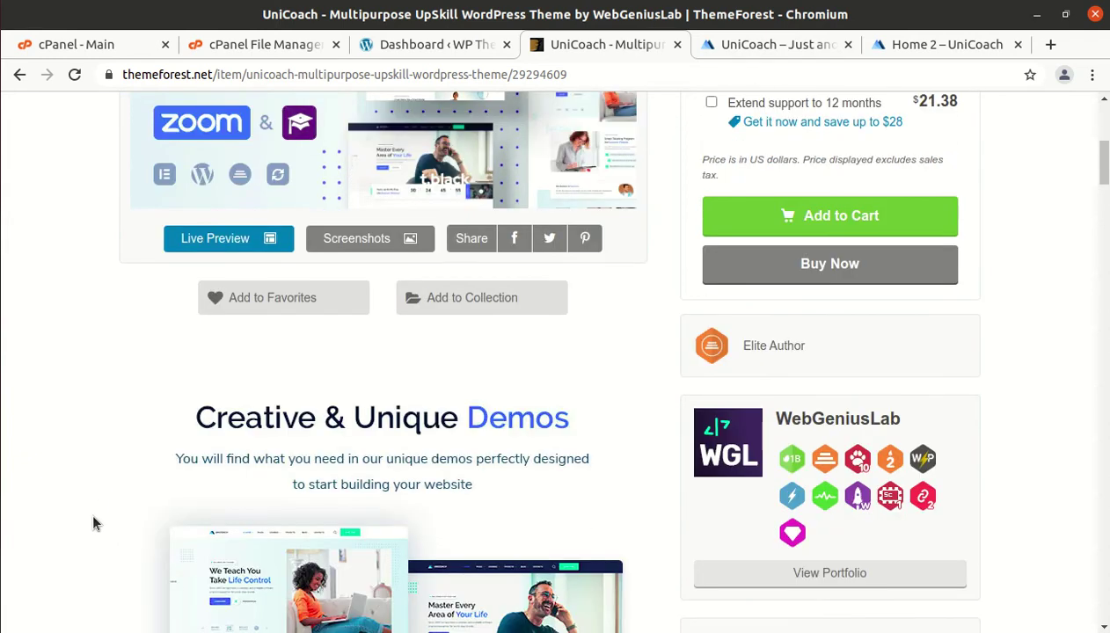
{"action": "scroll", "coordinate": [139, 521], "scroll_direction": "down", "scroll_amount": 3}
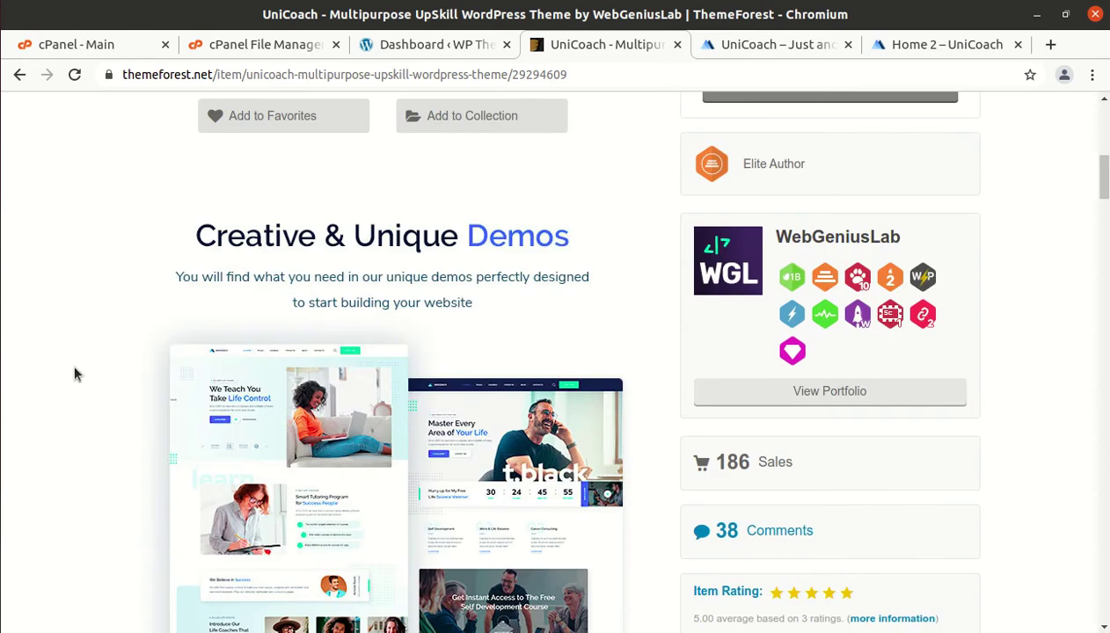
{"action": "scroll", "coordinate": [839, 321], "scroll_direction": "up", "scroll_amount": 3}
{"action": "scroll", "coordinate": [844, 354], "scroll_direction": "down", "scroll_amount": 6}
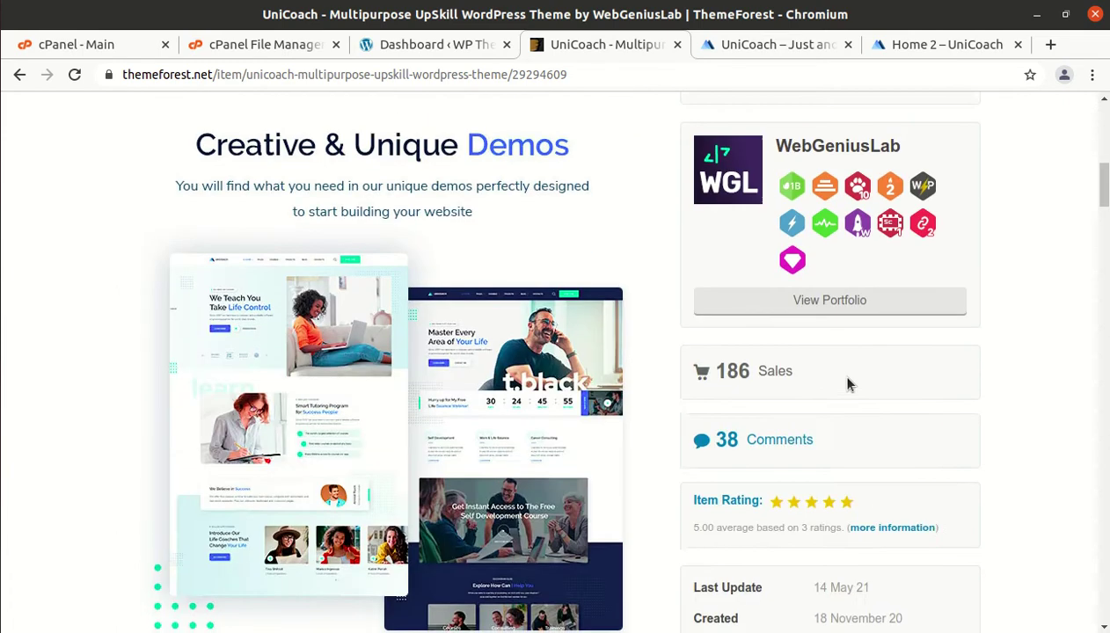
{"action": "left_click_drag", "start_coordinate": [920, 486], "coordinate": [806, 477]}
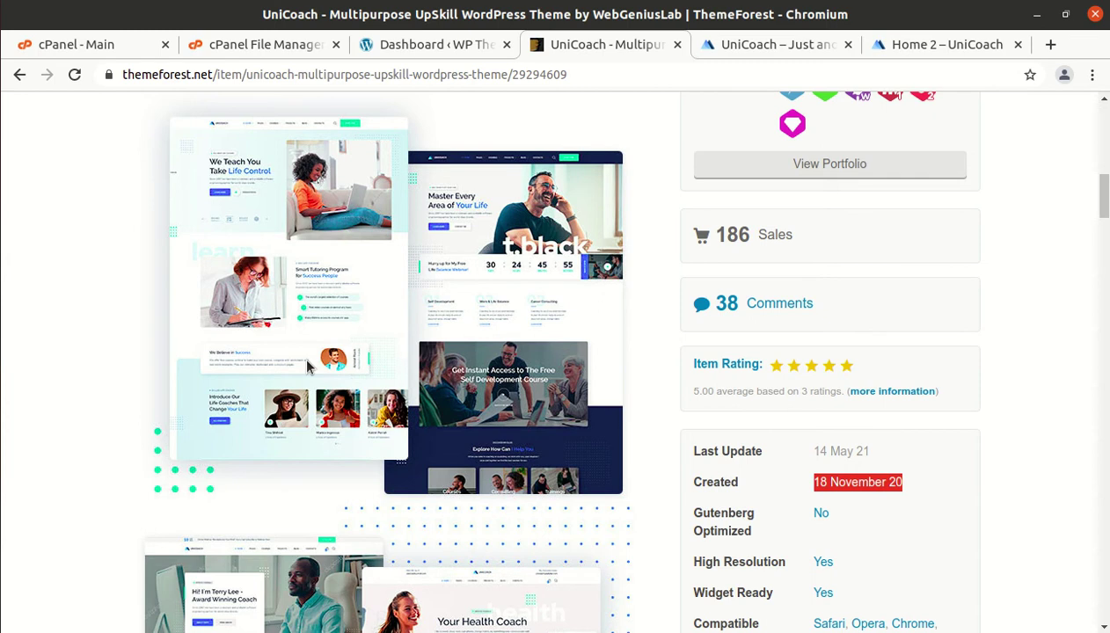
{"action": "left_click_drag", "start_coordinate": [872, 451], "coordinate": [812, 449]}
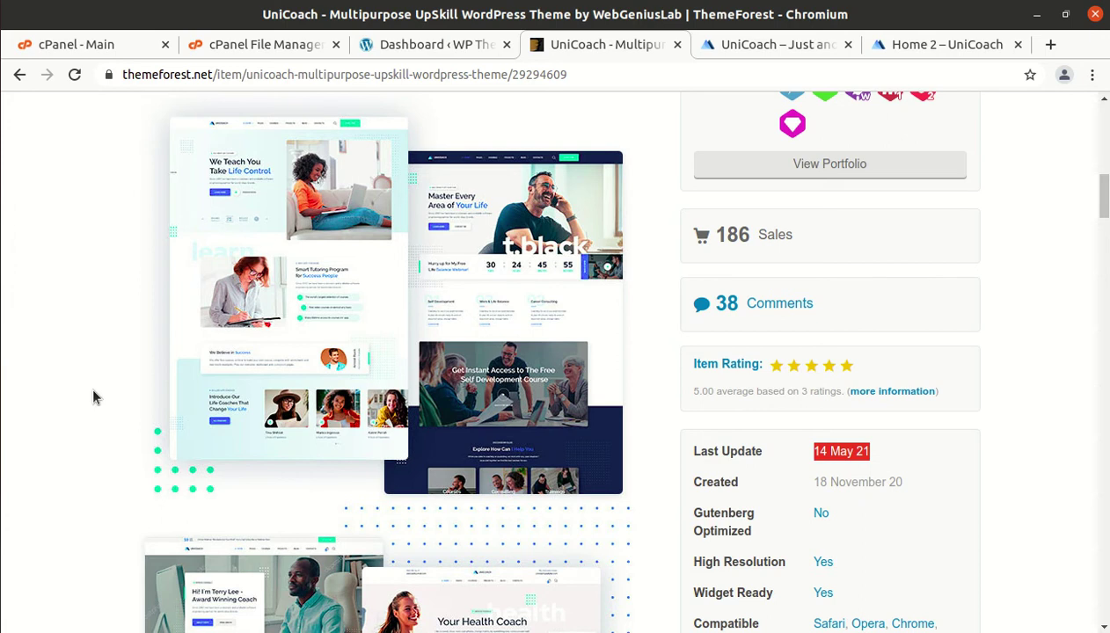
{"action": "scroll", "coordinate": [93, 397], "scroll_direction": "up", "scroll_amount": 5}
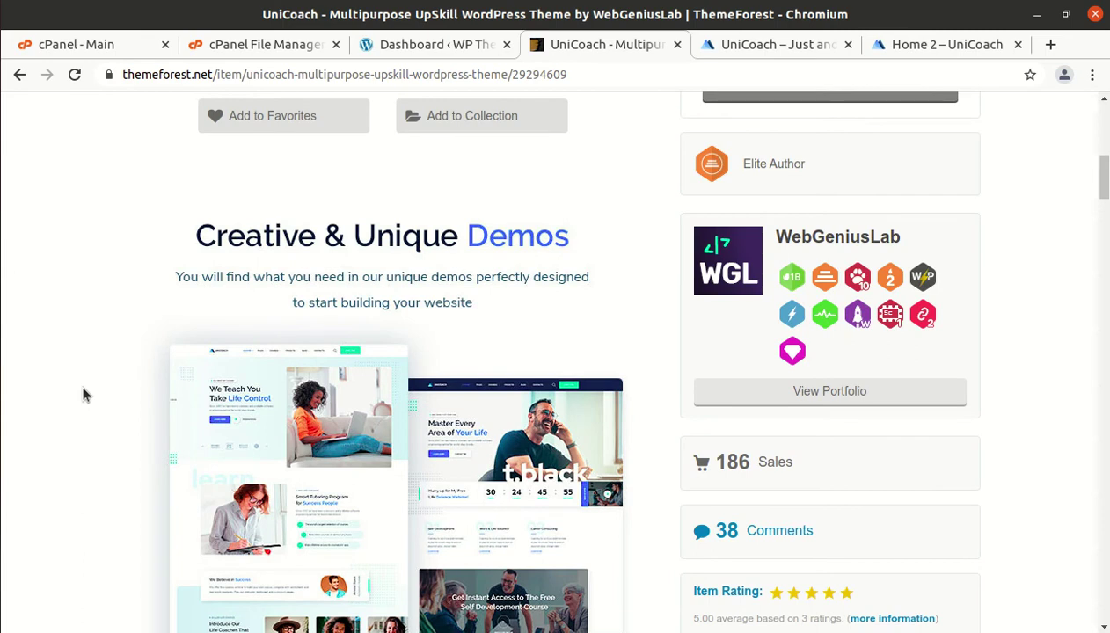
Step: Examine the ThemeForest listing's sections on compatible plugins, Zoom meetings, LearnPress courses, student reviews and tutors
{"action": "scroll", "coordinate": [84, 396], "scroll_direction": "down", "scroll_amount": 8}
{"action": "scroll", "coordinate": [84, 395], "scroll_direction": "down", "scroll_amount": 8}
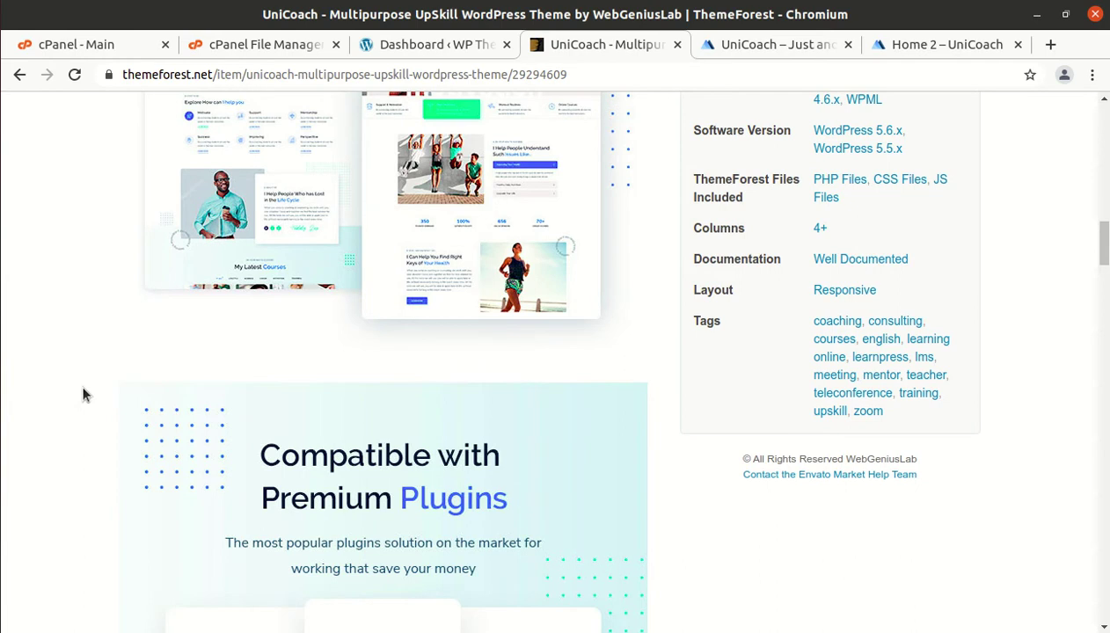
{"action": "scroll", "coordinate": [83, 395], "scroll_direction": "down", "scroll_amount": 3}
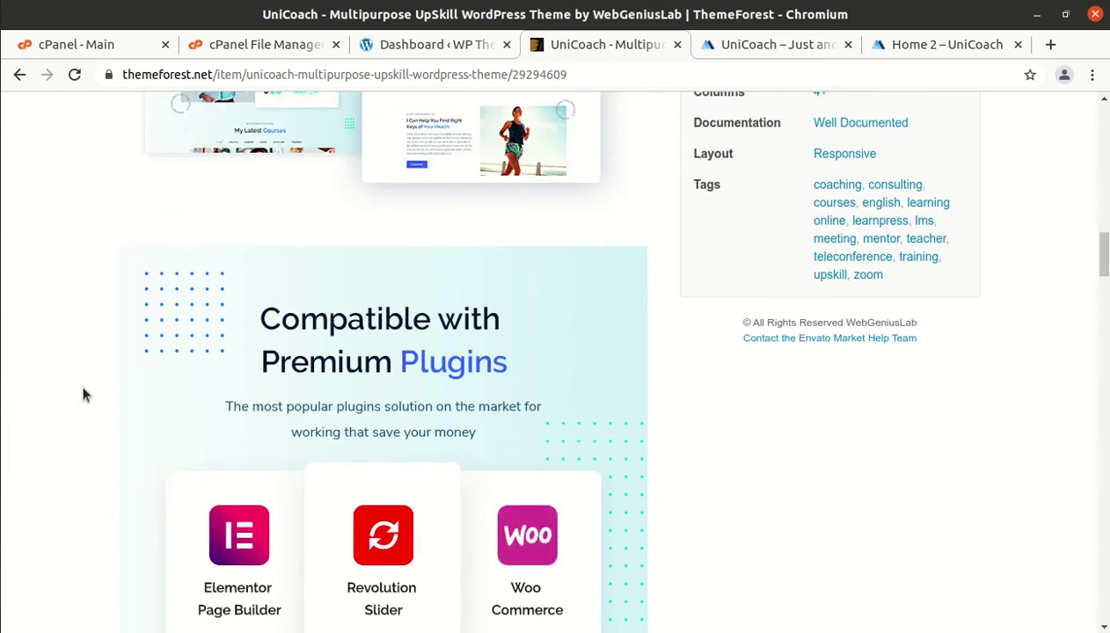
{"action": "scroll", "coordinate": [83, 395], "scroll_direction": "down", "scroll_amount": 2}
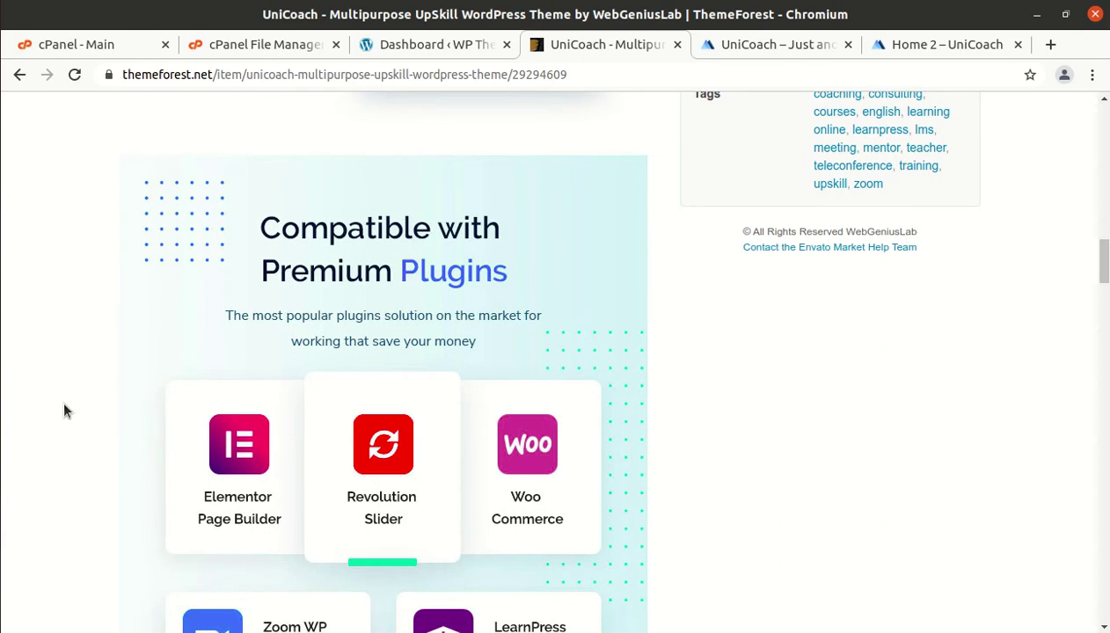
{"action": "scroll", "coordinate": [70, 402], "scroll_direction": "down", "scroll_amount": 3}
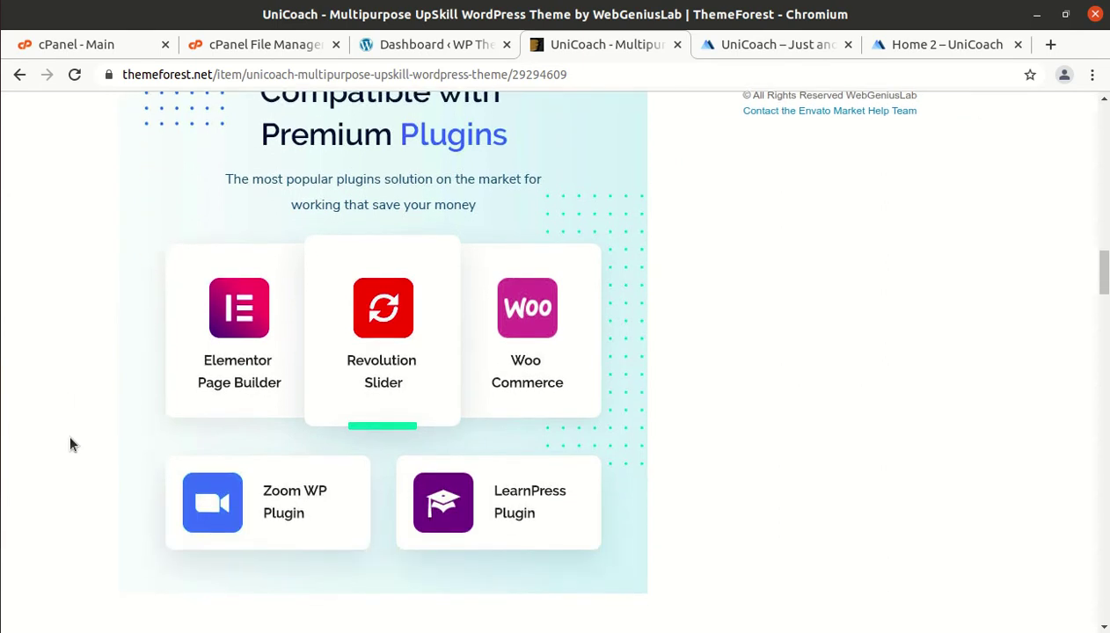
{"action": "scroll", "coordinate": [70, 519], "scroll_direction": "down", "scroll_amount": 3}
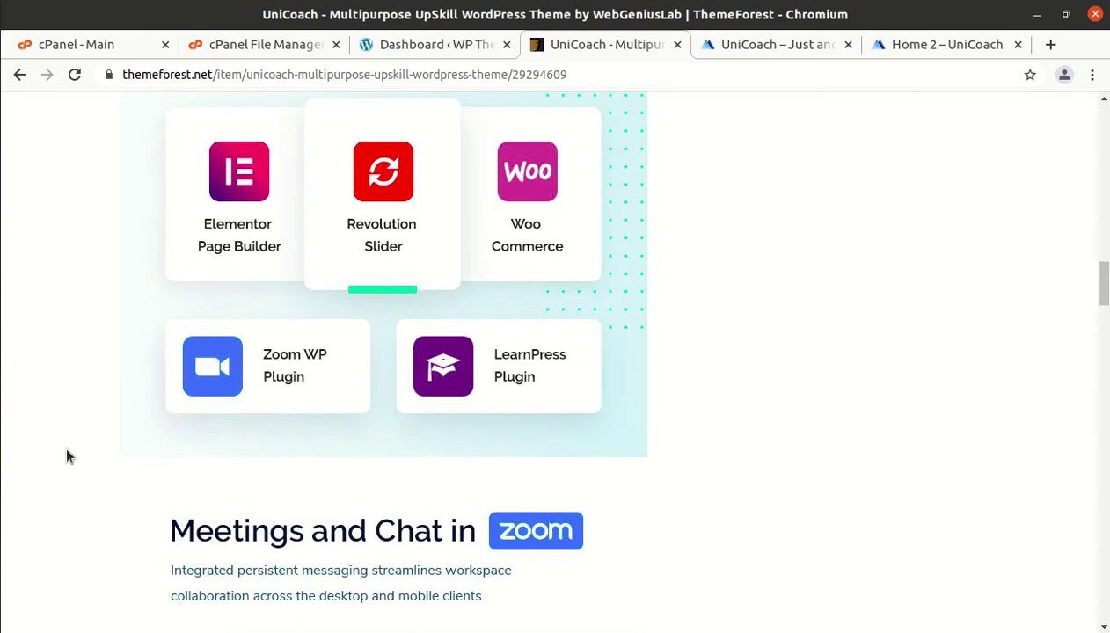
{"action": "scroll", "coordinate": [81, 461], "scroll_direction": "down", "scroll_amount": 5}
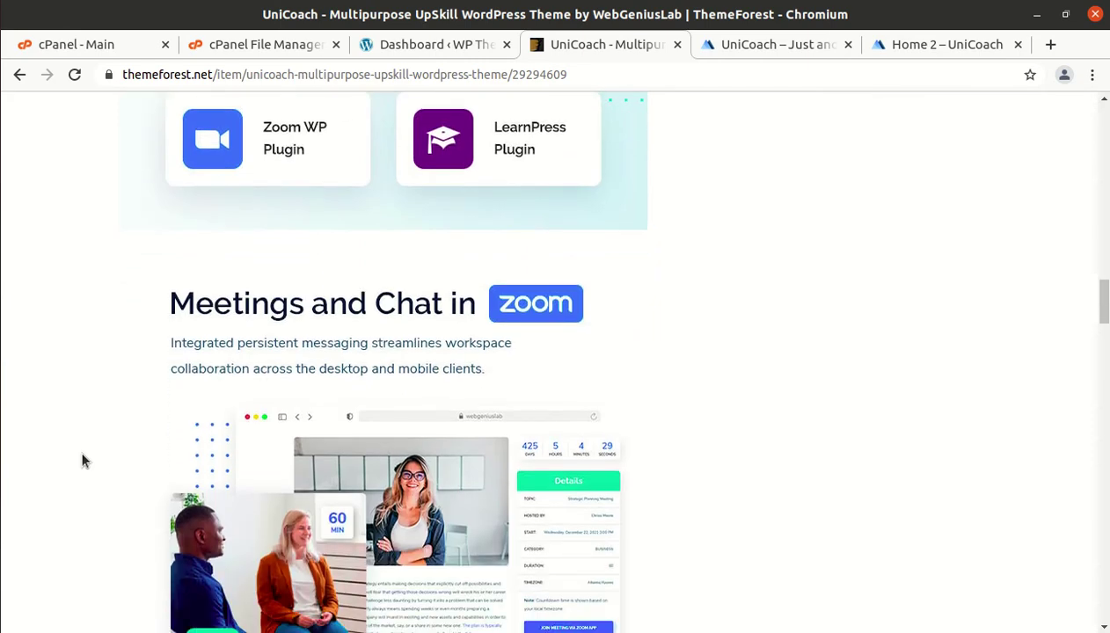
{"action": "scroll", "coordinate": [82, 461], "scroll_direction": "down", "scroll_amount": 10}
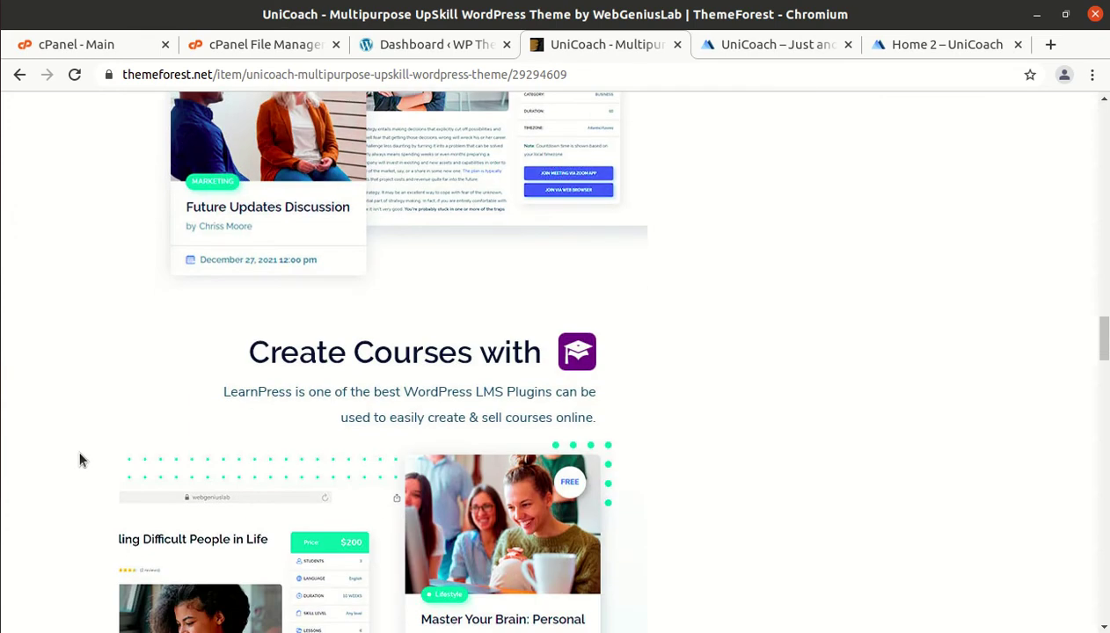
{"action": "scroll", "coordinate": [79, 460], "scroll_direction": "down", "scroll_amount": 13}
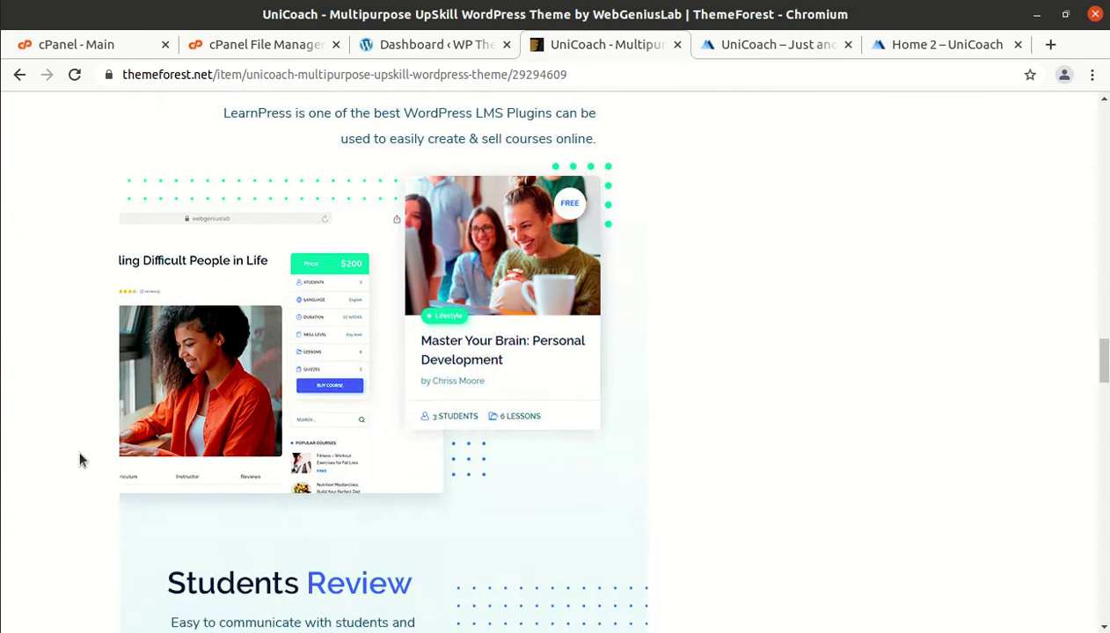
{"action": "scroll", "coordinate": [81, 456], "scroll_direction": "down", "scroll_amount": 7}
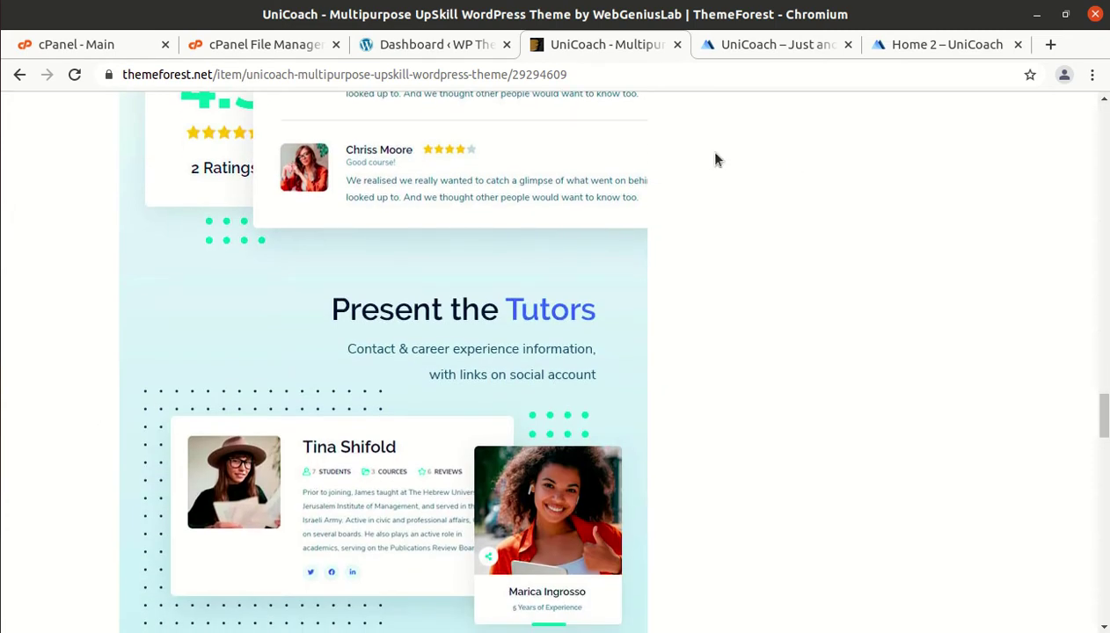
Step: Browse the features and available demos on the UniCoach demo site and open the Home Main demo
{"action": "left_click", "coordinate": [780, 45]}
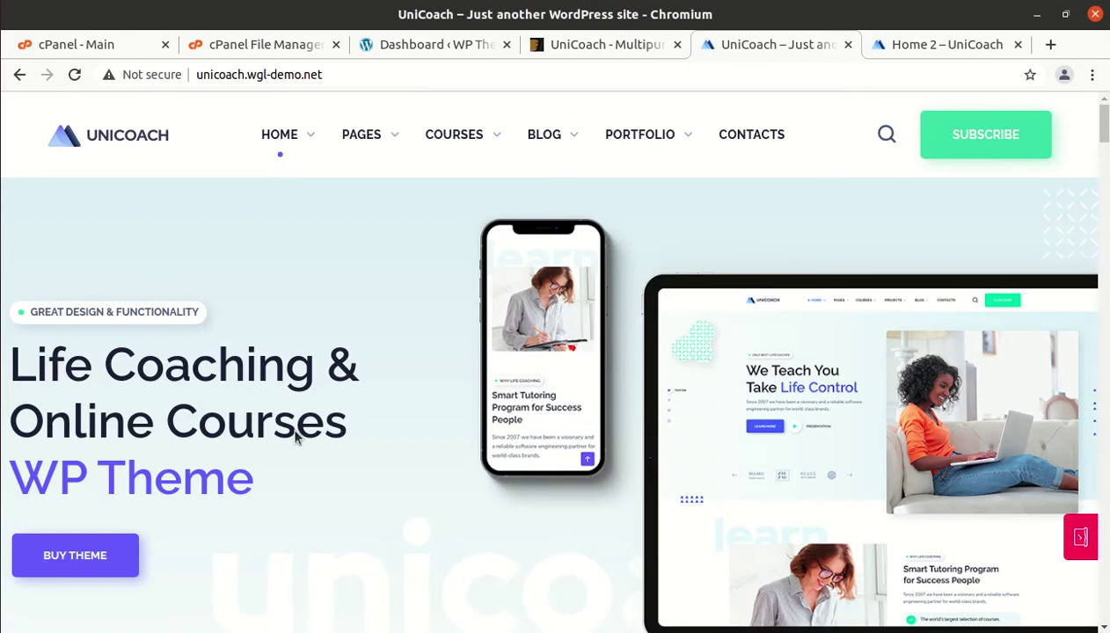
{"action": "scroll", "coordinate": [260, 445], "scroll_direction": "down", "scroll_amount": 2}
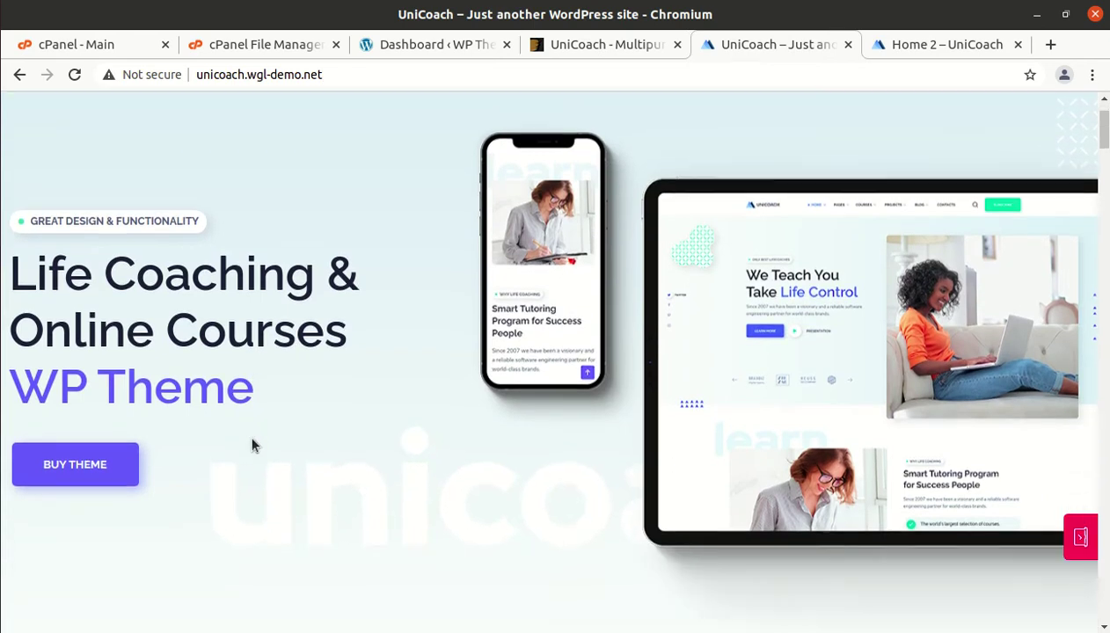
{"action": "scroll", "coordinate": [252, 446], "scroll_direction": "down", "scroll_amount": 8}
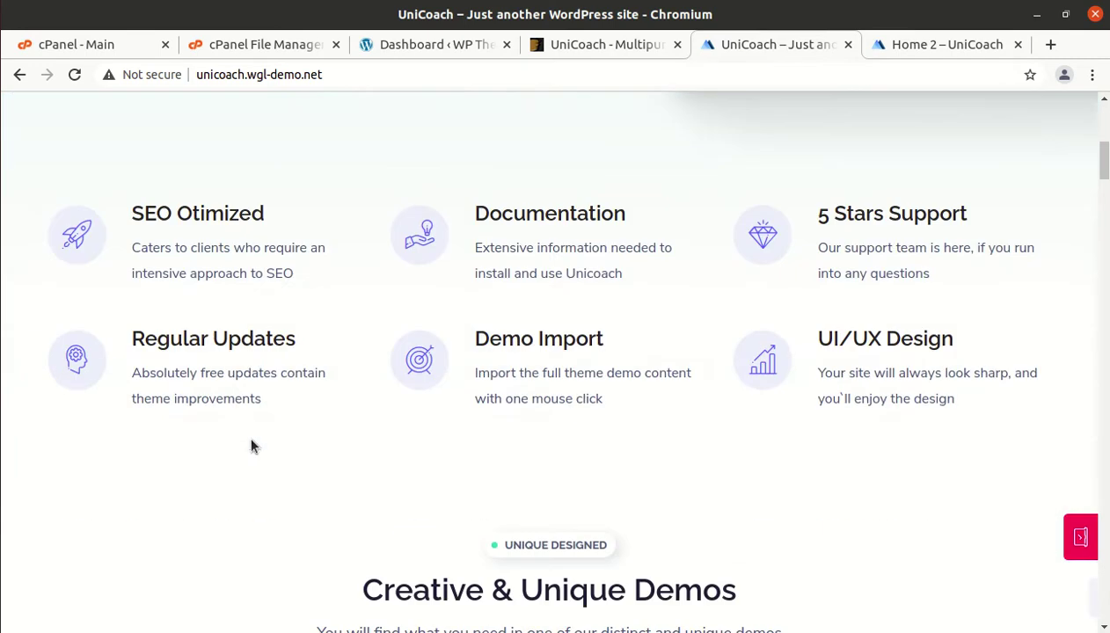
{"action": "scroll", "coordinate": [361, 315], "scroll_direction": "down", "scroll_amount": 16}
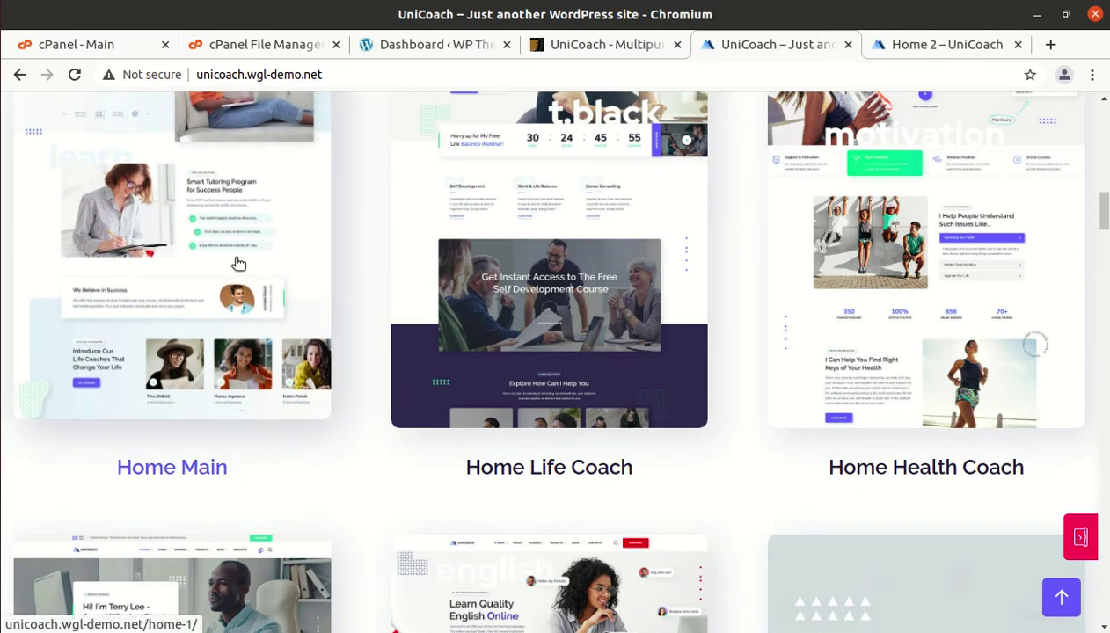
{"action": "left_click", "coordinate": [235, 264]}
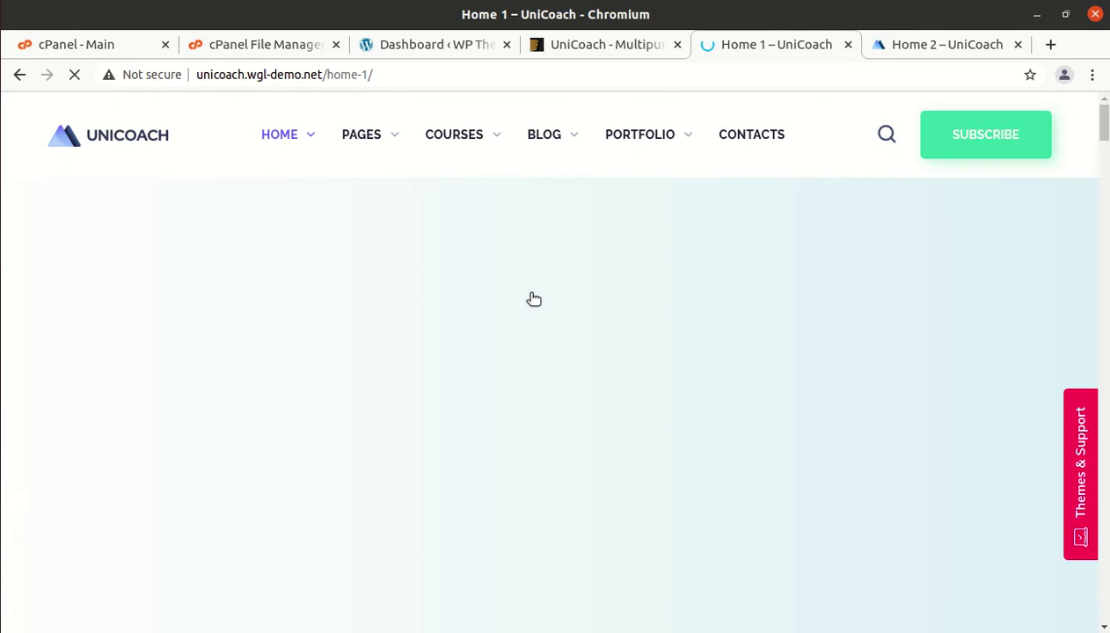
Step: Look through the Home Main demo down to its life coaches section and view the All Coaches page in a separate tab
{"action": "scroll", "coordinate": [531, 301], "scroll_direction": "down", "scroll_amount": 5}
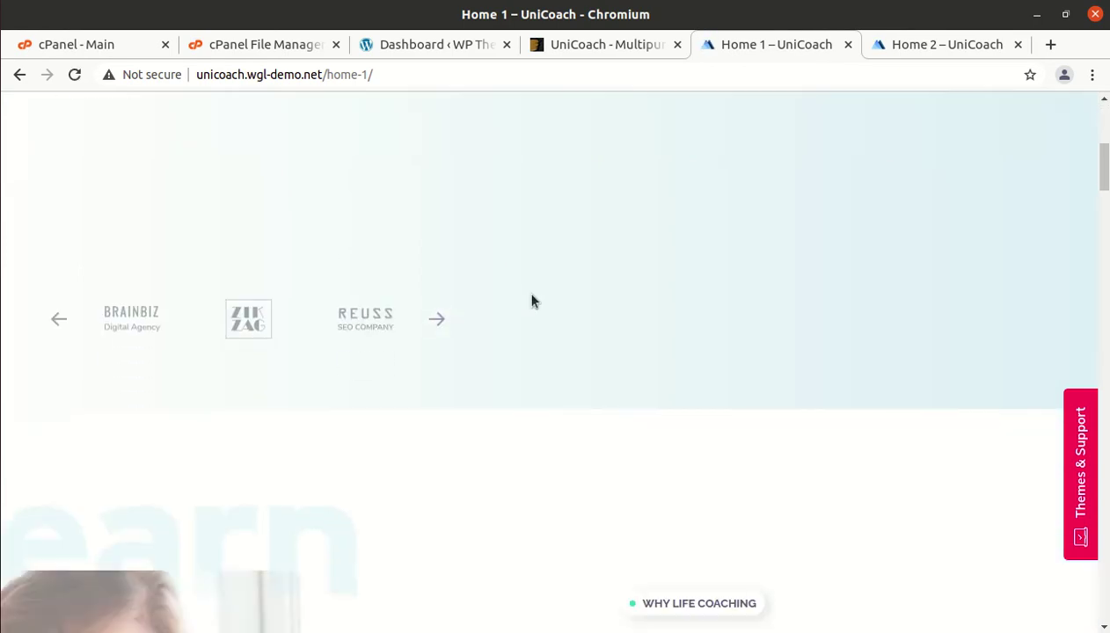
{"action": "scroll", "coordinate": [531, 301], "scroll_direction": "up", "scroll_amount": 3}
{"action": "scroll", "coordinate": [531, 301], "scroll_direction": "up", "scroll_amount": 3}
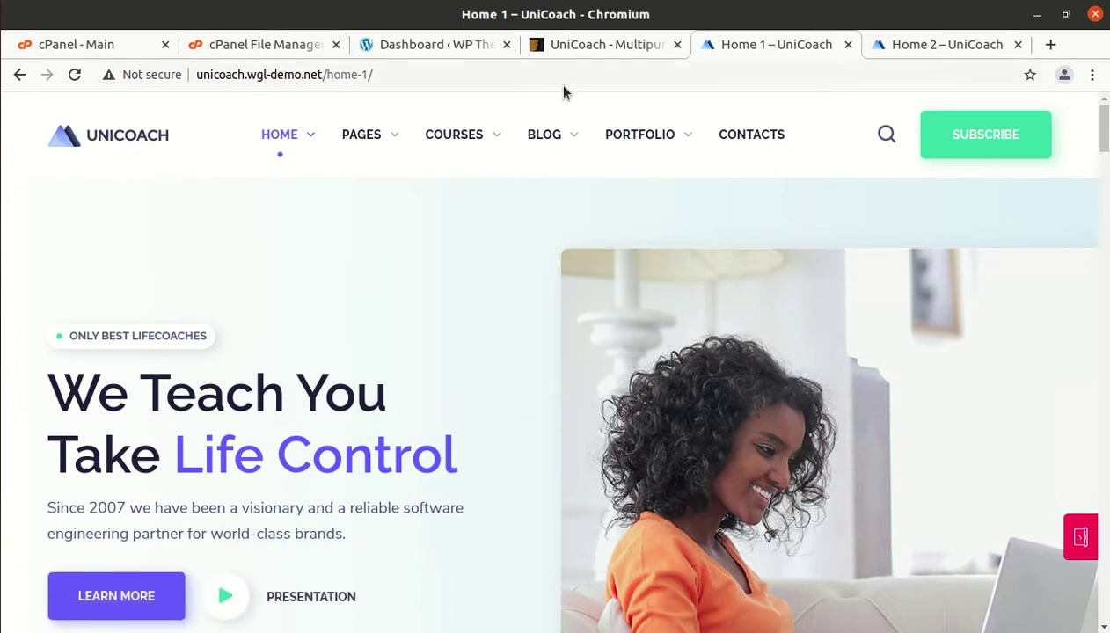
{"action": "scroll", "coordinate": [494, 211], "scroll_direction": "down", "scroll_amount": 8}
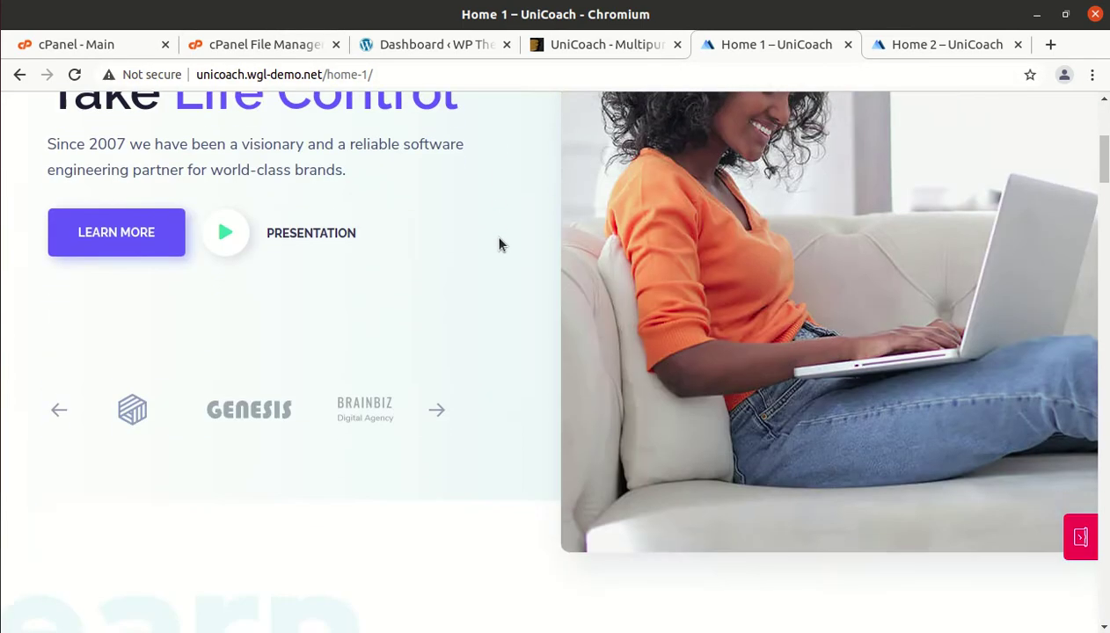
{"action": "scroll", "coordinate": [493, 255], "scroll_direction": "down", "scroll_amount": 9}
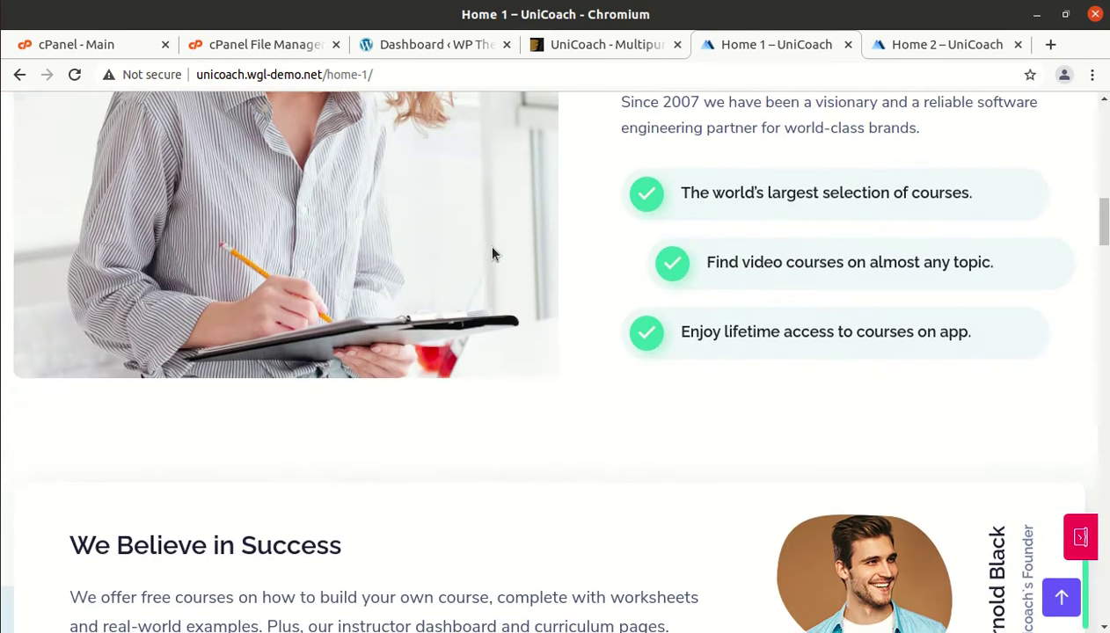
{"action": "scroll", "coordinate": [480, 260], "scroll_direction": "down", "scroll_amount": 2}
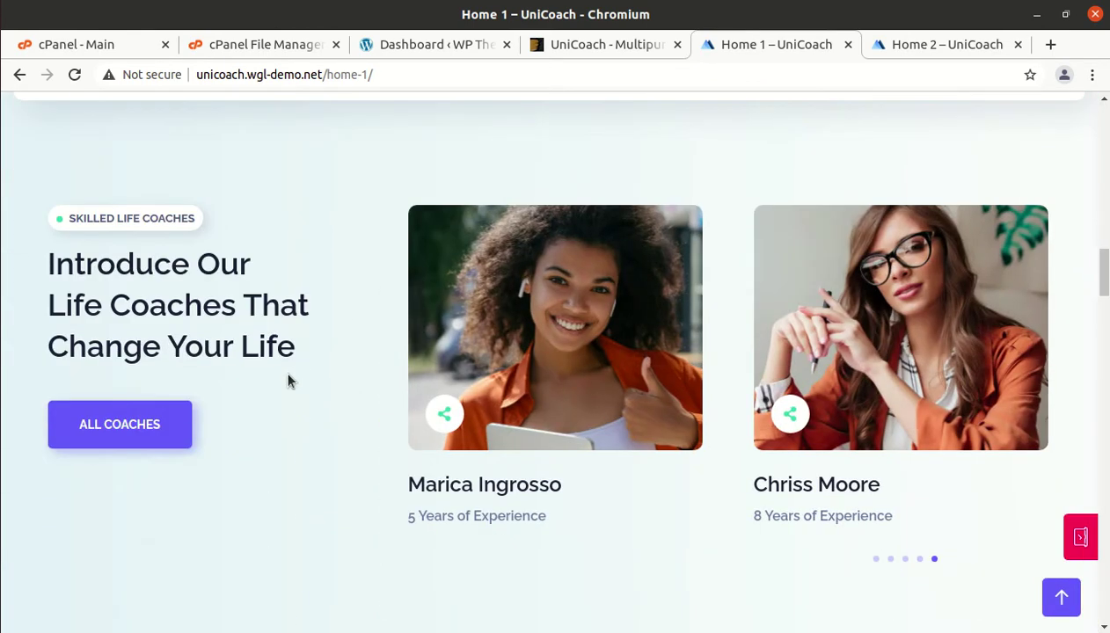
{"action": "middle_click", "coordinate": [113, 431]}
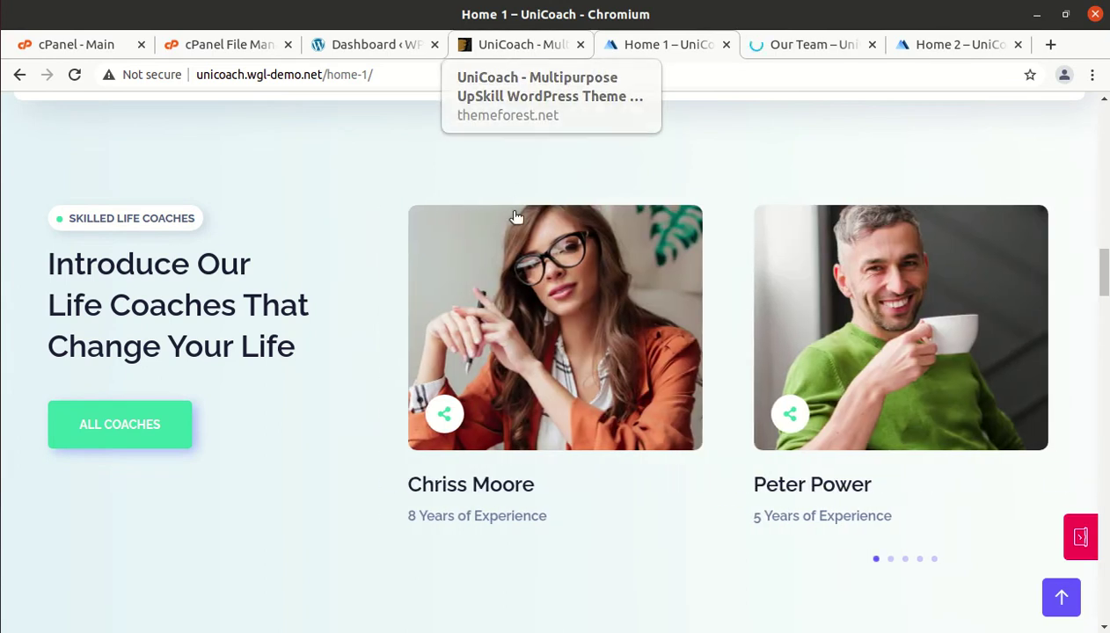
{"action": "left_click", "coordinate": [751, 42]}
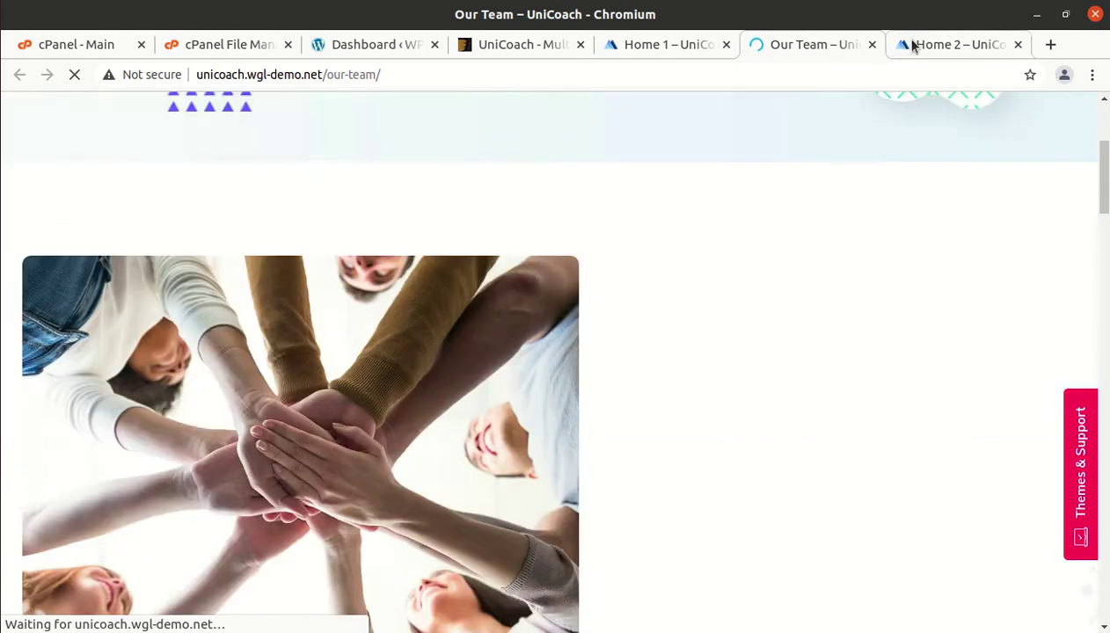
Step: Examine the already opened Home 2 demo, from its hero and webinar countdown to the course, consulting and training sections
{"action": "left_click", "coordinate": [915, 44]}
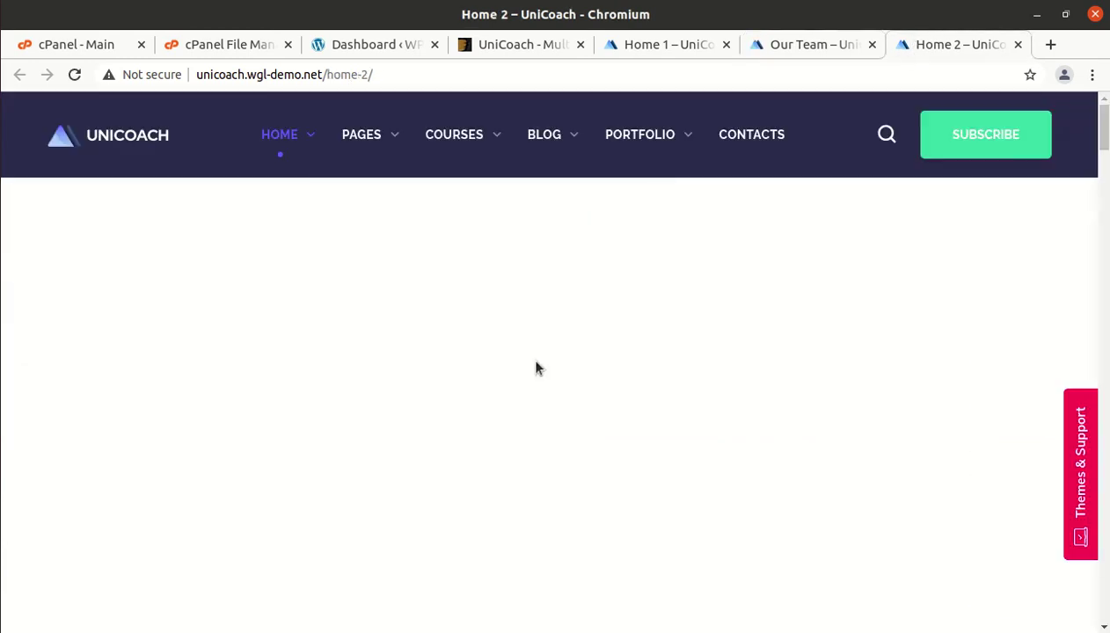
{"action": "scroll", "coordinate": [211, 302], "scroll_direction": "down", "scroll_amount": 6}
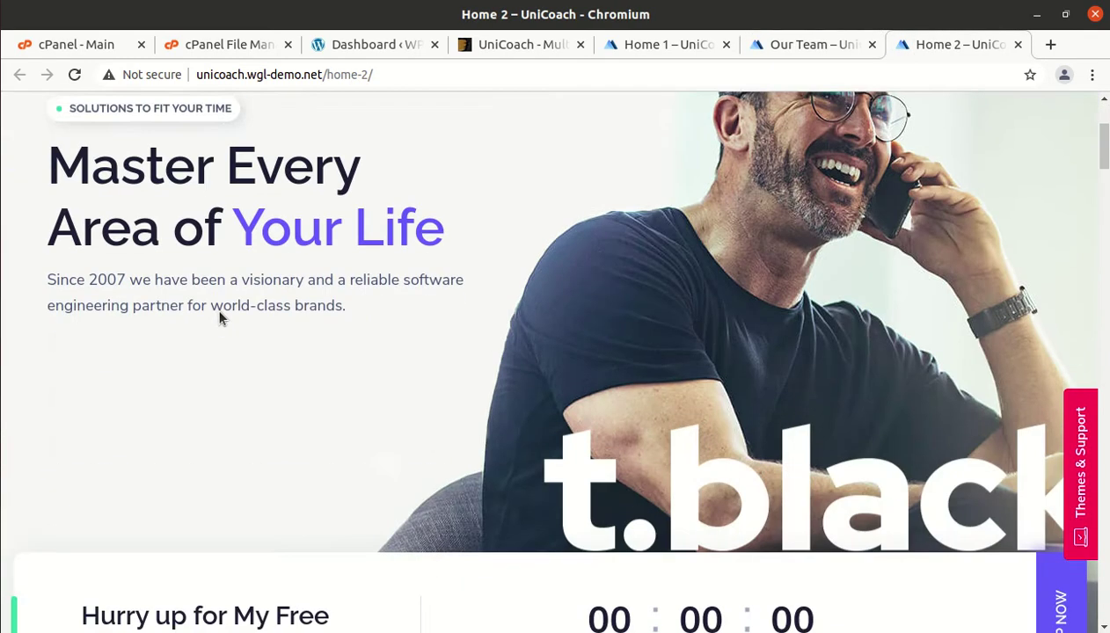
{"action": "scroll", "coordinate": [224, 320], "scroll_direction": "down", "scroll_amount": 2}
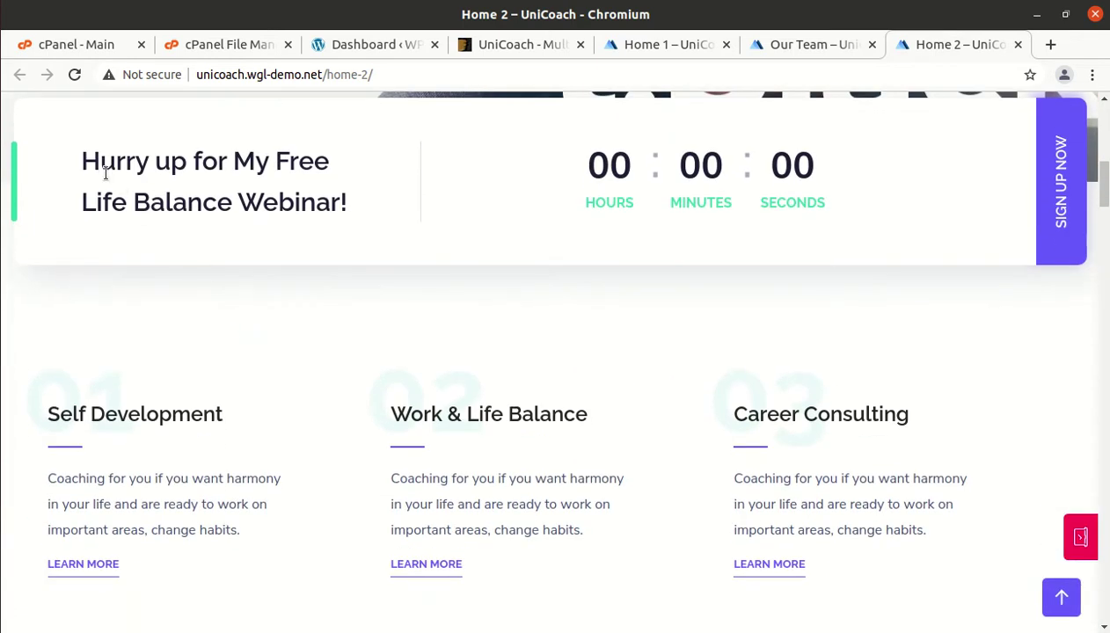
{"action": "scroll", "coordinate": [439, 317], "scroll_direction": "down", "scroll_amount": 2}
{"action": "scroll", "coordinate": [377, 347], "scroll_direction": "down", "scroll_amount": 10}
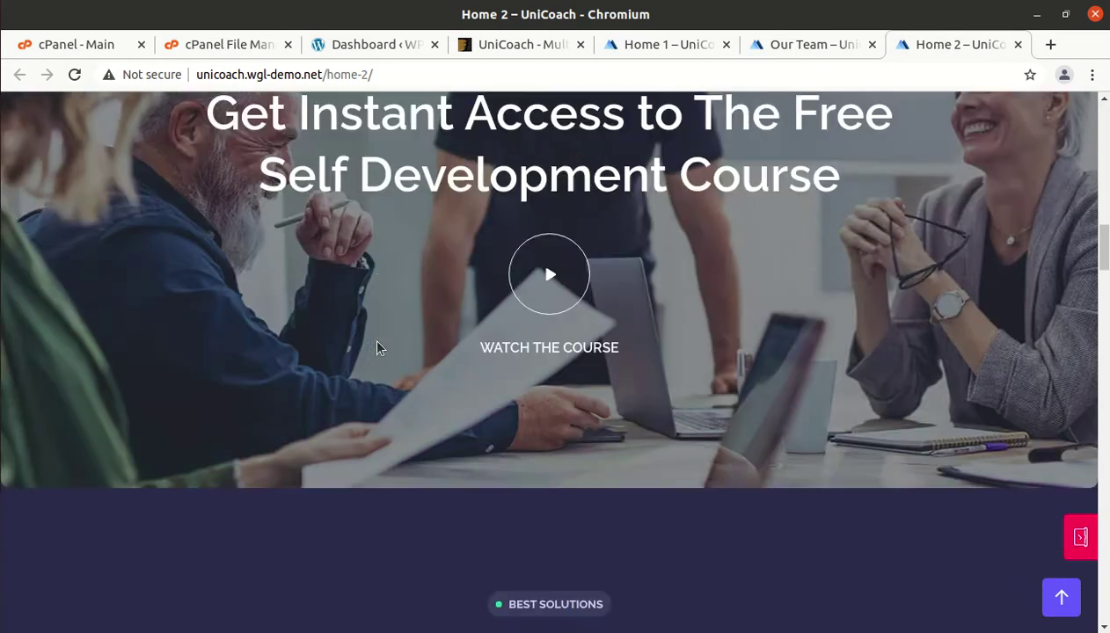
{"action": "scroll", "coordinate": [376, 348], "scroll_direction": "down", "scroll_amount": 5}
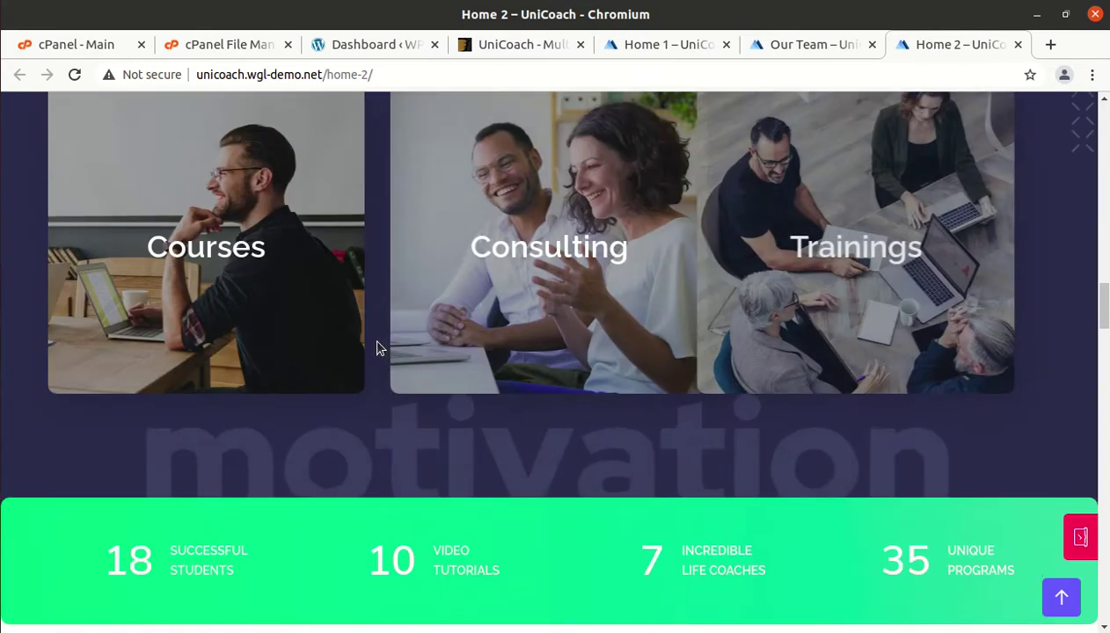
Step: View the Home 2 demo's pricing plans and open the Zoom Grid and Courses List pages in separate tabs
{"action": "scroll", "coordinate": [376, 348], "scroll_direction": "down", "scroll_amount": 12}
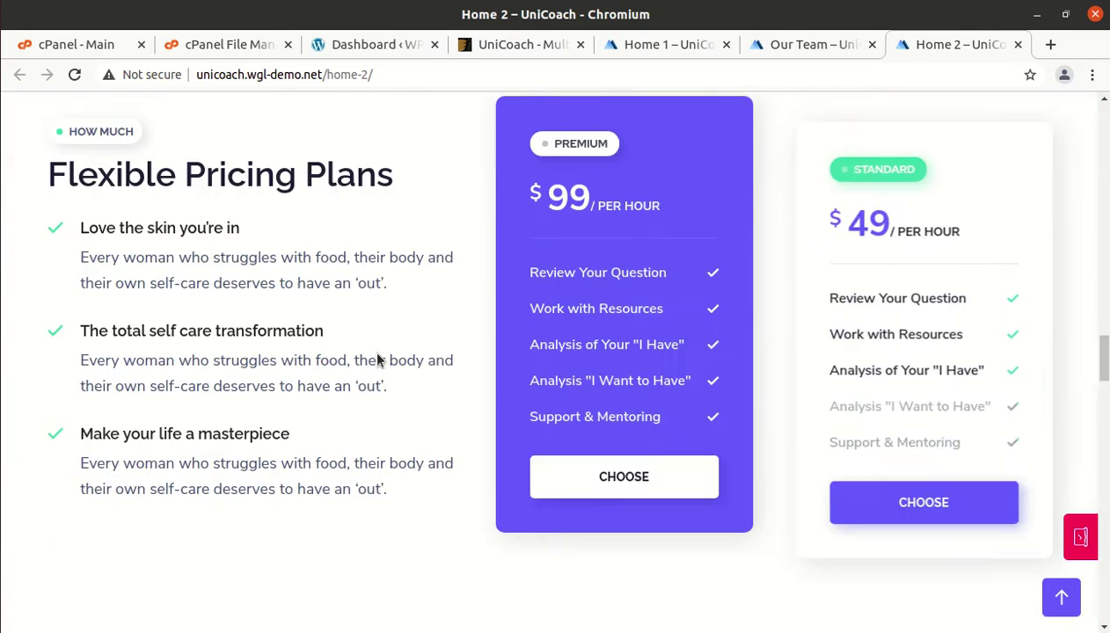
{"action": "scroll", "coordinate": [574, 334], "scroll_direction": "up", "scroll_amount": 13}
{"action": "mouse_move", "coordinate": [479, 143]}
{"action": "mouse_move", "coordinate": [476, 217]}
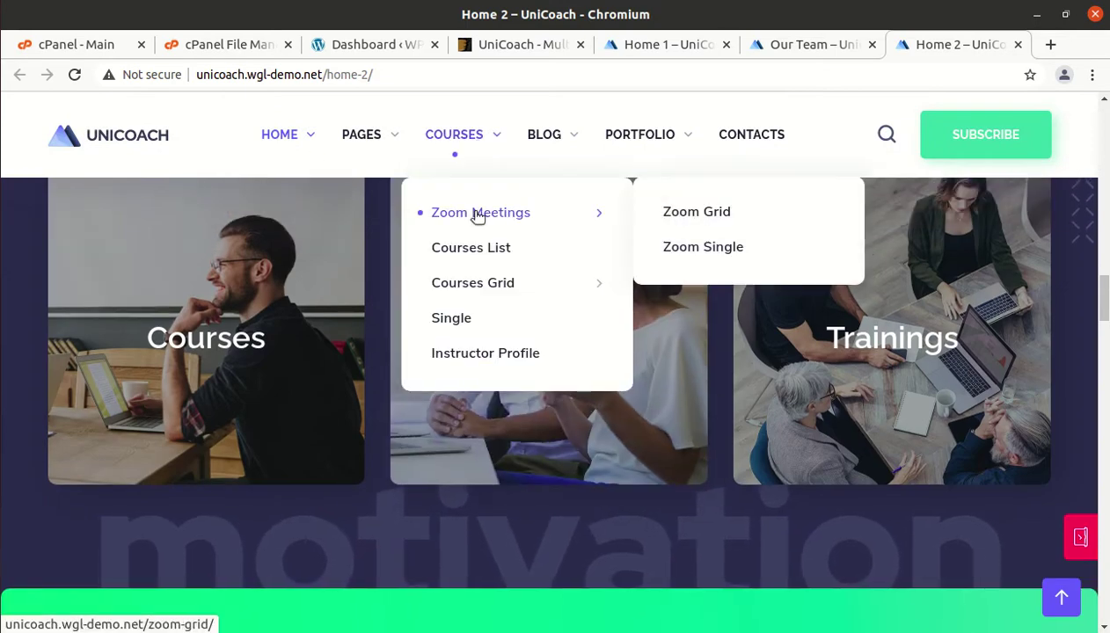
{"action": "middle_click", "coordinate": [681, 214]}
{"action": "middle_click", "coordinate": [504, 255]}
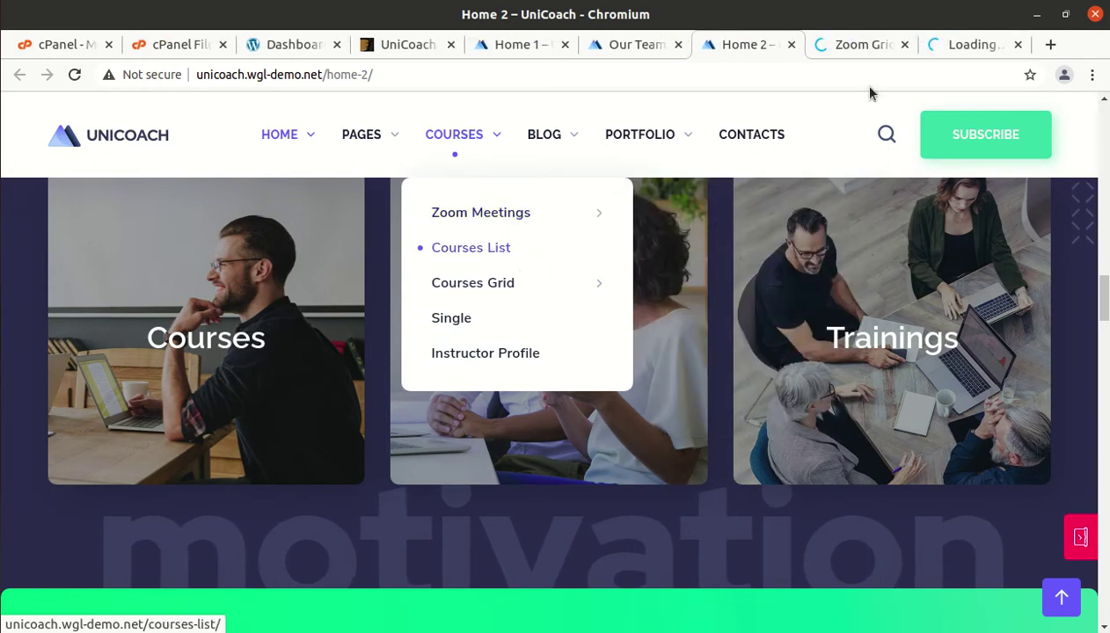
Step: Look through the meeting cards on the Zoom Grid page down to its last row
{"action": "left_click", "coordinate": [862, 44]}
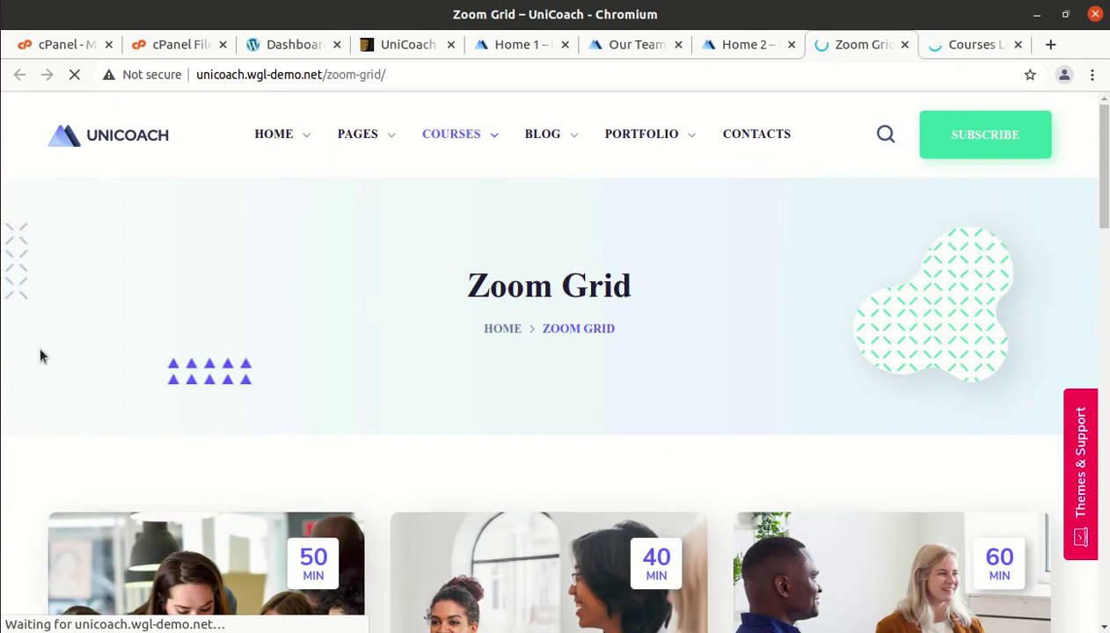
{"action": "scroll", "coordinate": [131, 256], "scroll_direction": "down", "scroll_amount": 2}
{"action": "scroll", "coordinate": [134, 253], "scroll_direction": "up", "scroll_amount": 2}
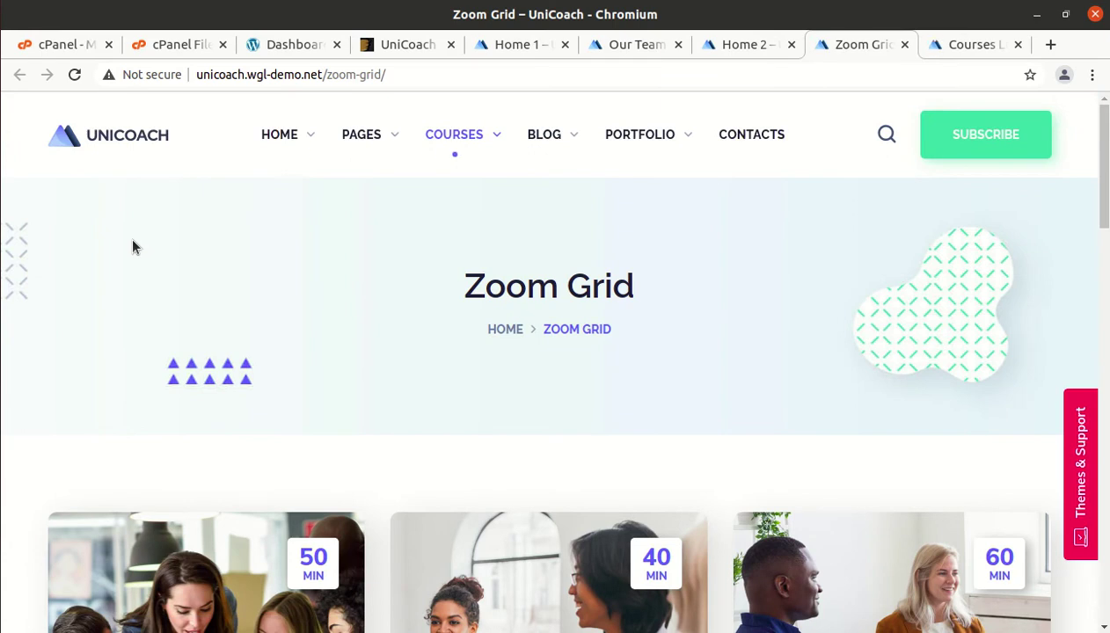
{"action": "scroll", "coordinate": [137, 249], "scroll_direction": "down", "scroll_amount": 2}
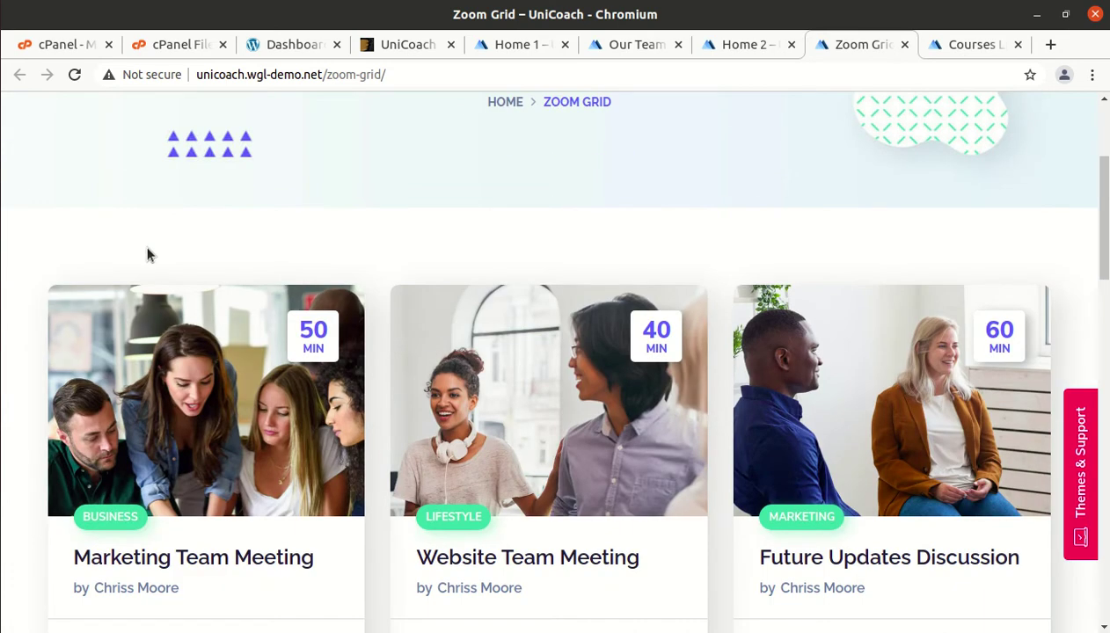
{"action": "scroll", "coordinate": [147, 254], "scroll_direction": "down", "scroll_amount": 3}
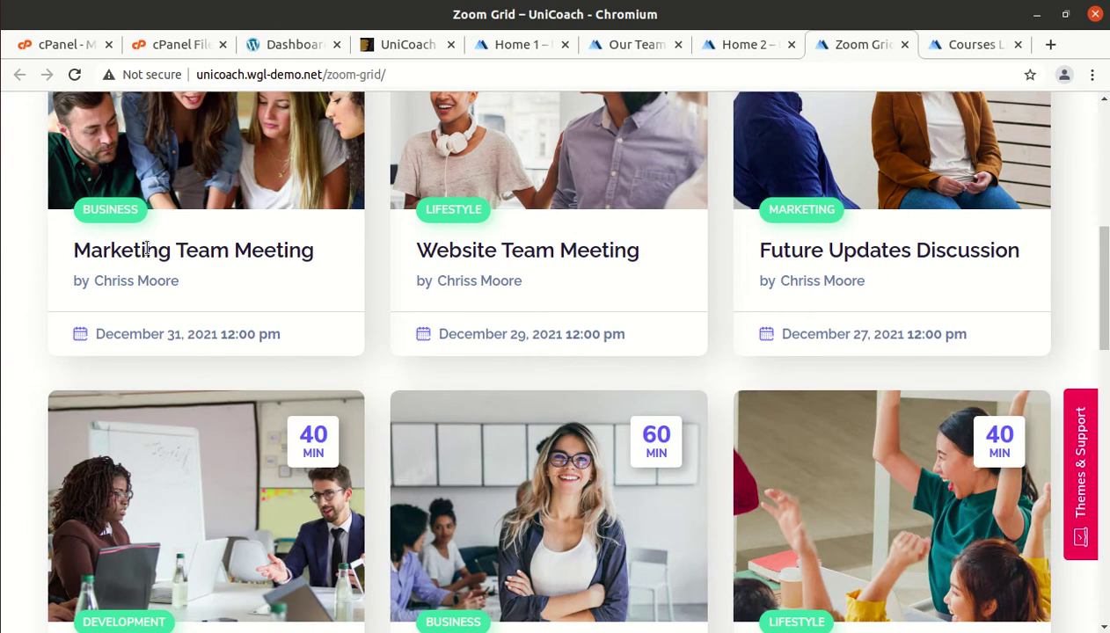
{"action": "scroll", "coordinate": [147, 249], "scroll_direction": "down", "scroll_amount": 3}
{"action": "scroll", "coordinate": [515, 313], "scroll_direction": "down", "scroll_amount": 3}
{"action": "scroll", "coordinate": [508, 312], "scroll_direction": "down", "scroll_amount": 1}
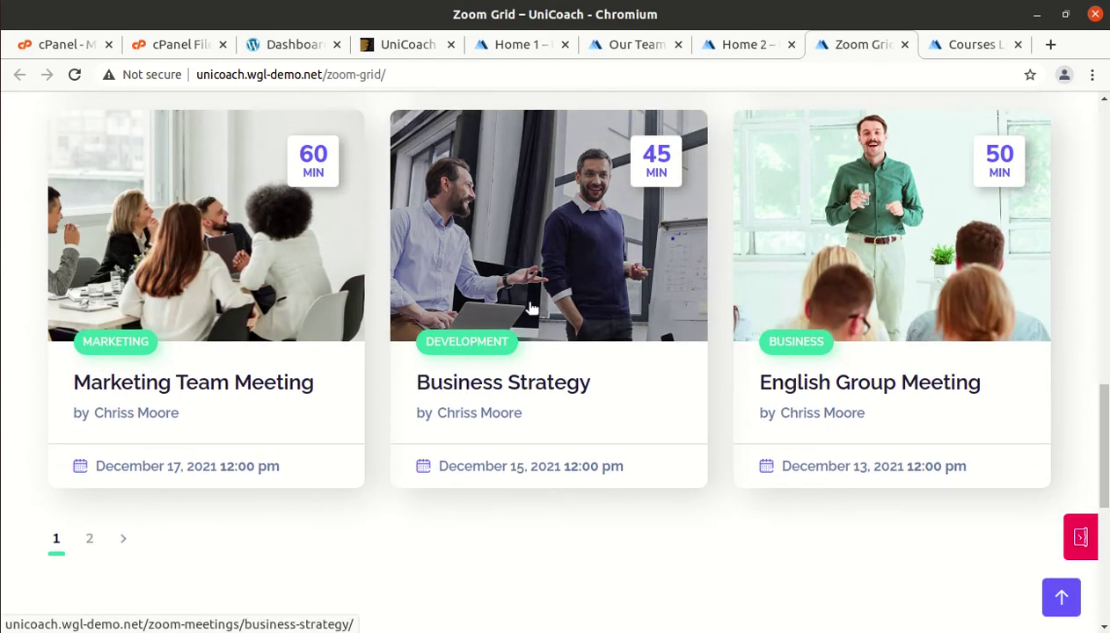
{"action": "scroll", "coordinate": [314, 307], "scroll_direction": "up", "scroll_amount": 1}
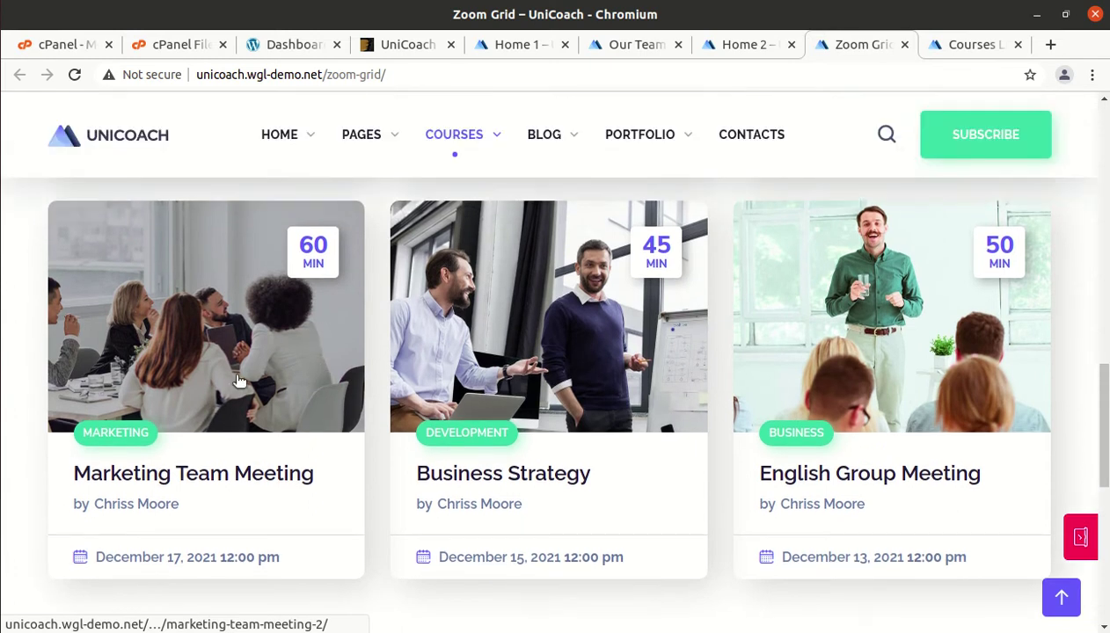
{"action": "scroll", "coordinate": [234, 388], "scroll_direction": "up", "scroll_amount": 1}
Step: Open the Marketing Team Meeting dated December 17, 2021 and examine its details, join options and description
{"action": "left_click", "coordinate": [206, 521]}
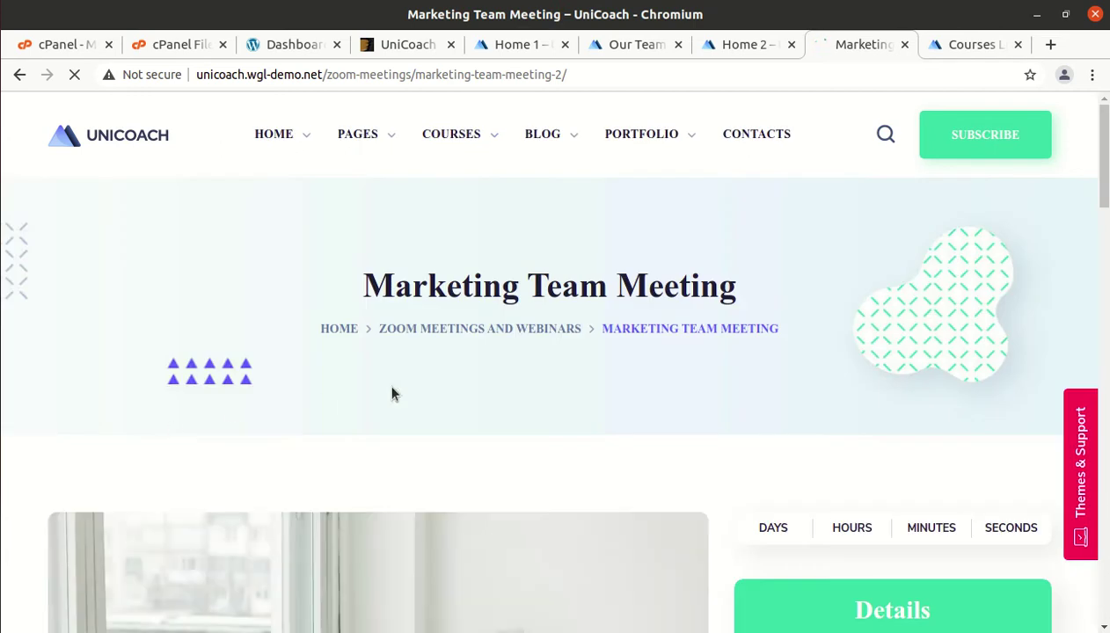
{"action": "scroll", "coordinate": [160, 303], "scroll_direction": "down", "scroll_amount": 5}
{"action": "scroll", "coordinate": [261, 297], "scroll_direction": "down", "scroll_amount": 5}
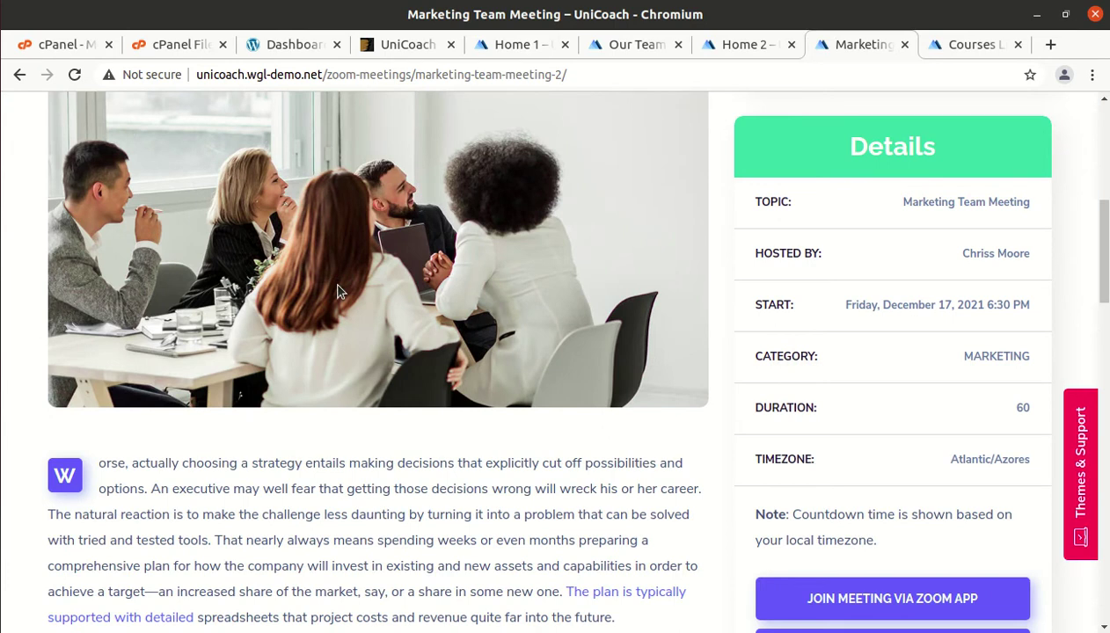
{"action": "scroll", "coordinate": [516, 294], "scroll_direction": "down", "scroll_amount": 5}
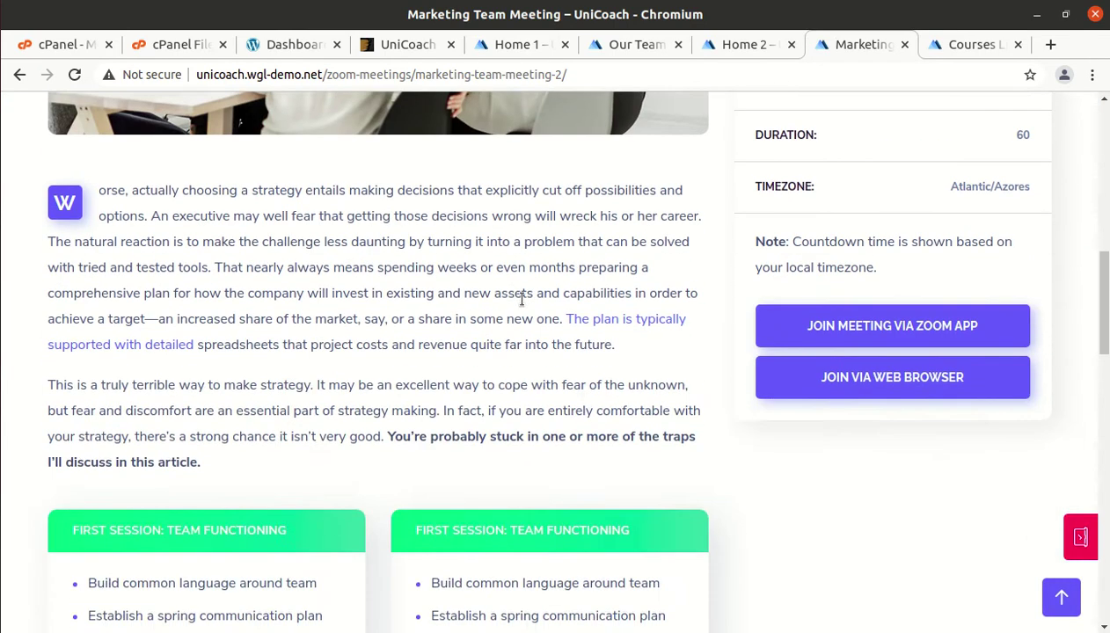
{"action": "scroll", "coordinate": [521, 299], "scroll_direction": "down", "scroll_amount": 6}
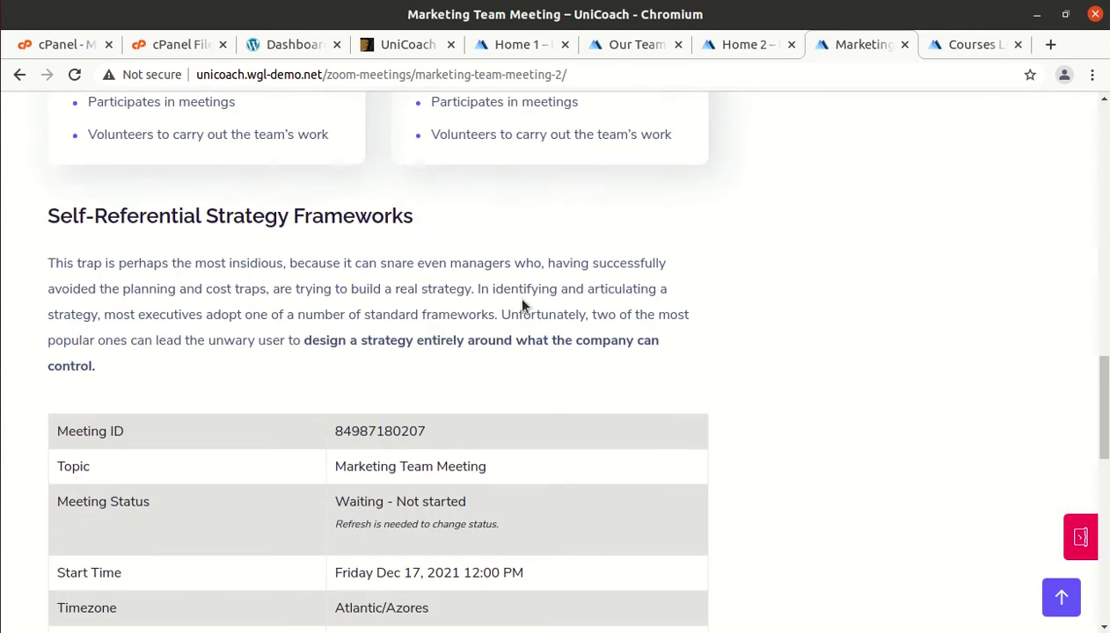
{"action": "scroll", "coordinate": [521, 305], "scroll_direction": "down", "scroll_amount": 7}
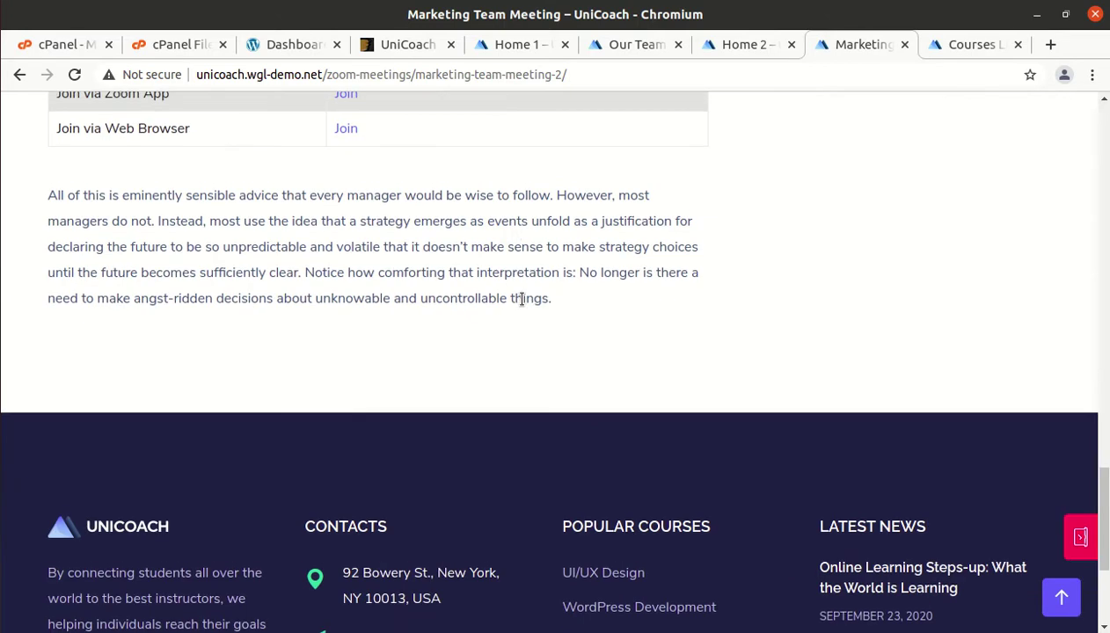
{"action": "scroll", "coordinate": [522, 299], "scroll_direction": "up", "scroll_amount": 16}
{"action": "scroll", "coordinate": [521, 306], "scroll_direction": "up", "scroll_amount": 4}
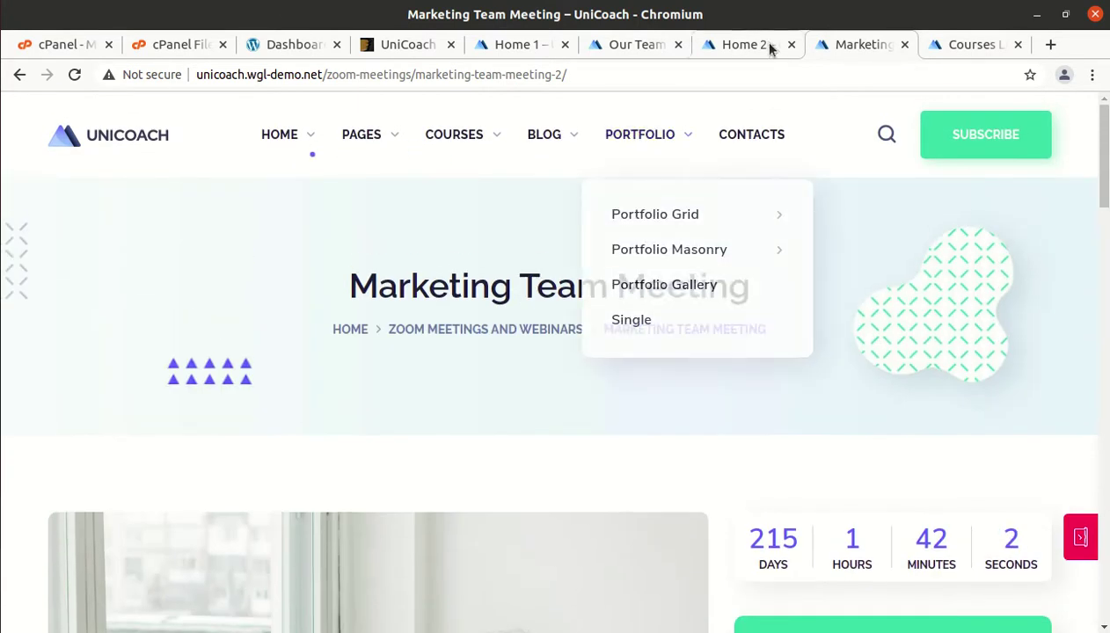
Step: Close the Marketing Team Meeting and Courses List pages and return to the UniCoach listing on ThemeForest
{"action": "left_click", "coordinate": [904, 44]}
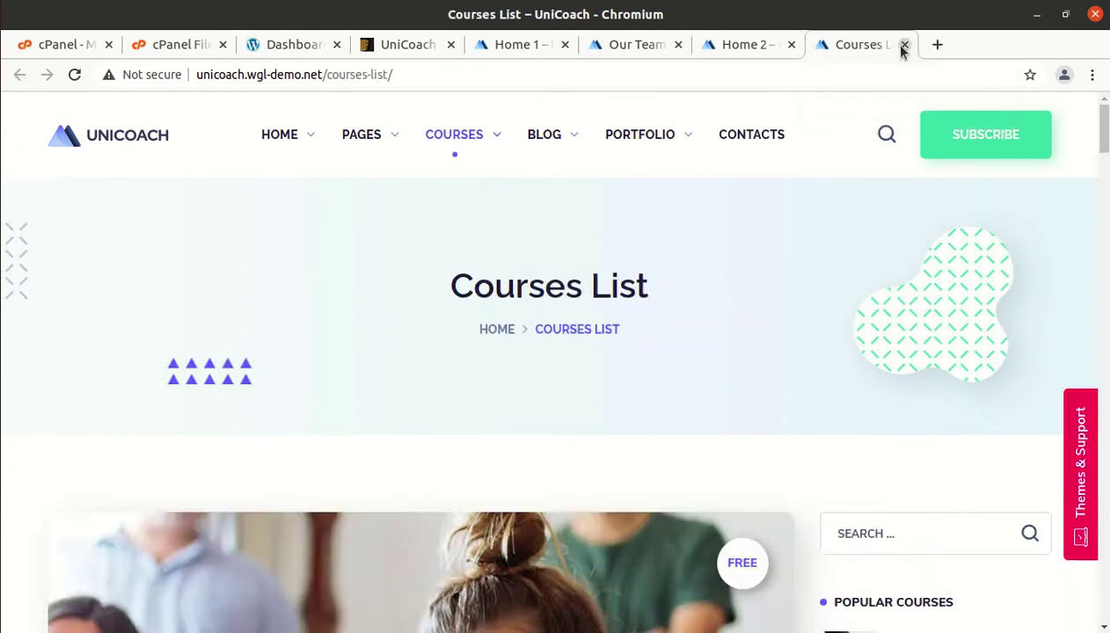
{"action": "left_click", "coordinate": [904, 44]}
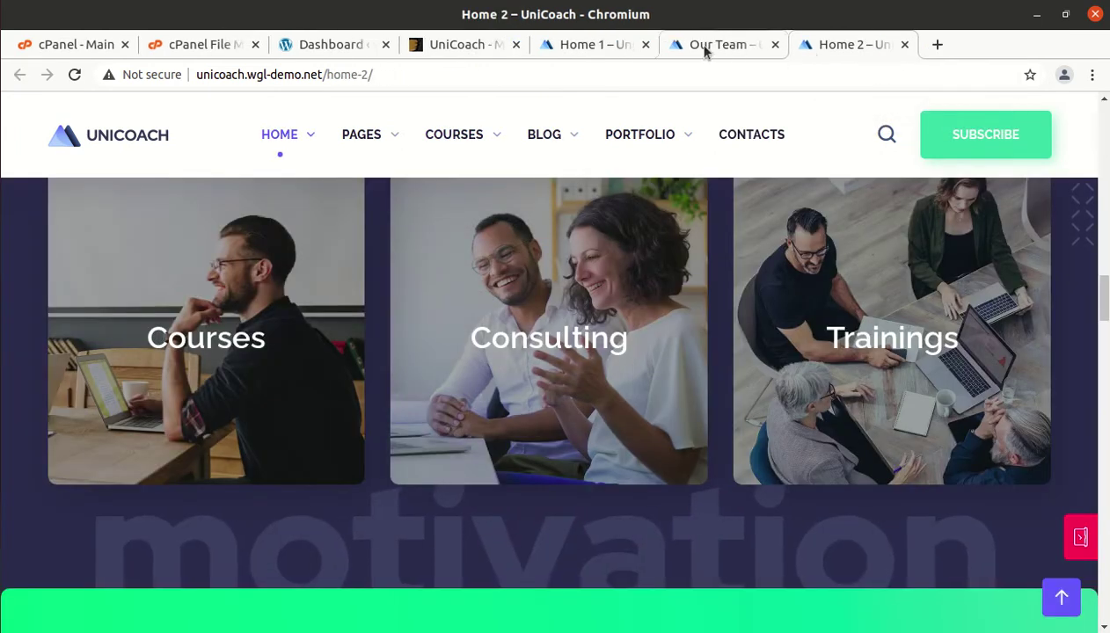
{"action": "left_click", "coordinate": [614, 45]}
{"action": "left_click", "coordinate": [475, 44]}
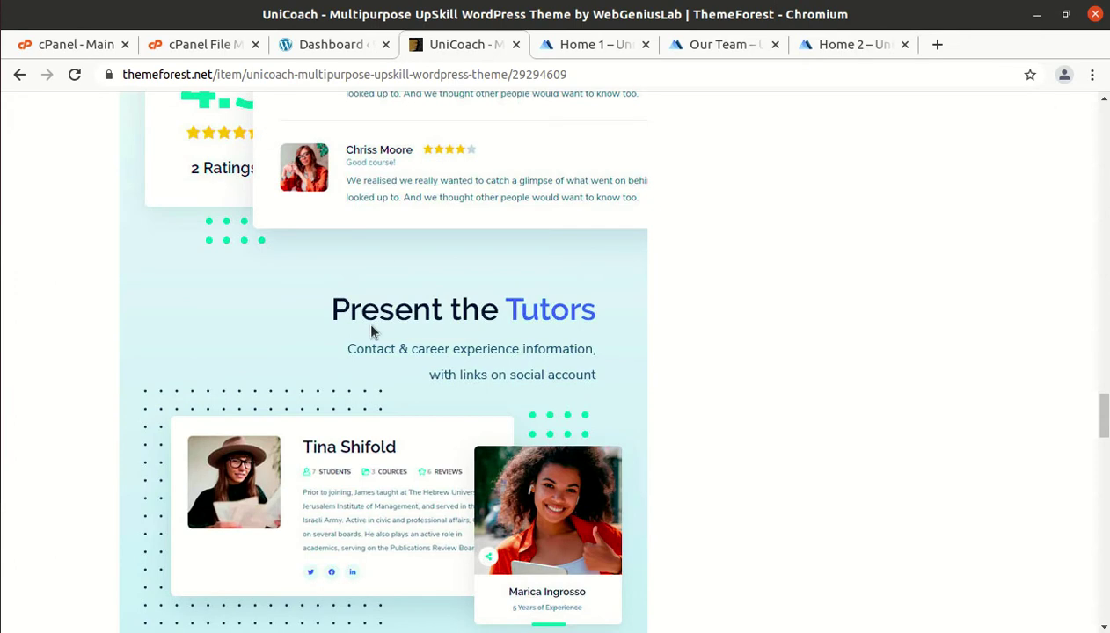
Step: Open the theme's live preview from the ThemeForest listing and show the demo site without the preview frame
{"action": "scroll", "coordinate": [371, 331], "scroll_direction": "down", "scroll_amount": 2}
{"action": "scroll", "coordinate": [371, 331], "scroll_direction": "up", "scroll_amount": 8}
{"action": "scroll", "coordinate": [371, 331], "scroll_direction": "up", "scroll_amount": 12}
{"action": "scroll", "coordinate": [371, 330], "scroll_direction": "up", "scroll_amount": 10}
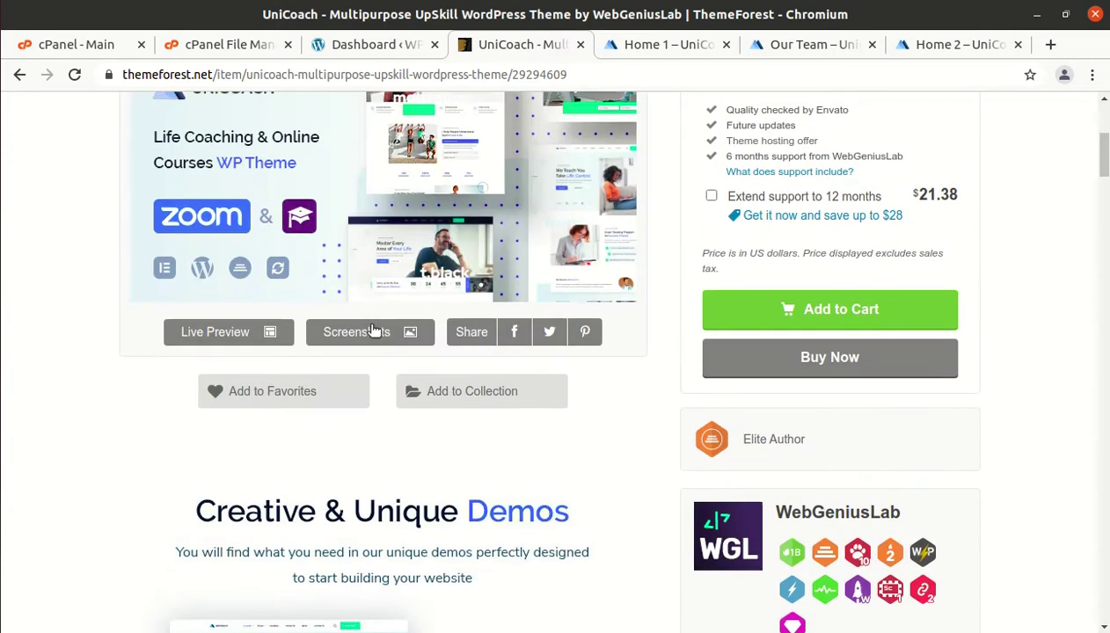
{"action": "scroll", "coordinate": [371, 331], "scroll_direction": "up", "scroll_amount": 2}
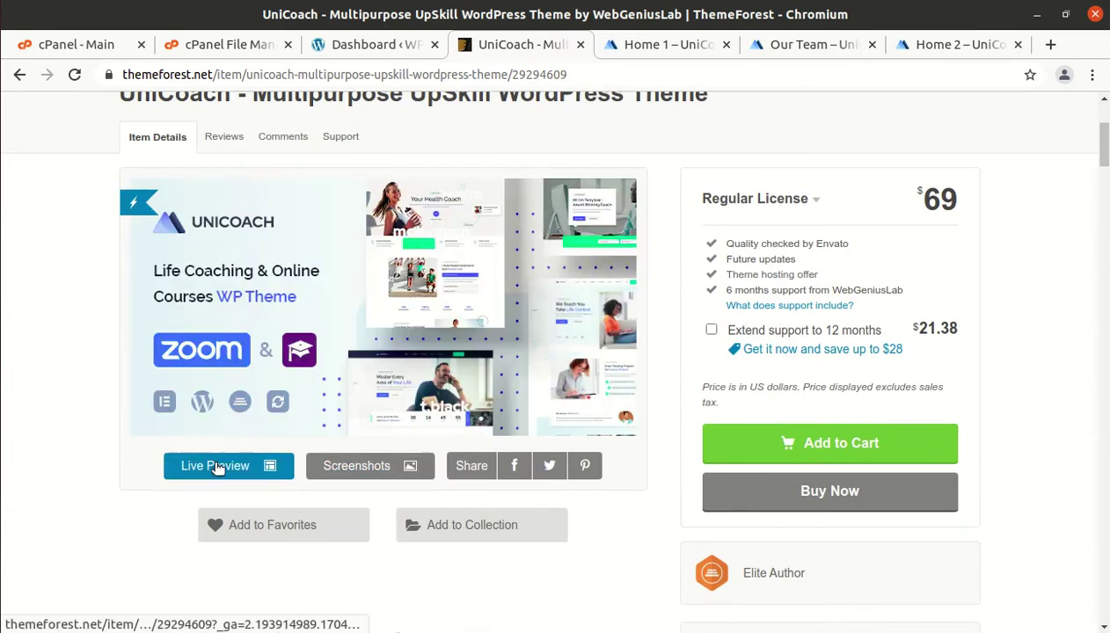
{"action": "left_click", "coordinate": [217, 466]}
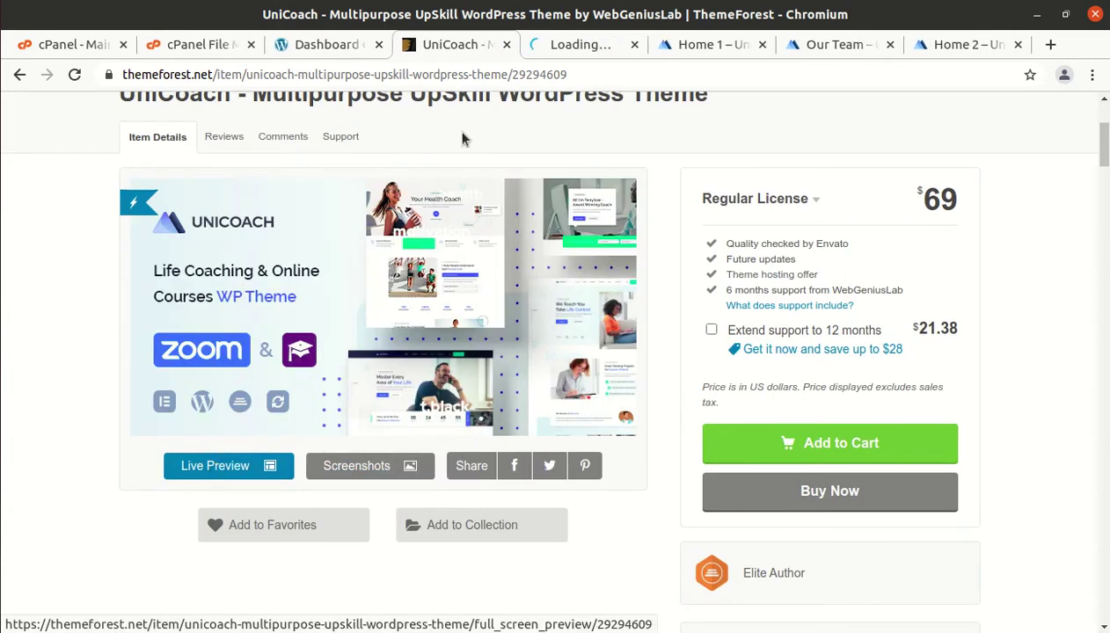
{"action": "left_click", "coordinate": [563, 51]}
{"action": "left_click", "coordinate": [1027, 115]}
{"action": "mouse_move", "coordinate": [664, 129]}
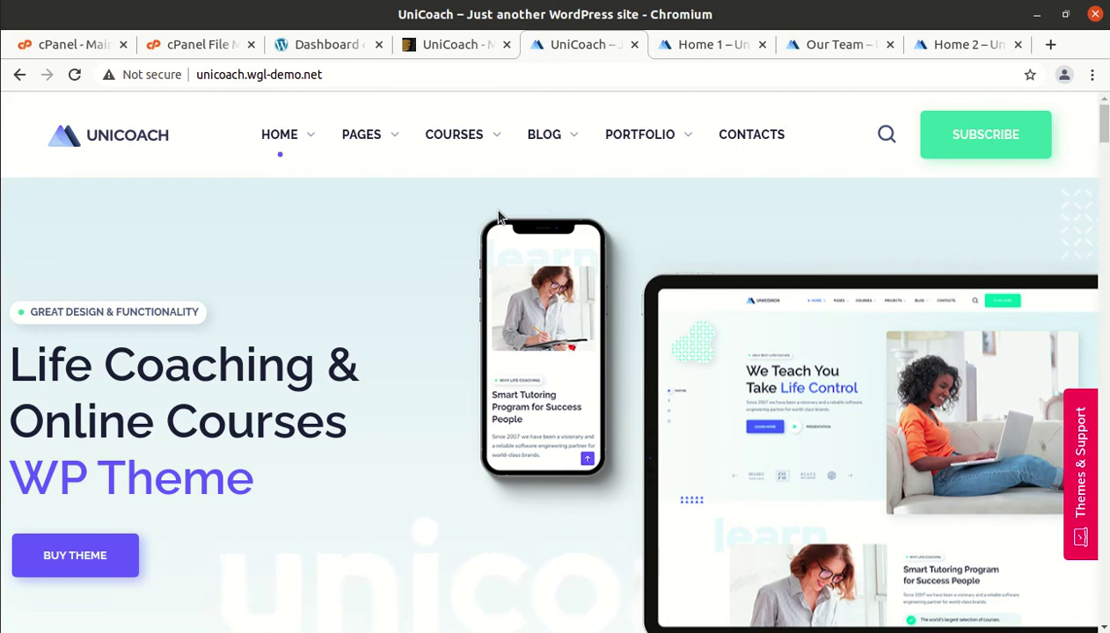
Step: Examine the demo site's feature list and the available home demos, from Home Main to Home English Courses
{"action": "scroll", "coordinate": [449, 522], "scroll_direction": "down", "scroll_amount": 5}
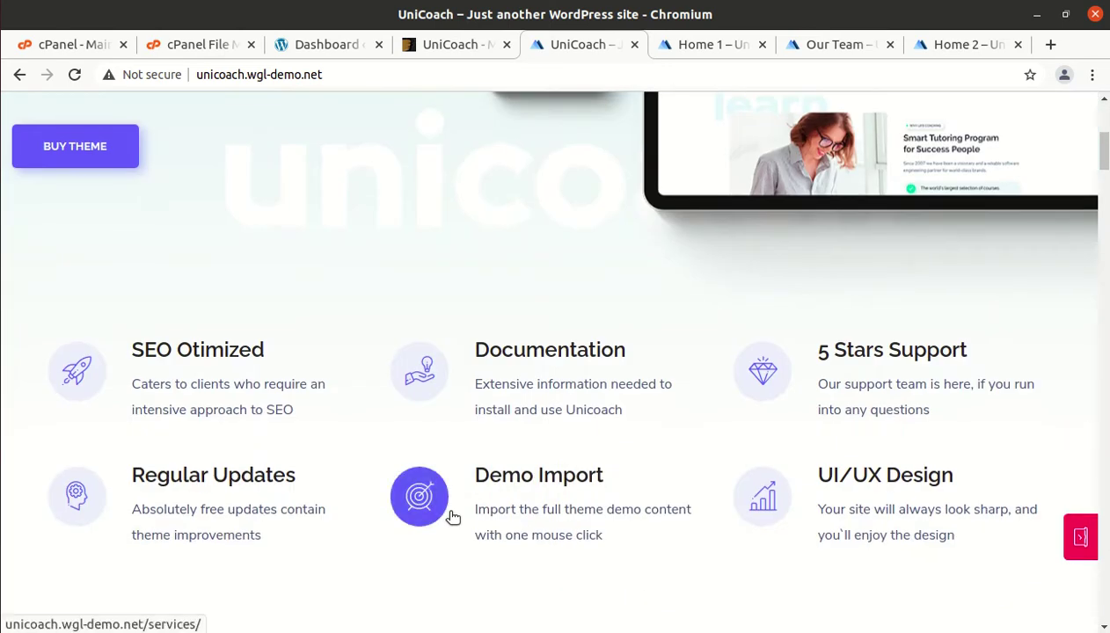
{"action": "scroll", "coordinate": [456, 523], "scroll_direction": "down", "scroll_amount": 4}
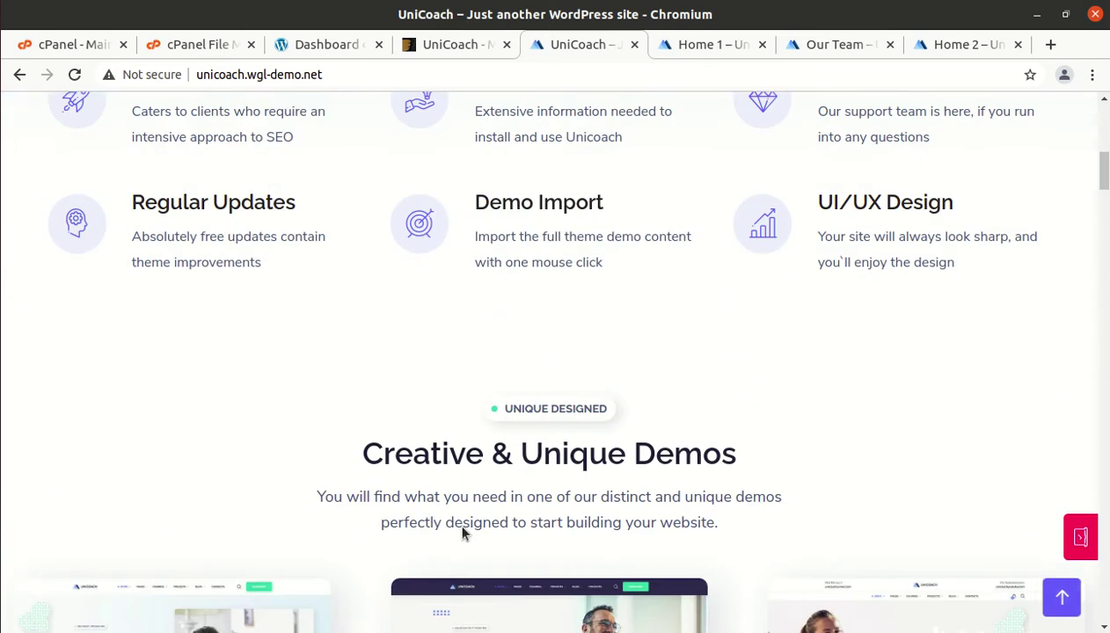
{"action": "scroll", "coordinate": [294, 444], "scroll_direction": "down", "scroll_amount": 2}
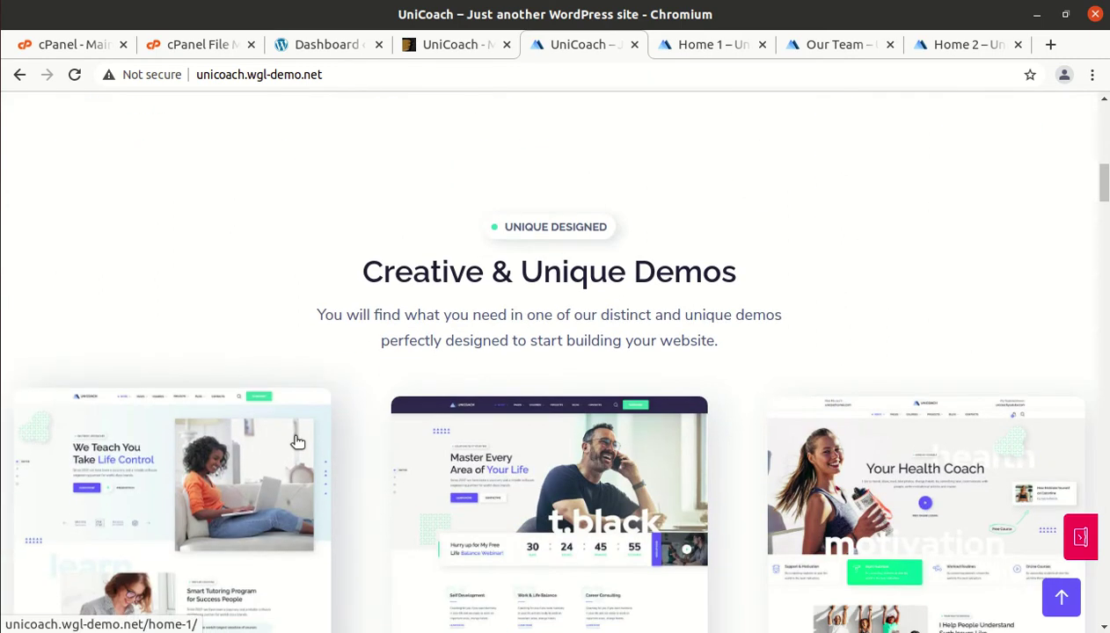
{"action": "scroll", "coordinate": [694, 413], "scroll_direction": "down", "scroll_amount": 2}
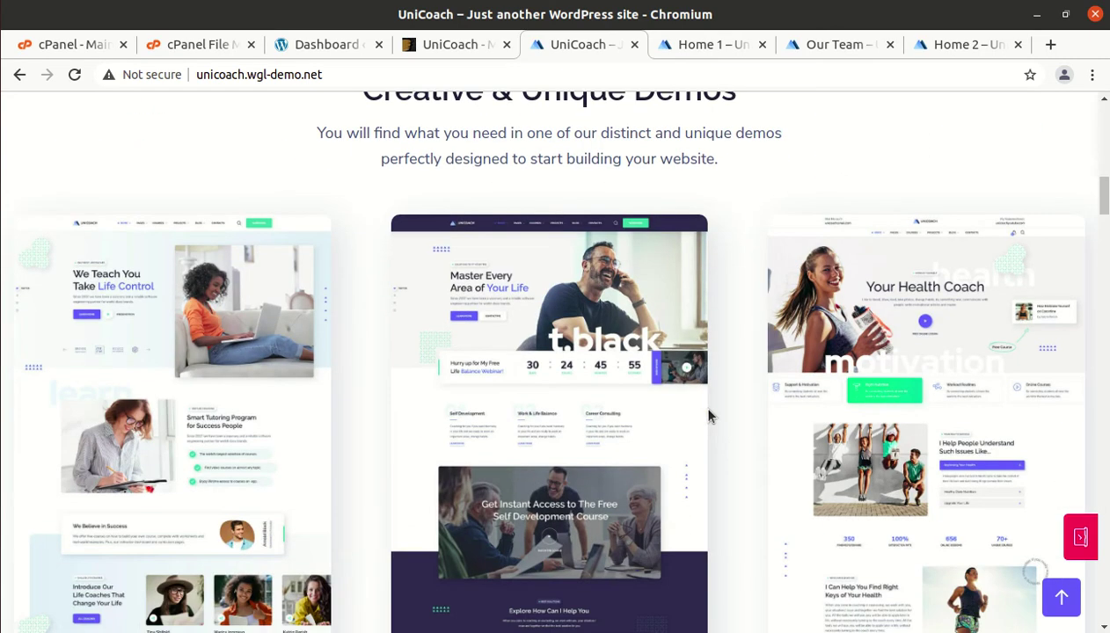
{"action": "scroll", "coordinate": [699, 413], "scroll_direction": "down", "scroll_amount": 3}
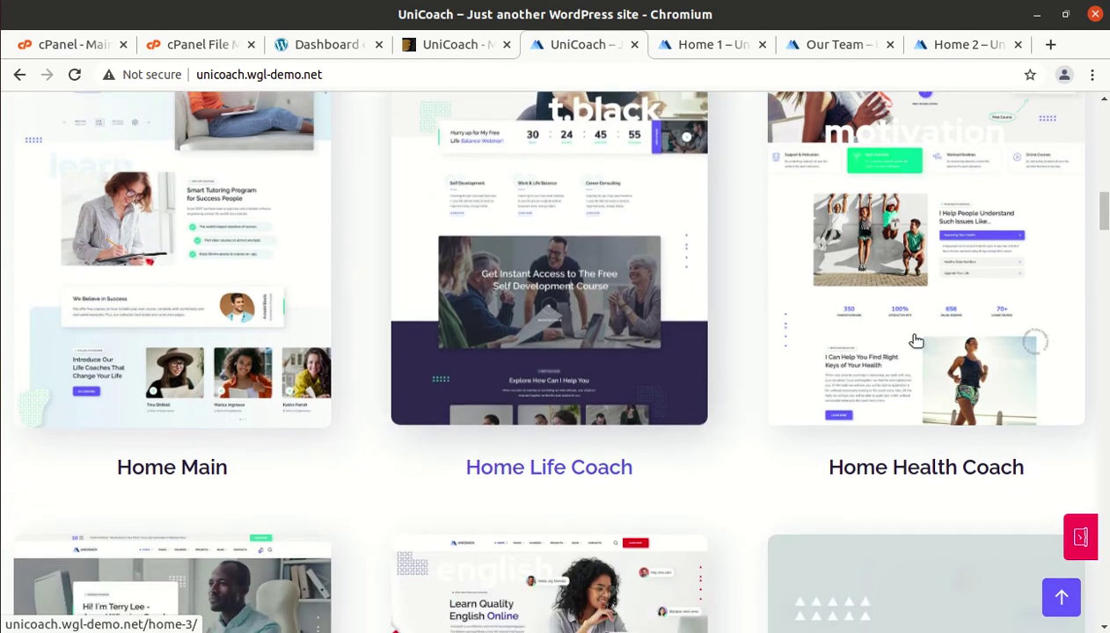
{"action": "scroll", "coordinate": [631, 408], "scroll_direction": "down", "scroll_amount": 3}
{"action": "scroll", "coordinate": [632, 408], "scroll_direction": "down", "scroll_amount": 3}
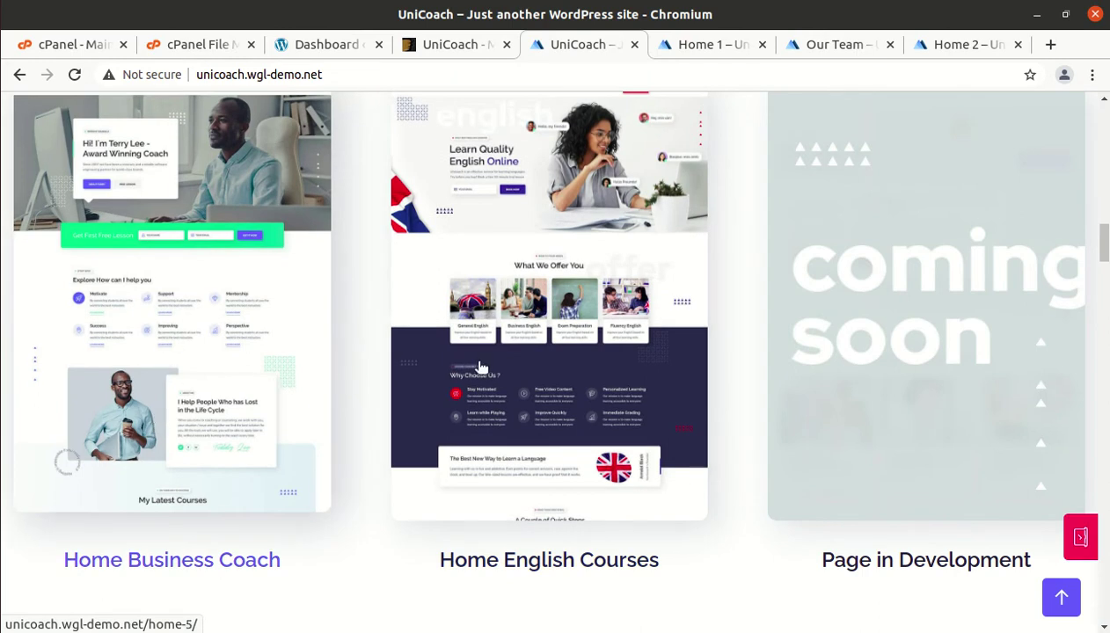
{"action": "scroll", "coordinate": [673, 377], "scroll_direction": "up", "scroll_amount": 1}
{"action": "scroll", "coordinate": [673, 377], "scroll_direction": "down", "scroll_amount": 2}
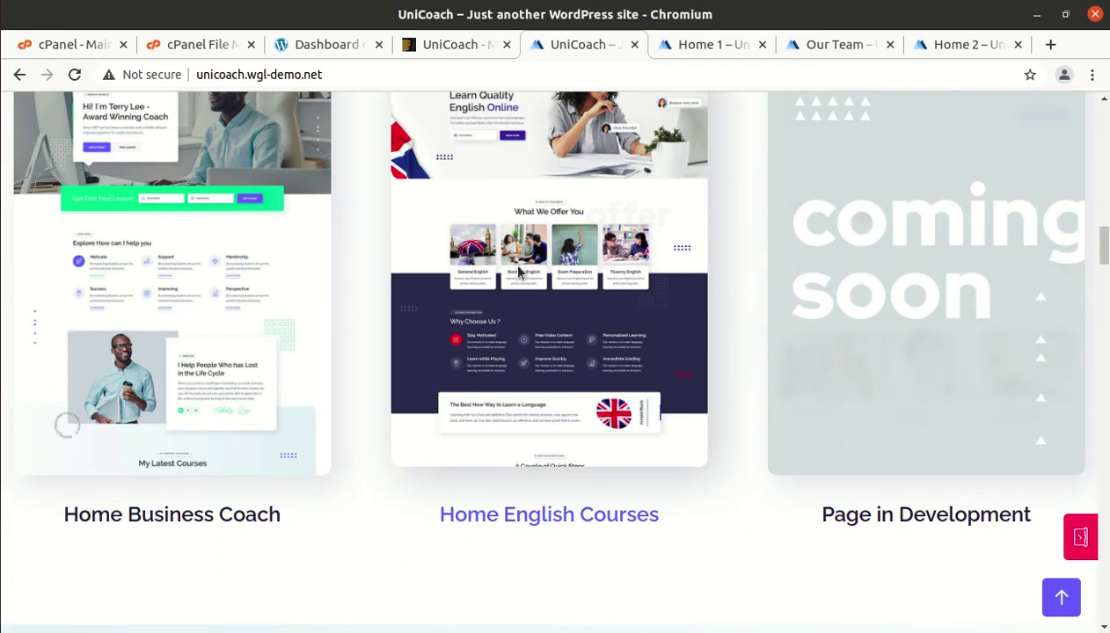
{"action": "scroll", "coordinate": [342, 347], "scroll_direction": "up", "scroll_amount": 3}
{"action": "scroll", "coordinate": [342, 352], "scroll_direction": "down", "scroll_amount": 2}
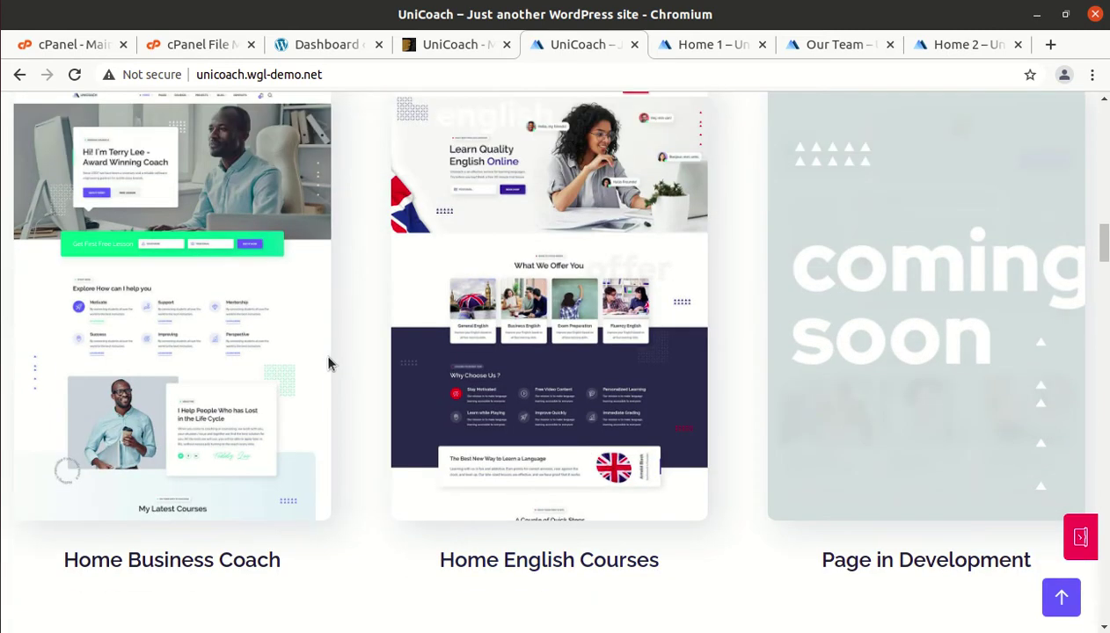
{"action": "scroll", "coordinate": [265, 383], "scroll_direction": "up", "scroll_amount": 3}
{"action": "scroll", "coordinate": [265, 383], "scroll_direction": "up", "scroll_amount": 4}
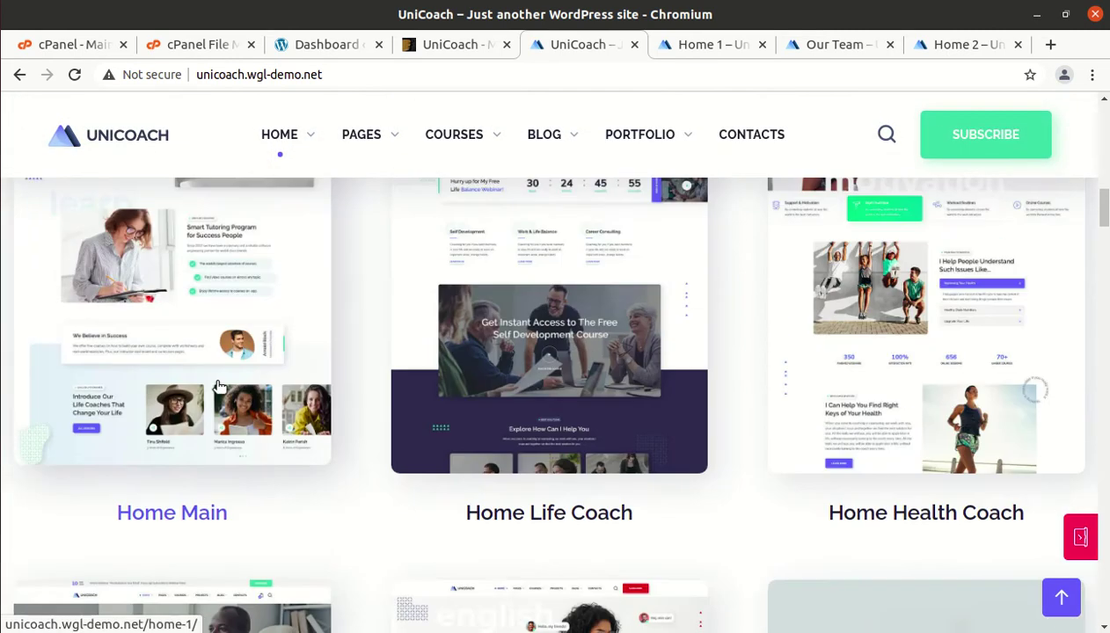
{"action": "scroll", "coordinate": [867, 429], "scroll_direction": "up", "scroll_amount": 5}
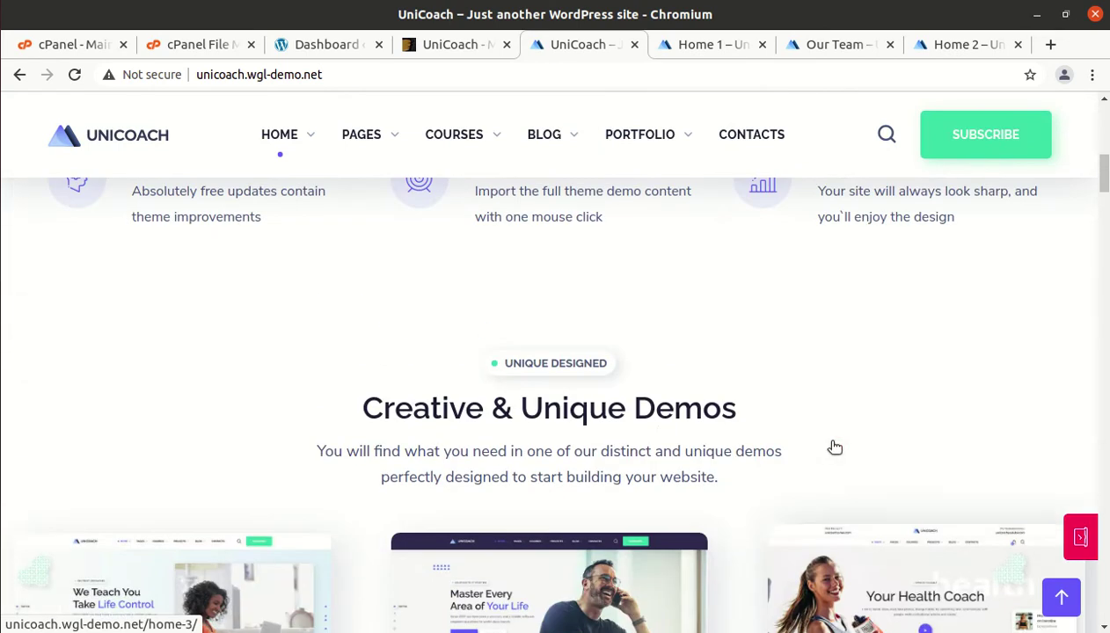
{"action": "scroll", "coordinate": [616, 435], "scroll_direction": "down", "scroll_amount": 2}
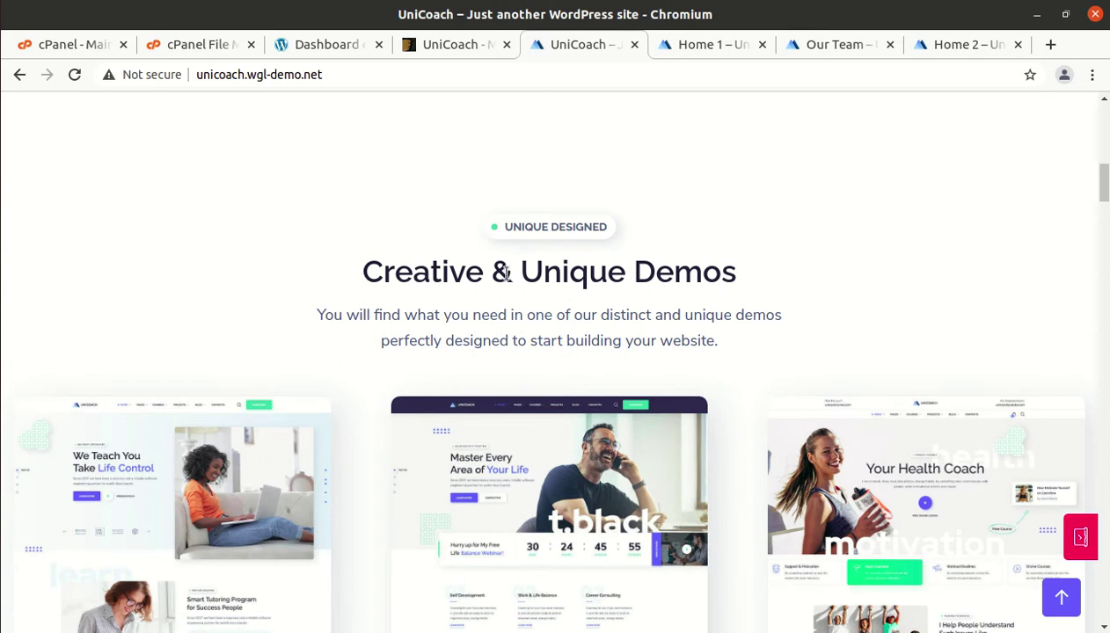
Step: Return to the WordPress dashboard of the WP Themes site and view its public front page
{"action": "left_click", "coordinate": [324, 47]}
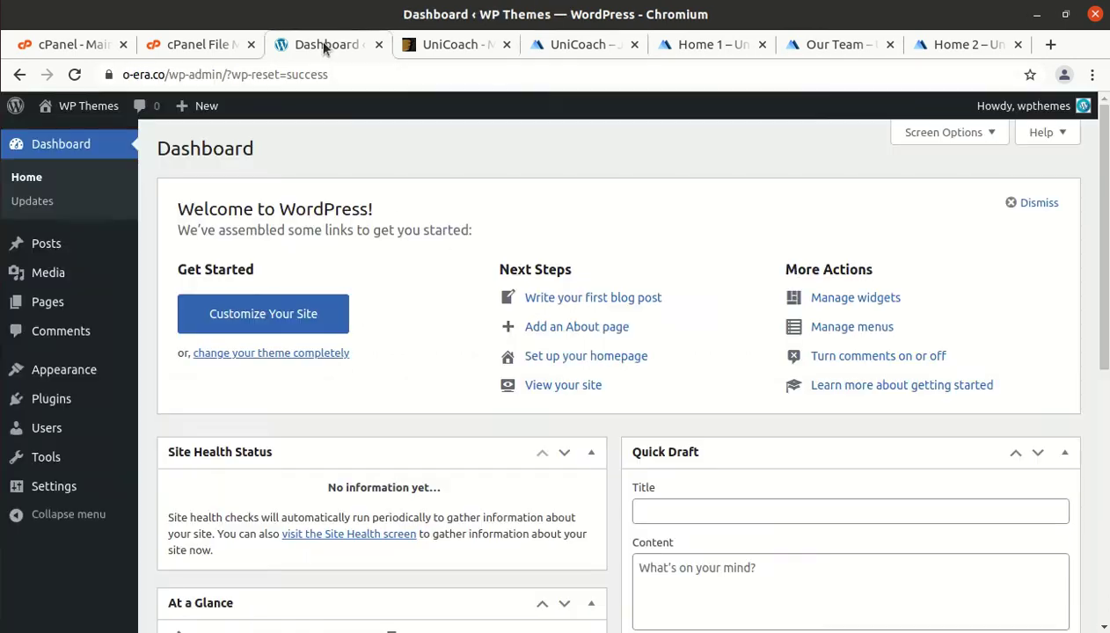
{"action": "mouse_move", "coordinate": [81, 105]}
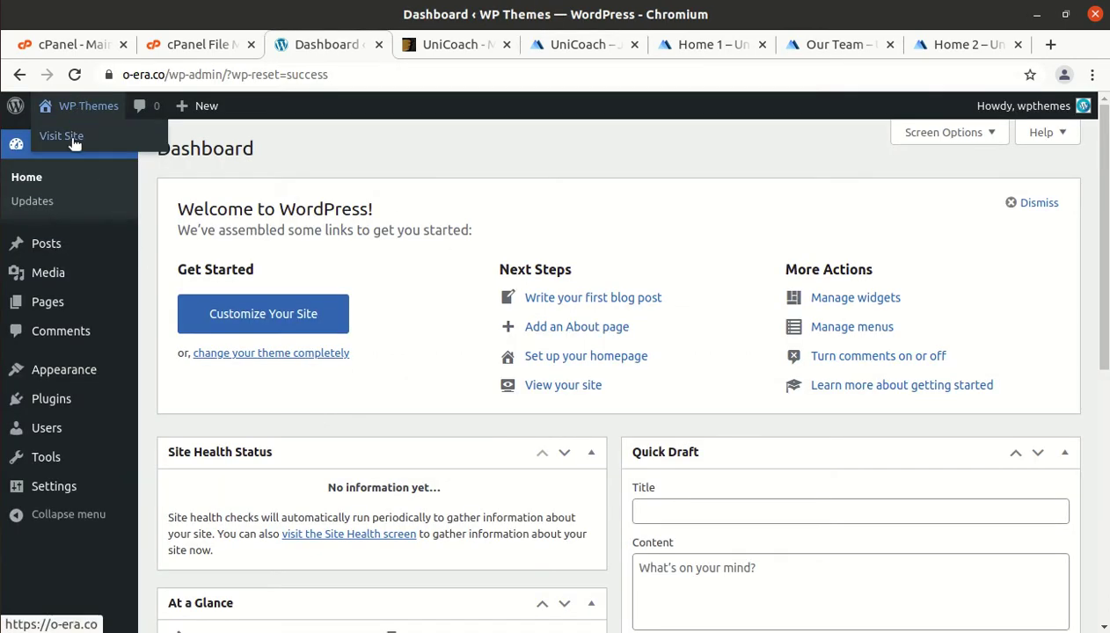
{"action": "left_click", "coordinate": [72, 139]}
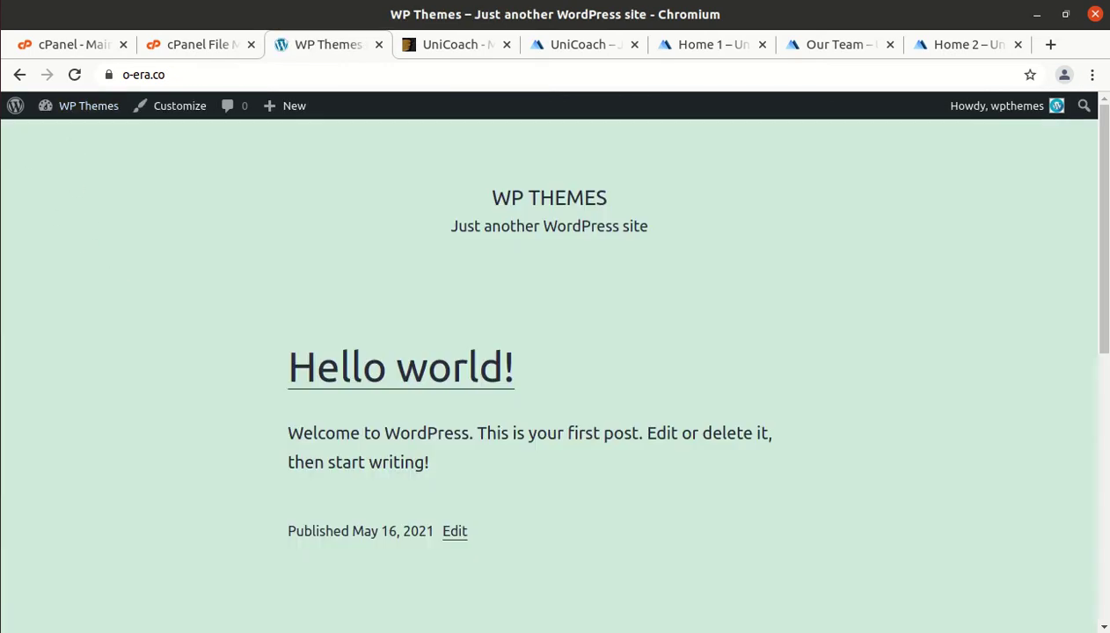
Step: Review the Child-Theme, Licensing, Theme-v.1.0.5 and UniCoach-WP Documentation folders in the downloaded UniCoach_v1.0.5 package, and minimize the file manager
{"action": "left_click", "coordinate": [43, 72]}
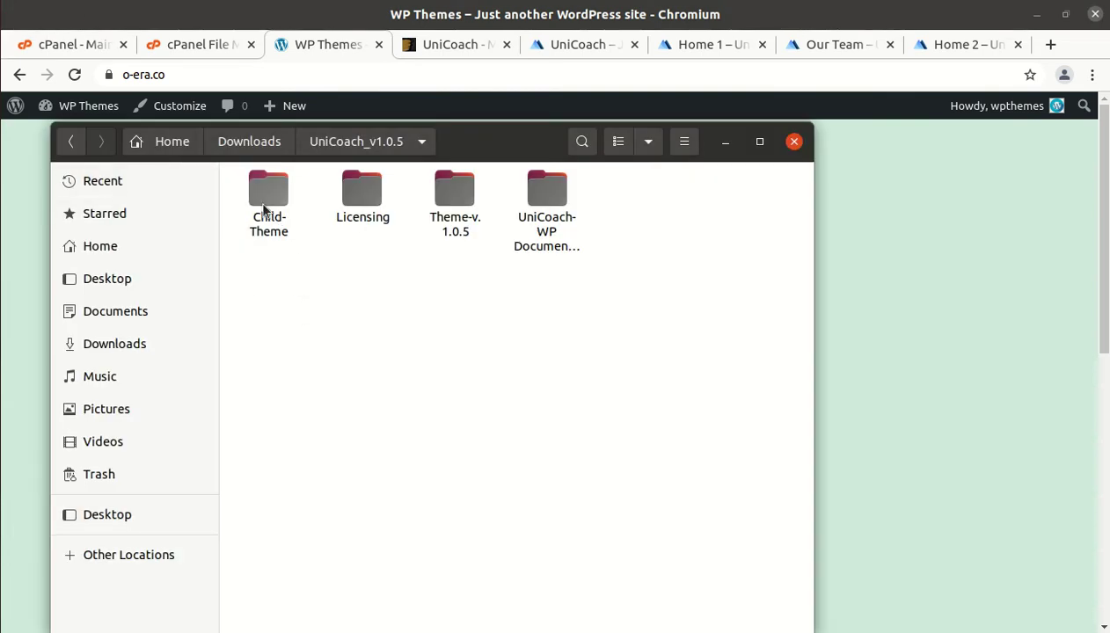
{"action": "left_click", "coordinate": [271, 211]}
{"action": "left_click", "coordinate": [352, 217]}
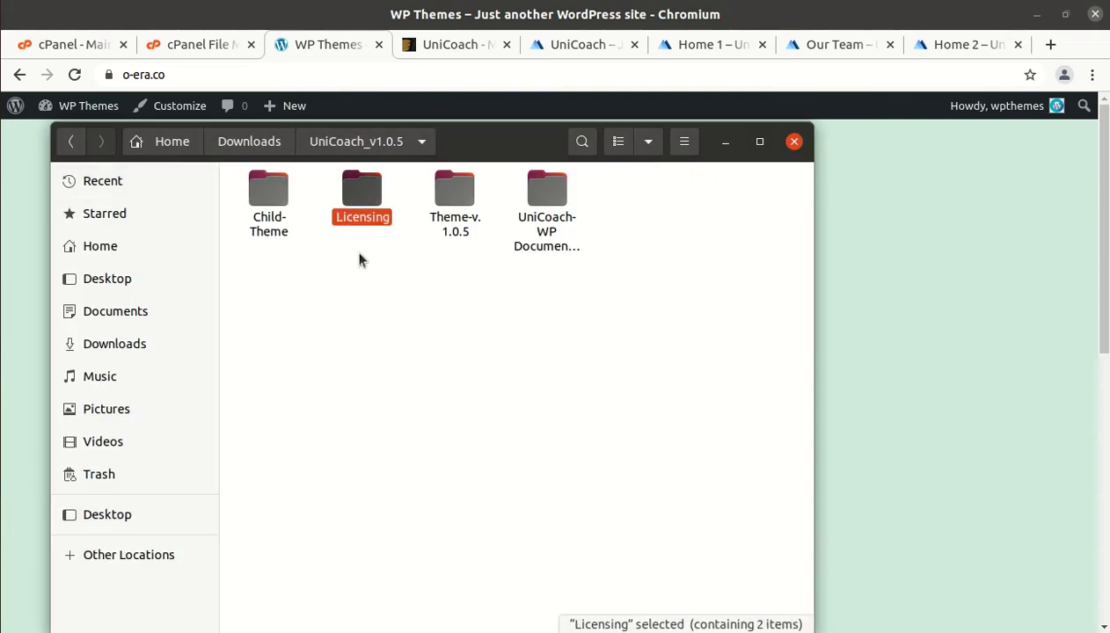
{"action": "left_click", "coordinate": [444, 198]}
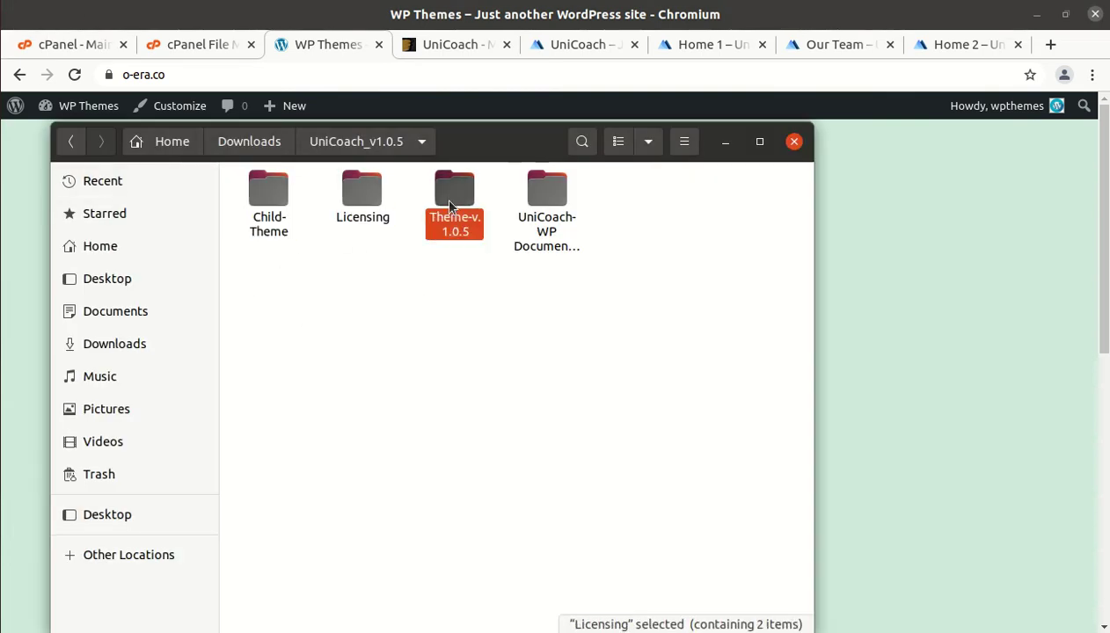
{"action": "left_click", "coordinate": [538, 187]}
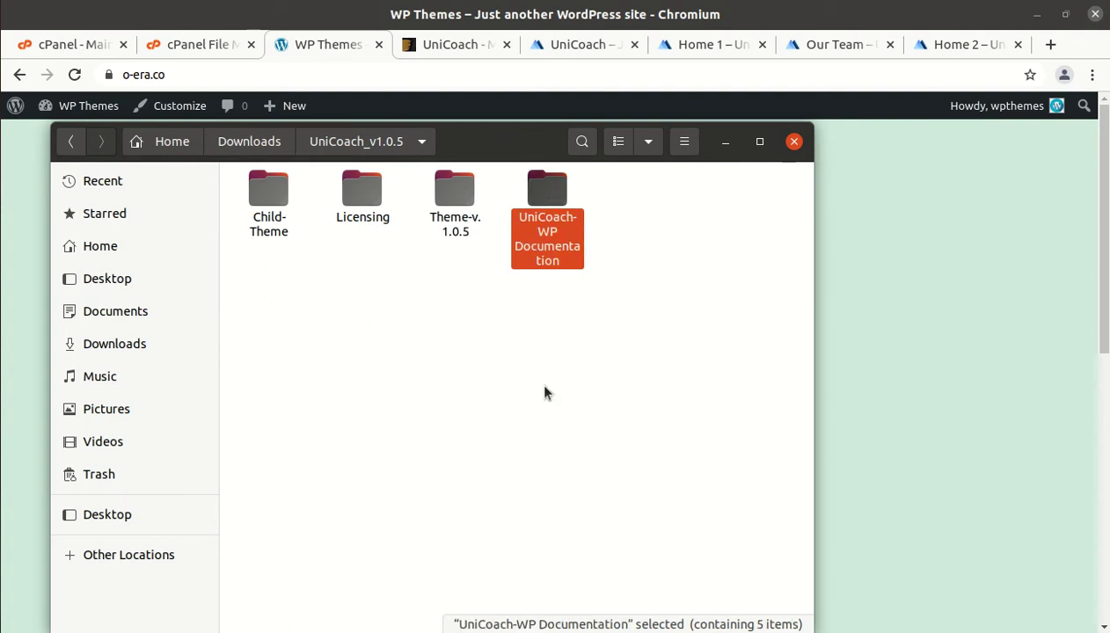
{"action": "left_click", "coordinate": [724, 141]}
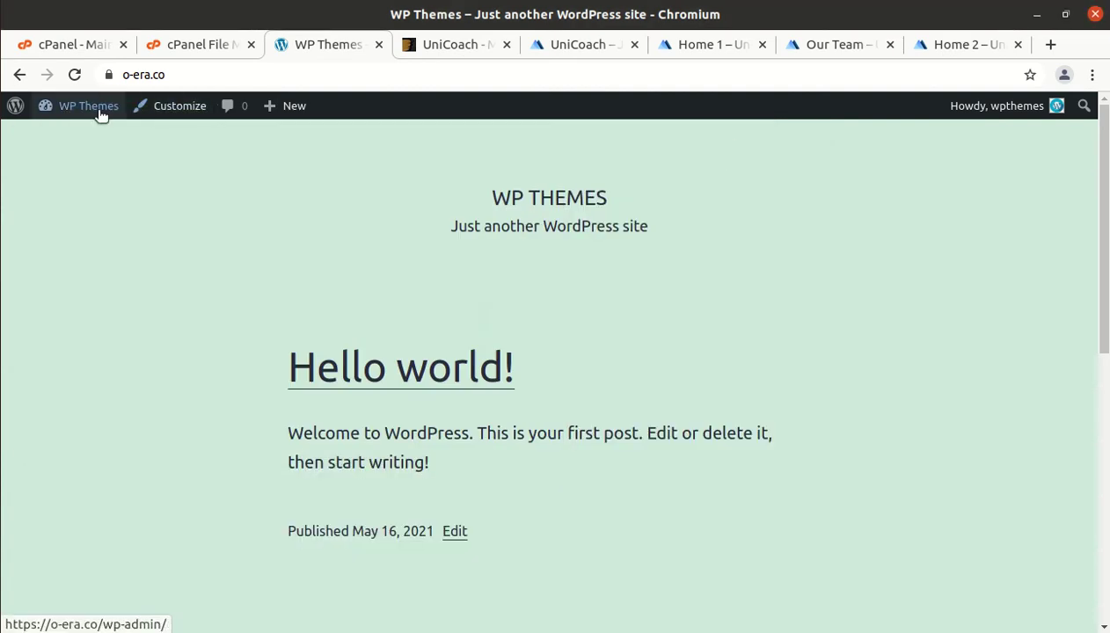
Step: Go to the site's theme management and open the form for uploading a new theme in .zip format
{"action": "mouse_move", "coordinate": [97, 109]}
{"action": "left_click", "coordinate": [55, 162]}
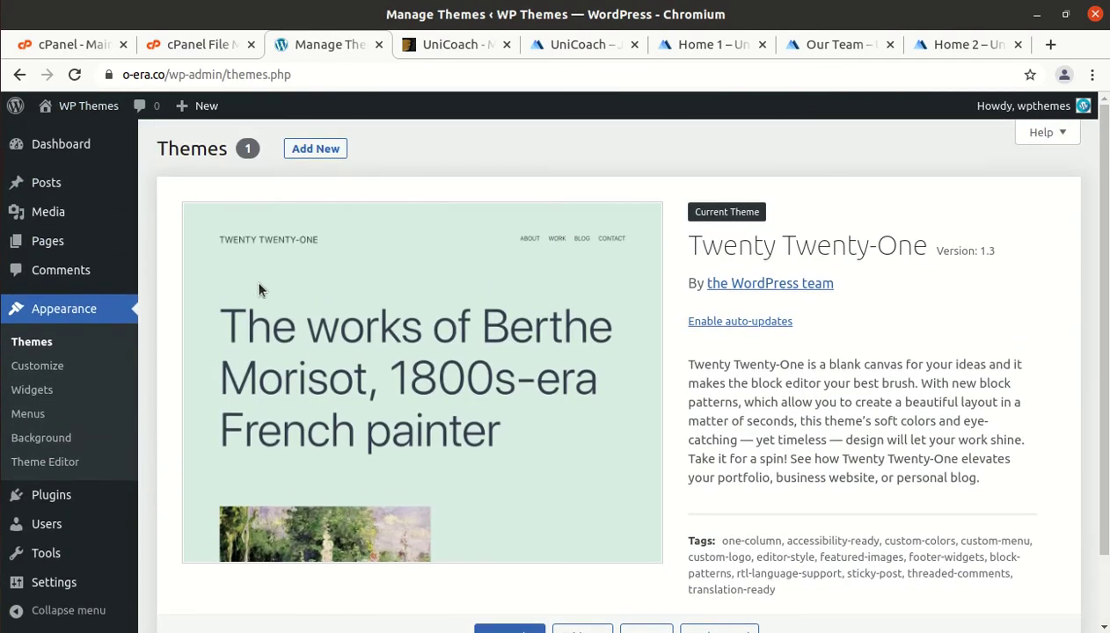
{"action": "left_click", "coordinate": [312, 154]}
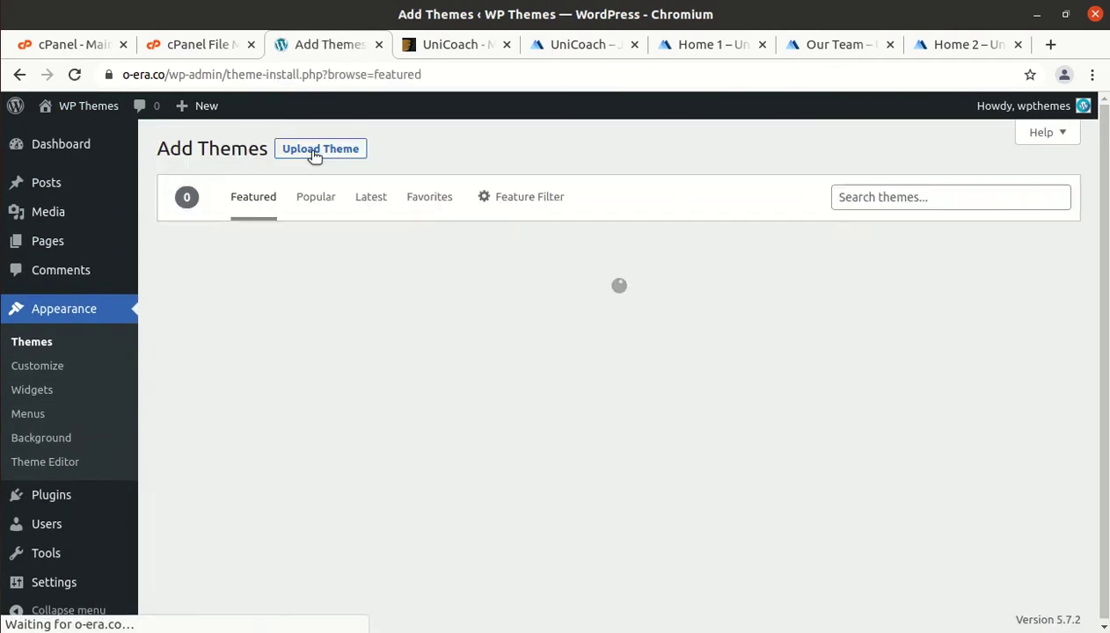
{"action": "left_click", "coordinate": [313, 151]}
{"action": "left_click", "coordinate": [499, 305]}
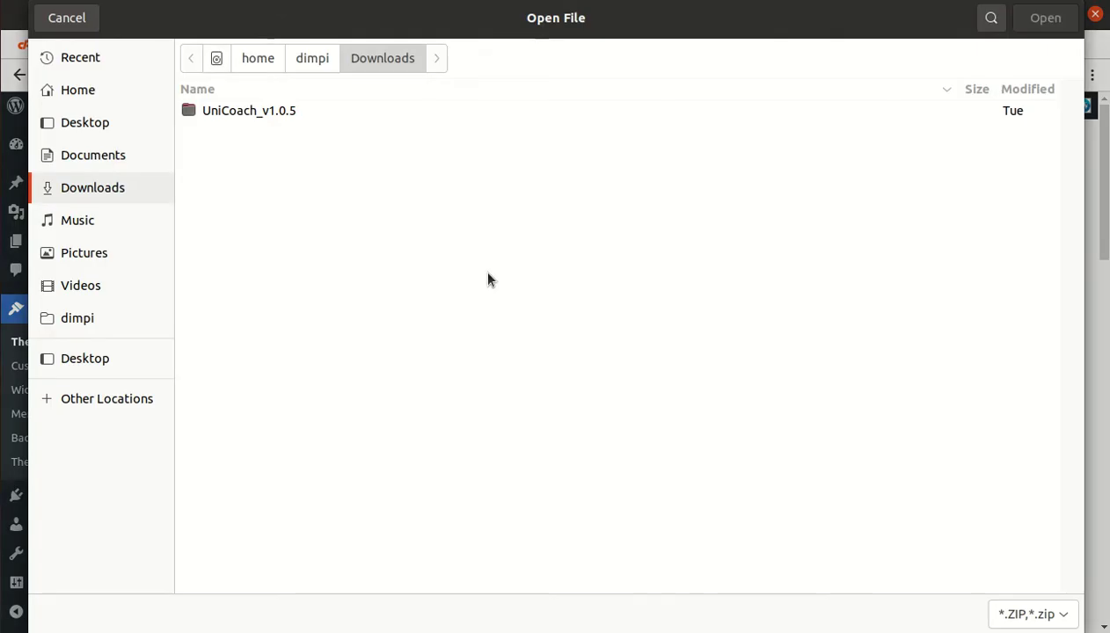
{"action": "double_click", "coordinate": [238, 111]}
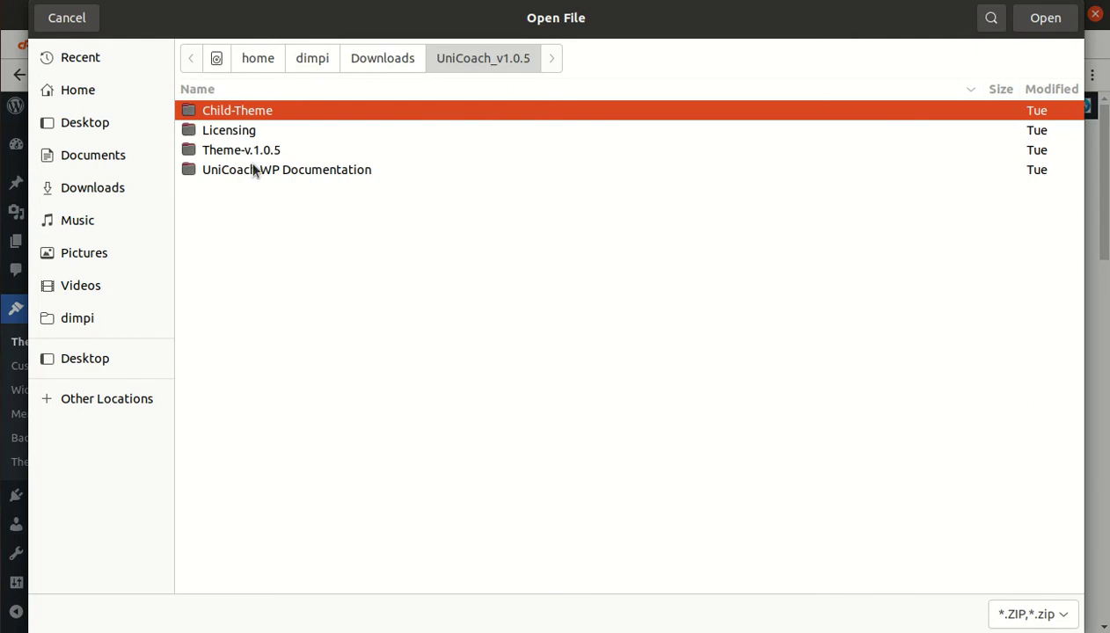
{"action": "left_click", "coordinate": [244, 149]}
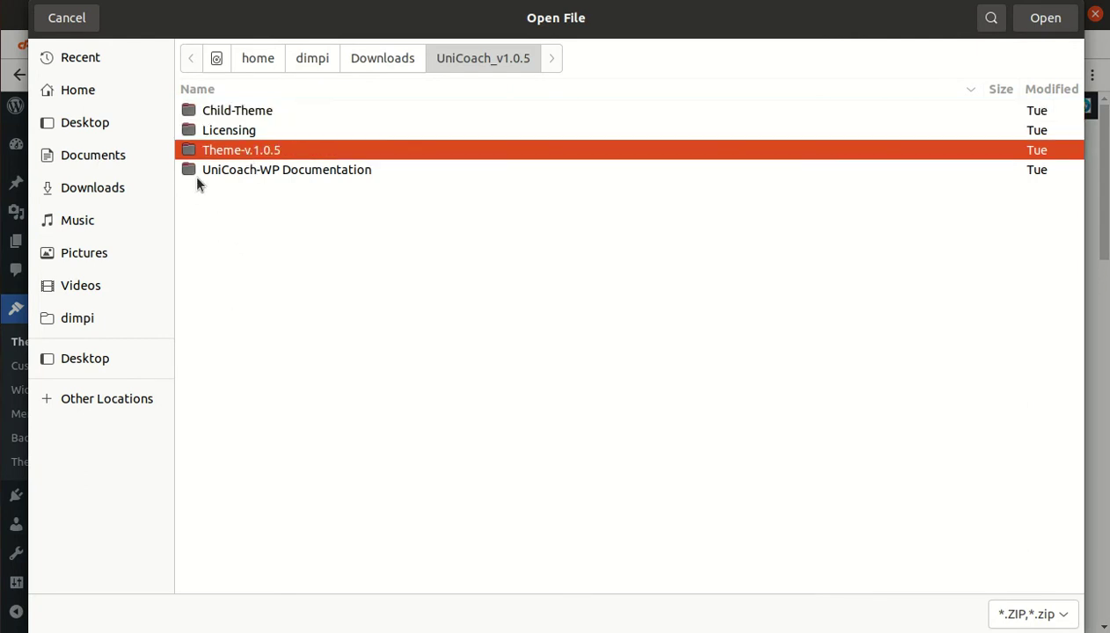
{"action": "double_click", "coordinate": [371, 150]}
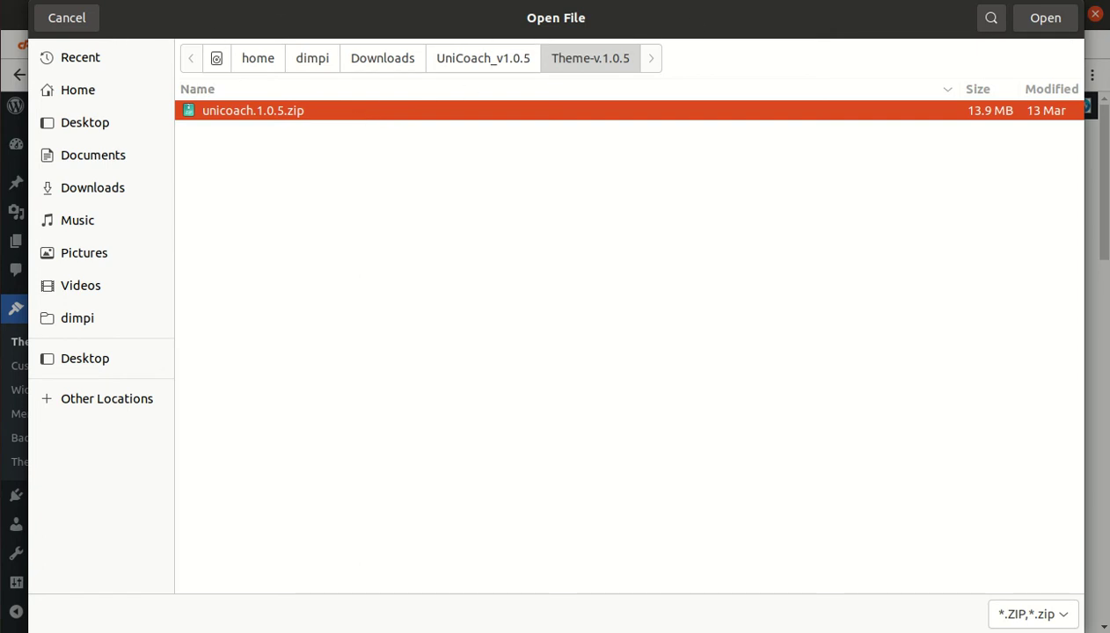
{"action": "left_click", "coordinate": [76, 24]}
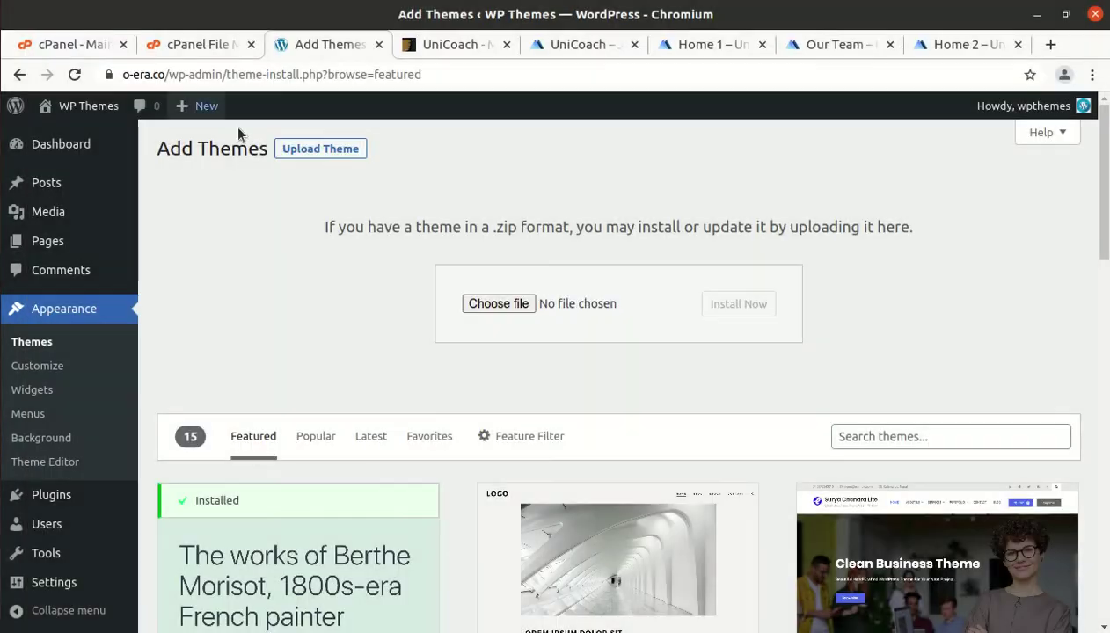
Step: Switch to the cPanel File Manager and open the o-era.co/wp-content/themes folder
{"action": "left_click", "coordinate": [189, 45]}
{"action": "left_click", "coordinate": [391, 219]}
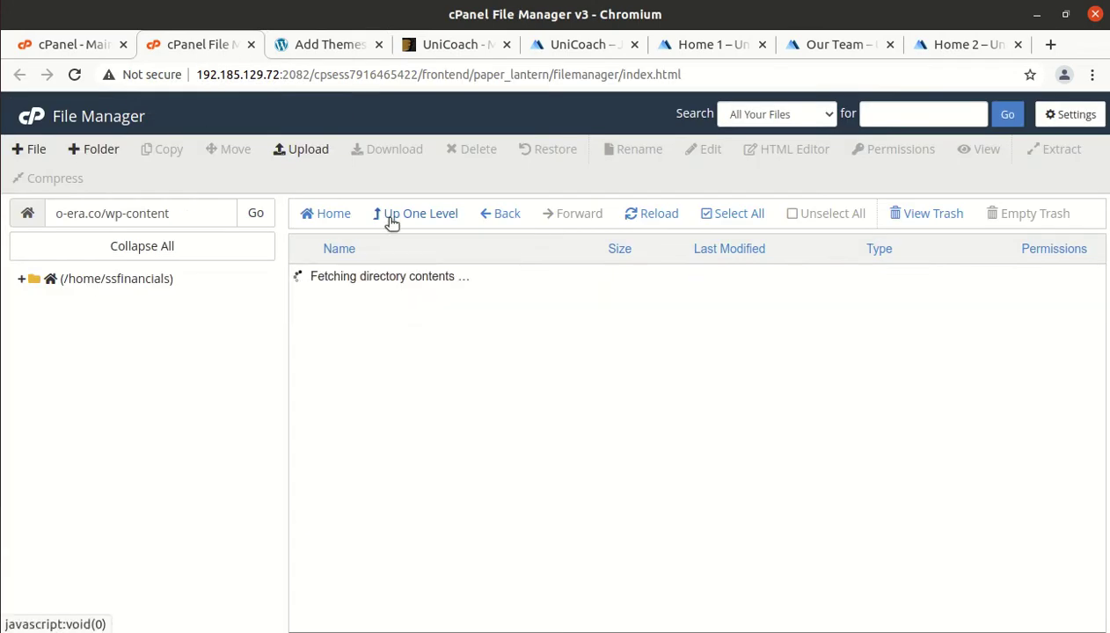
{"action": "double_click", "coordinate": [389, 357]}
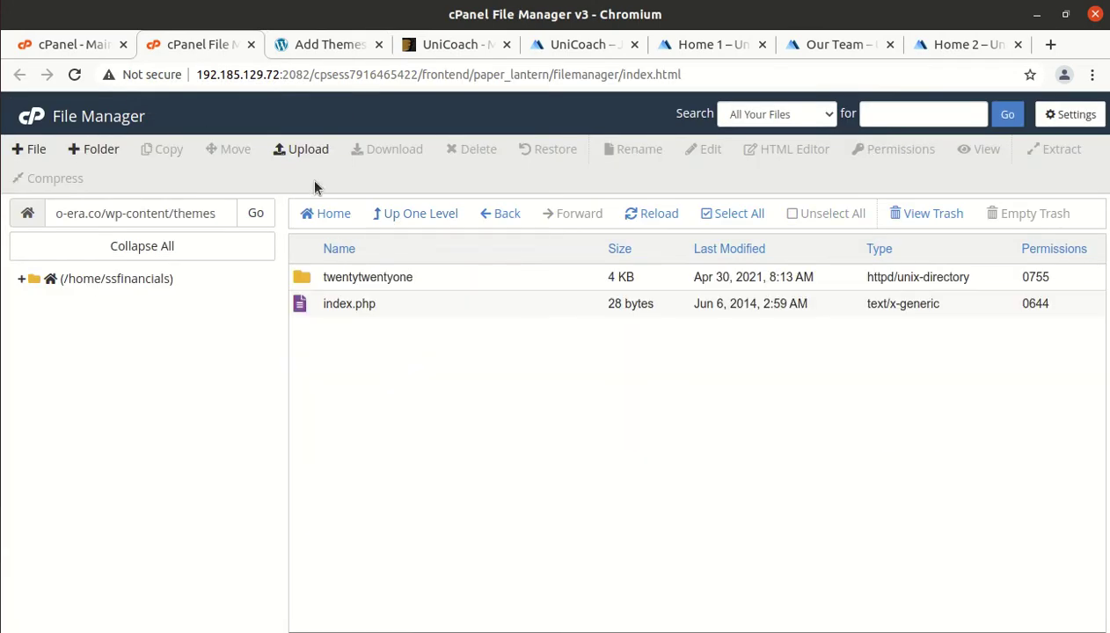
Step: Upload unicoach.1.0.5.zip from Downloads/UniCoach_v1.0.5/Theme-v.1.0.5 to the themes folder and return to the folder listing
{"action": "left_click", "coordinate": [297, 151]}
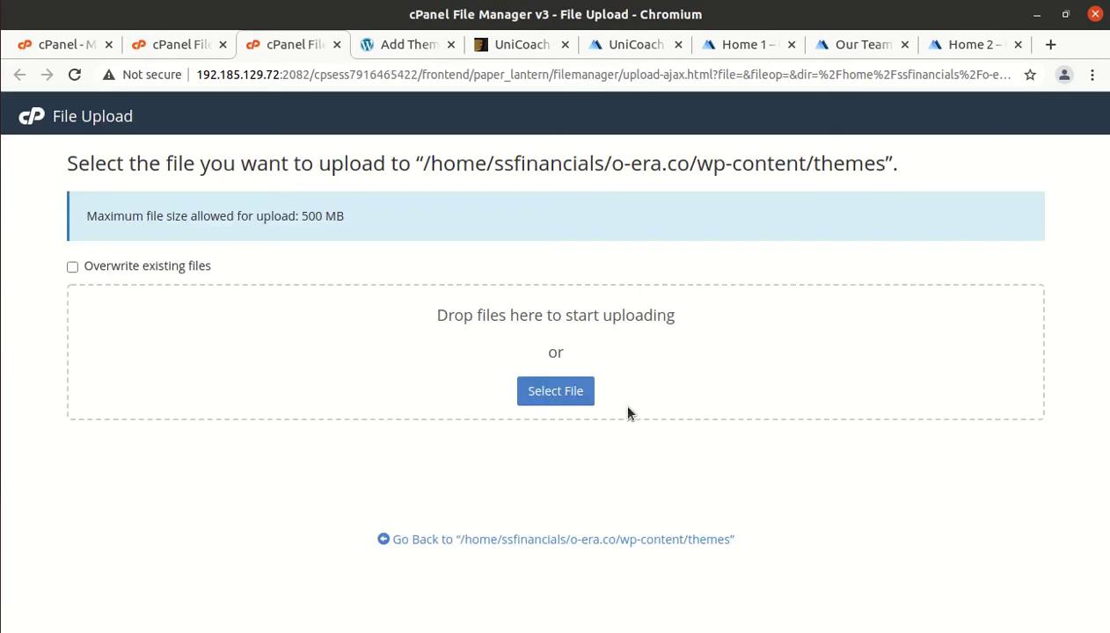
{"action": "left_click", "coordinate": [577, 395]}
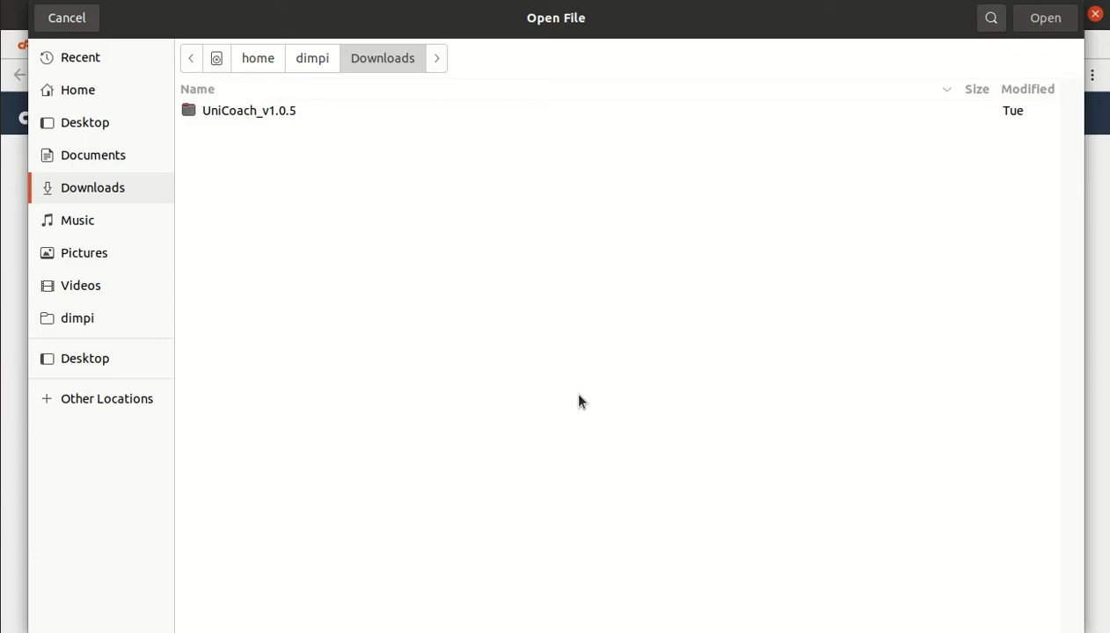
{"action": "double_click", "coordinate": [265, 117]}
{"action": "double_click", "coordinate": [267, 148]}
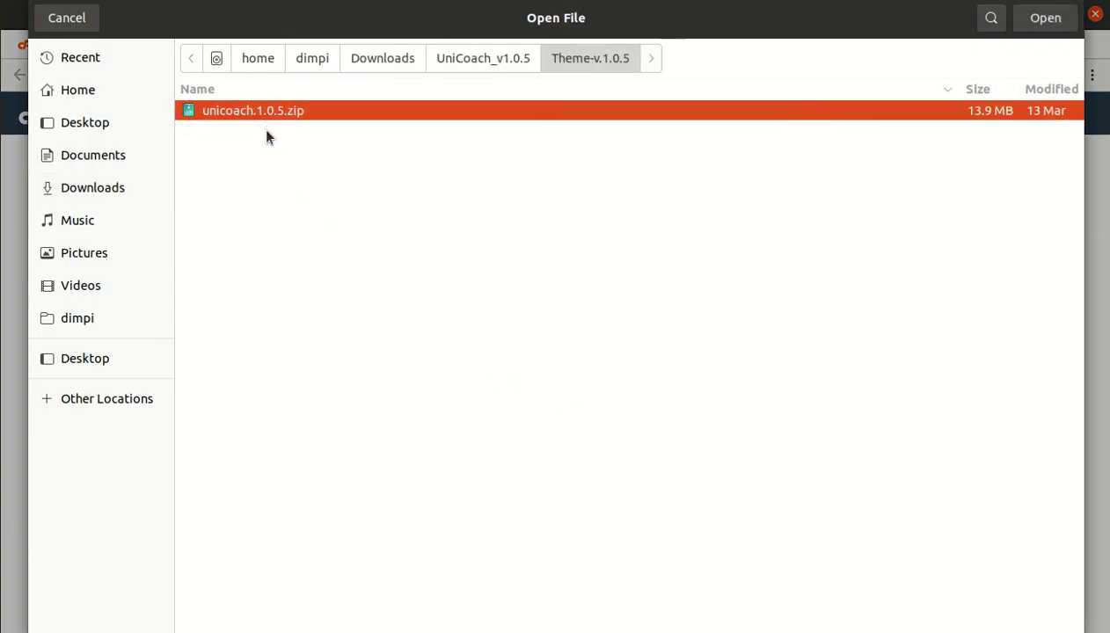
{"action": "left_click", "coordinate": [1042, 19]}
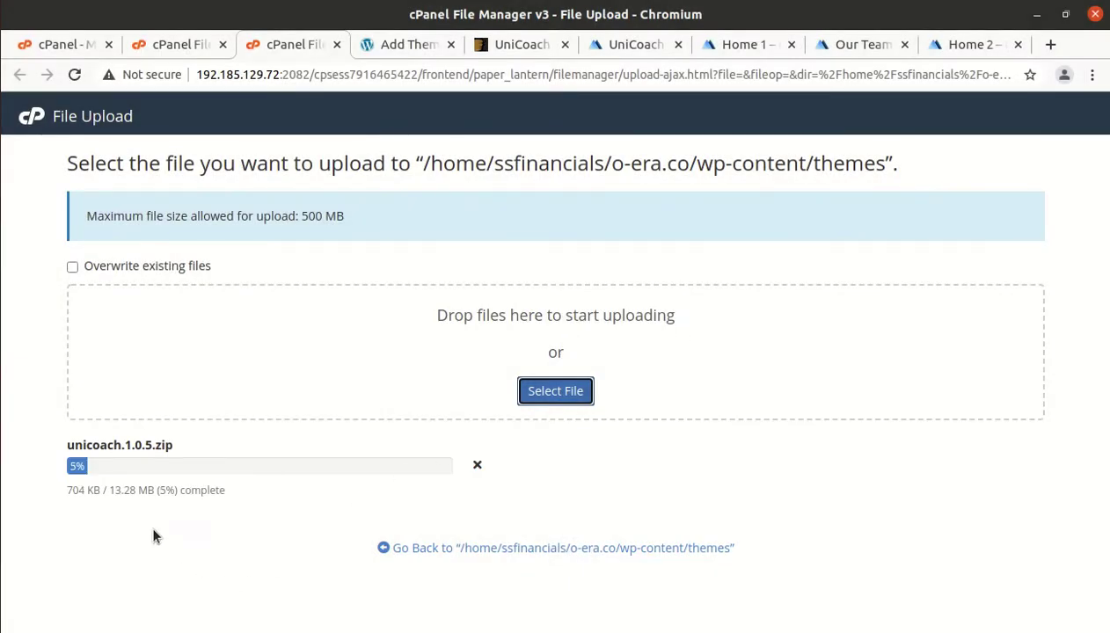
{"action": "left_click_drag", "start_coordinate": [111, 490], "coordinate": [140, 490]}
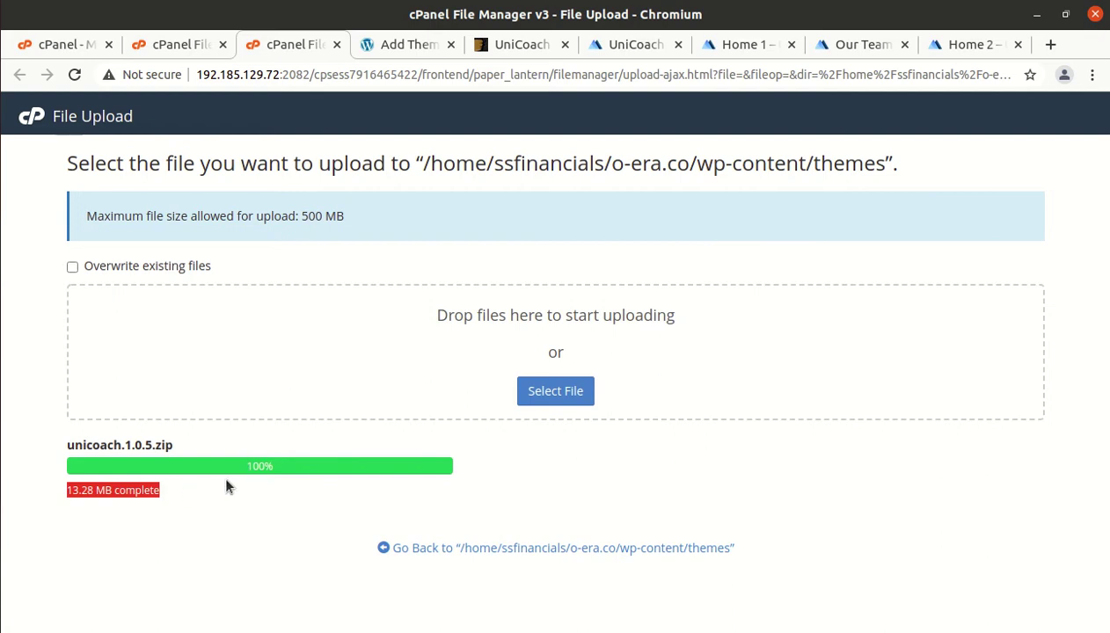
{"action": "left_click", "coordinate": [457, 547]}
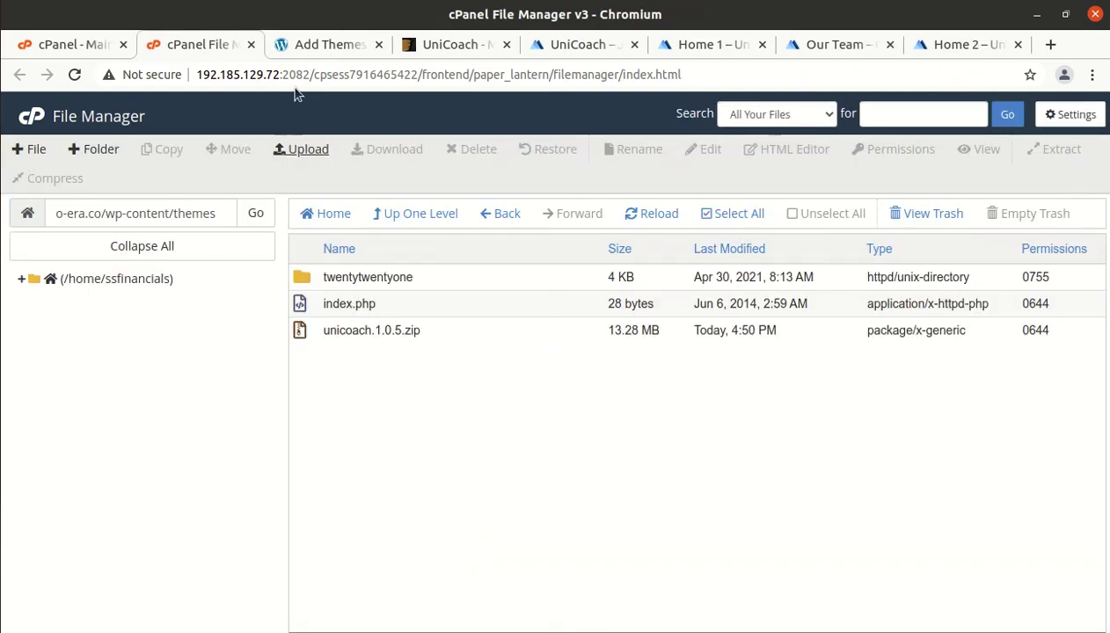
Step: Extract unicoach.1.0.5.zip into /o-era.co/wp-content/themes and reload the folder listing
{"action": "left_click", "coordinate": [333, 45]}
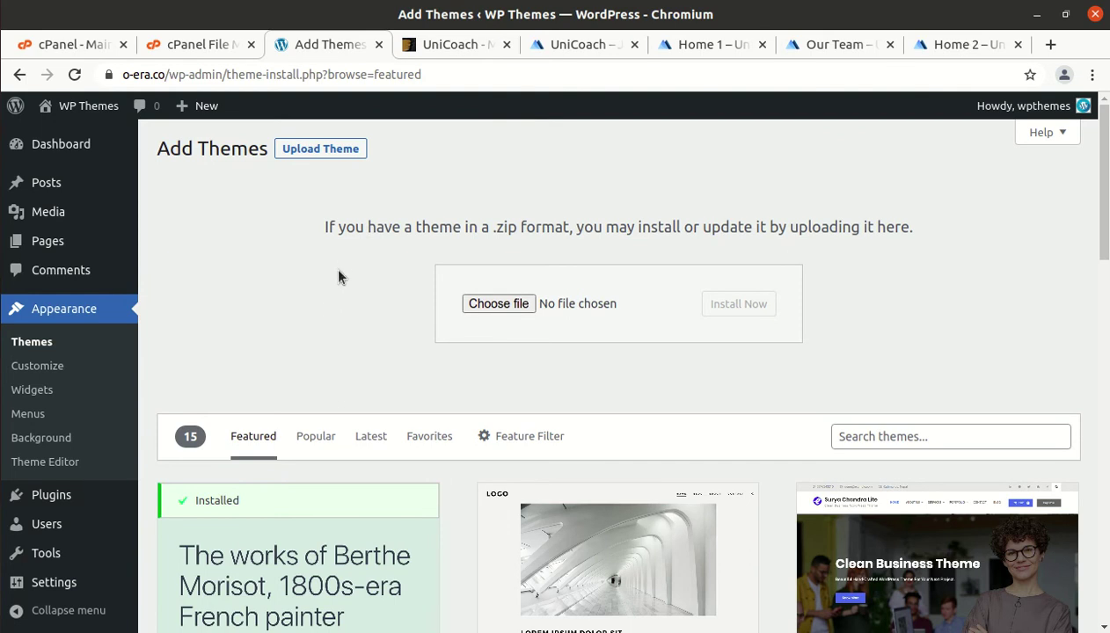
{"action": "left_click", "coordinate": [206, 46]}
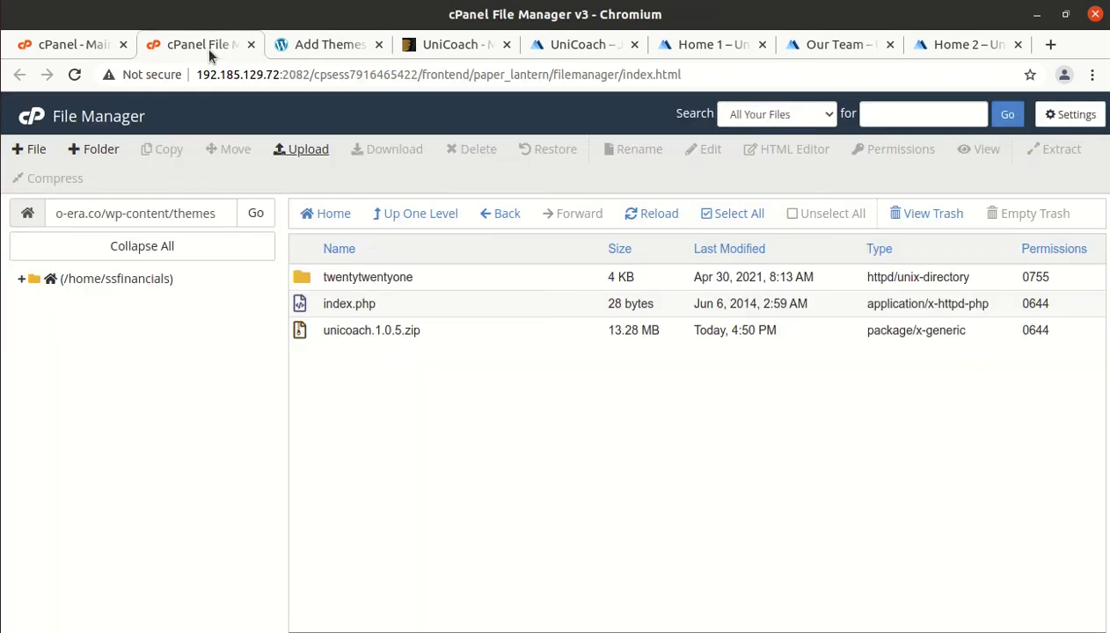
{"action": "left_click", "coordinate": [463, 337]}
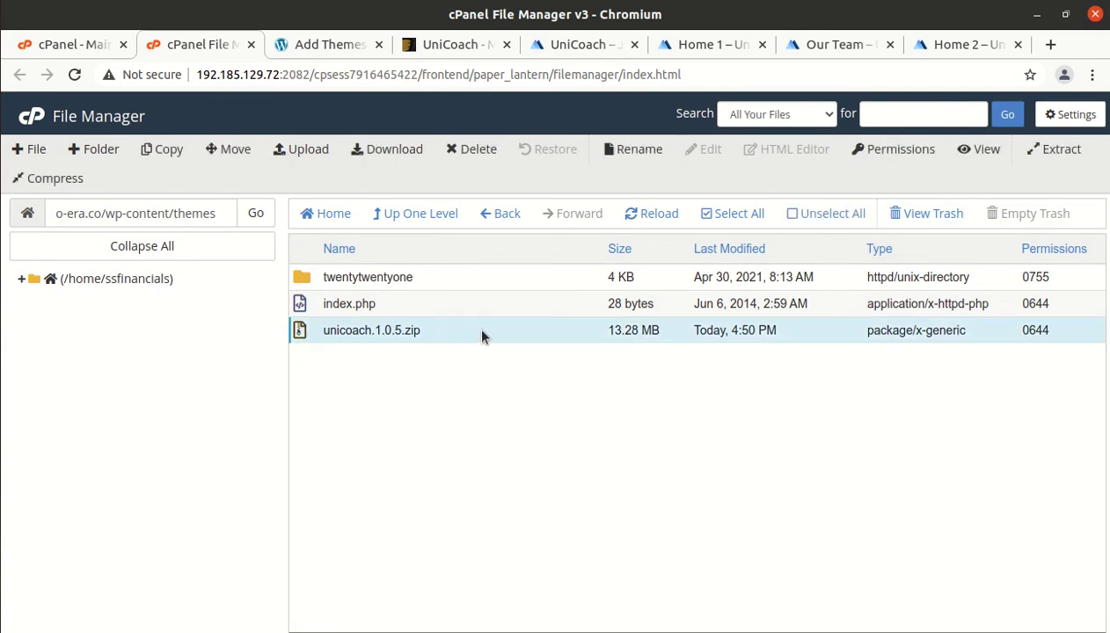
{"action": "right_click", "coordinate": [482, 334]}
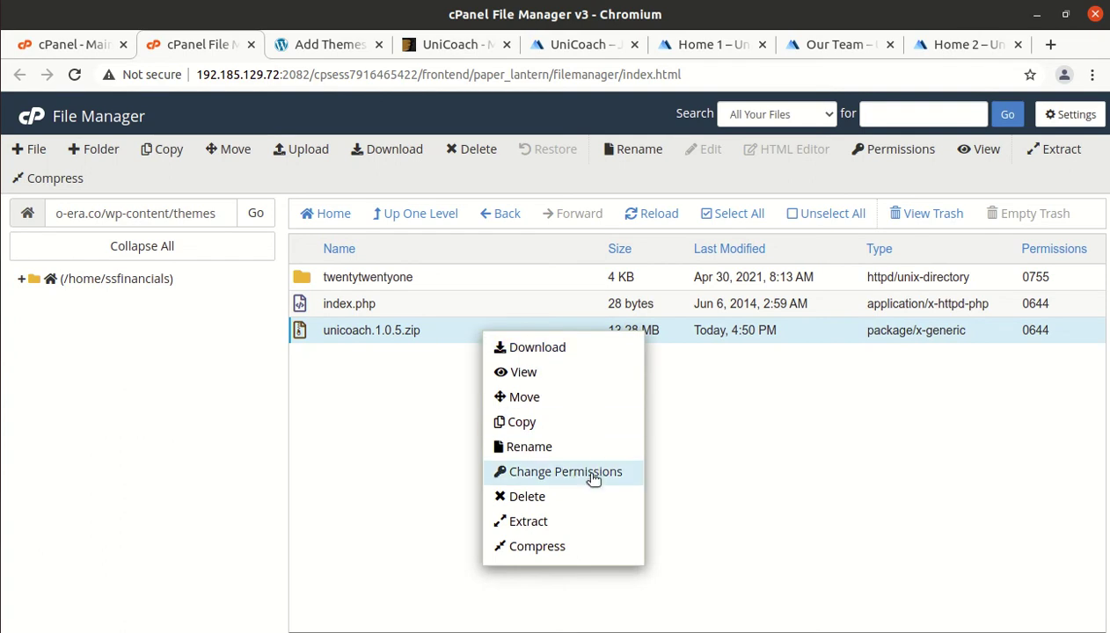
{"action": "left_click", "coordinate": [521, 522]}
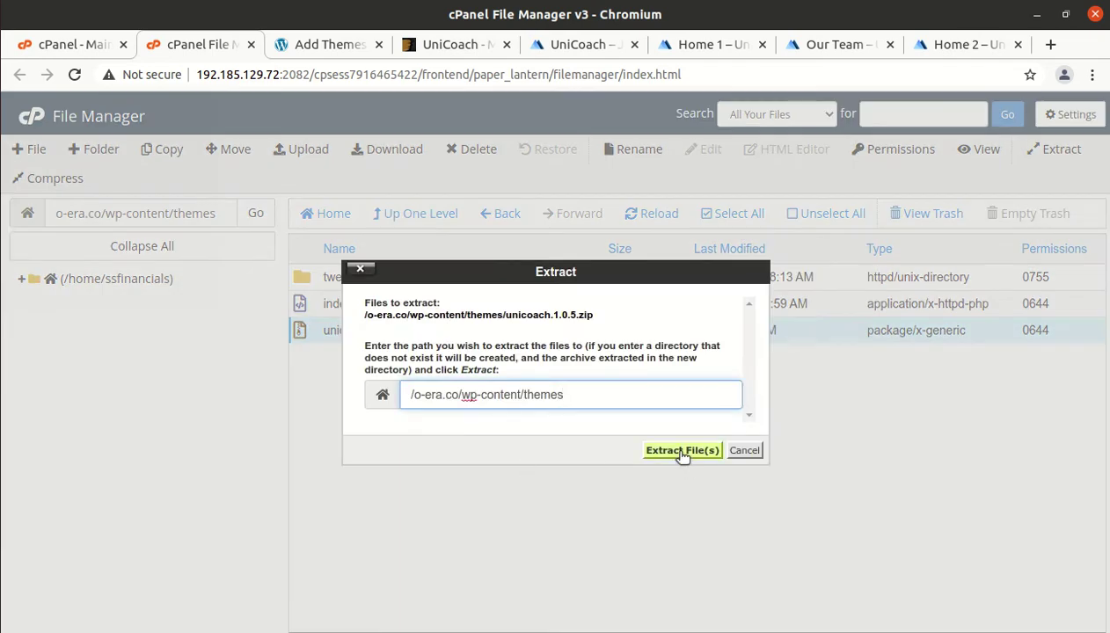
{"action": "left_click", "coordinate": [683, 453]}
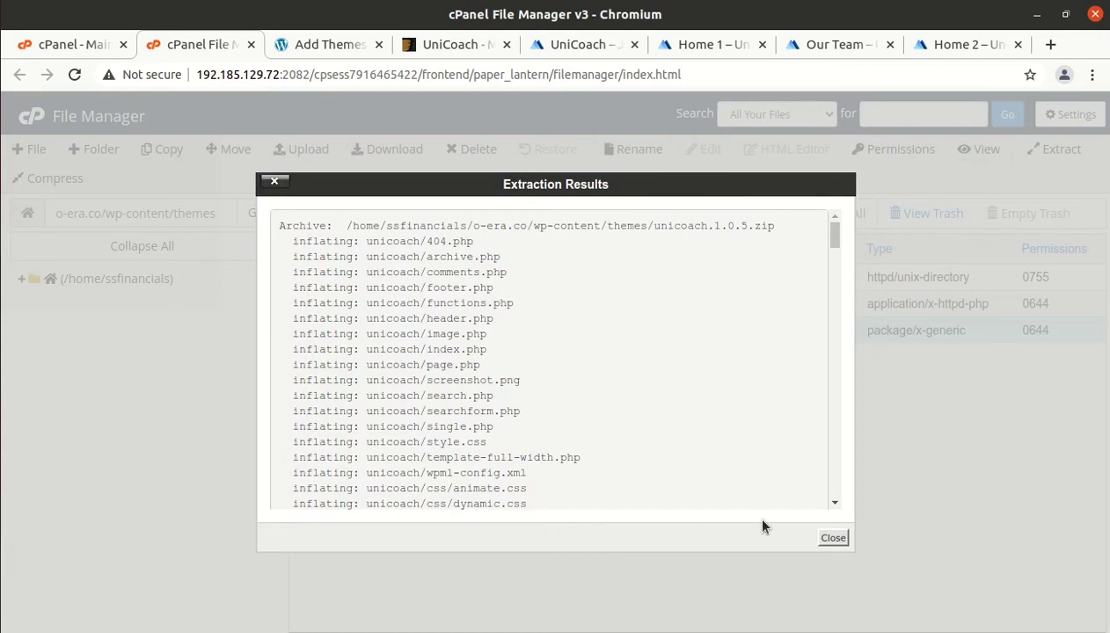
{"action": "left_click", "coordinate": [828, 538]}
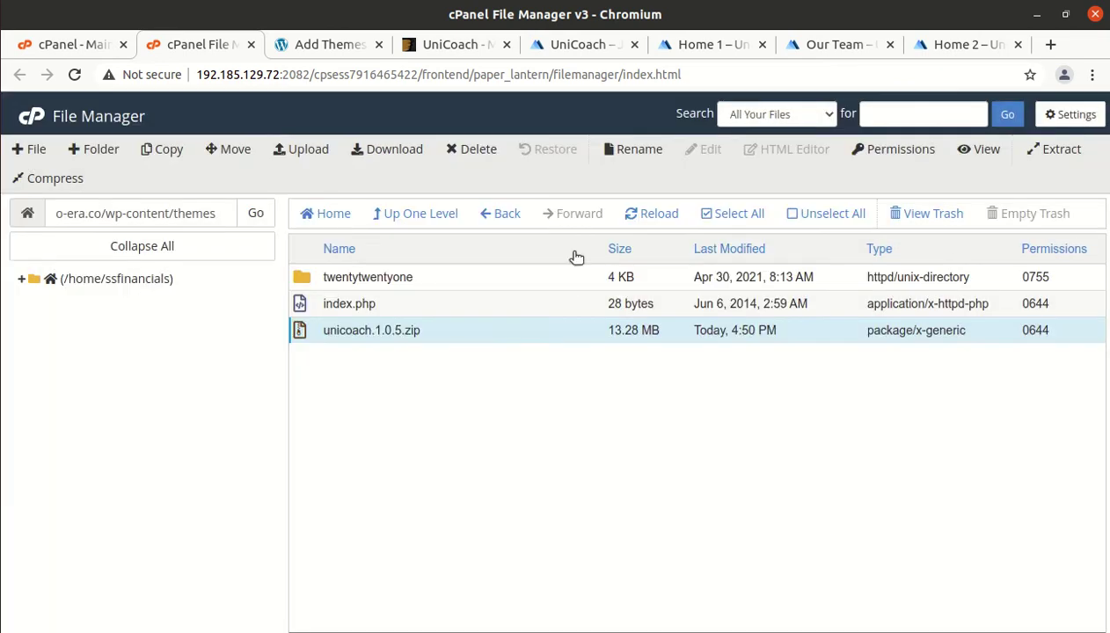
{"action": "left_click", "coordinate": [651, 214]}
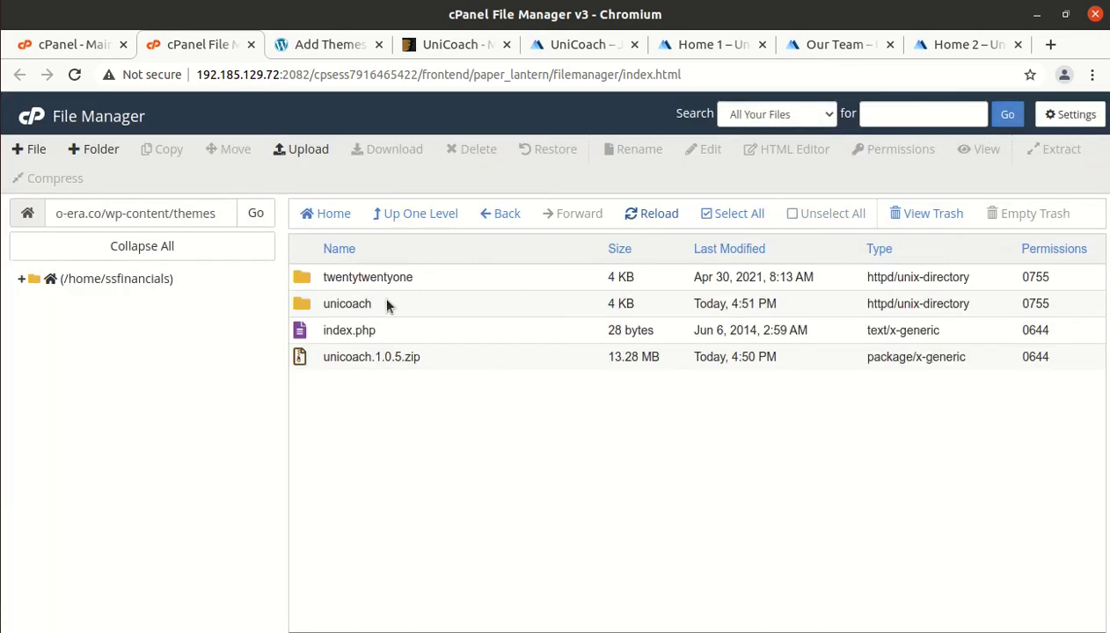
Step: Examine the contents of the extracted unicoach theme folder and go back up to the themes folder
{"action": "double_click", "coordinate": [390, 306]}
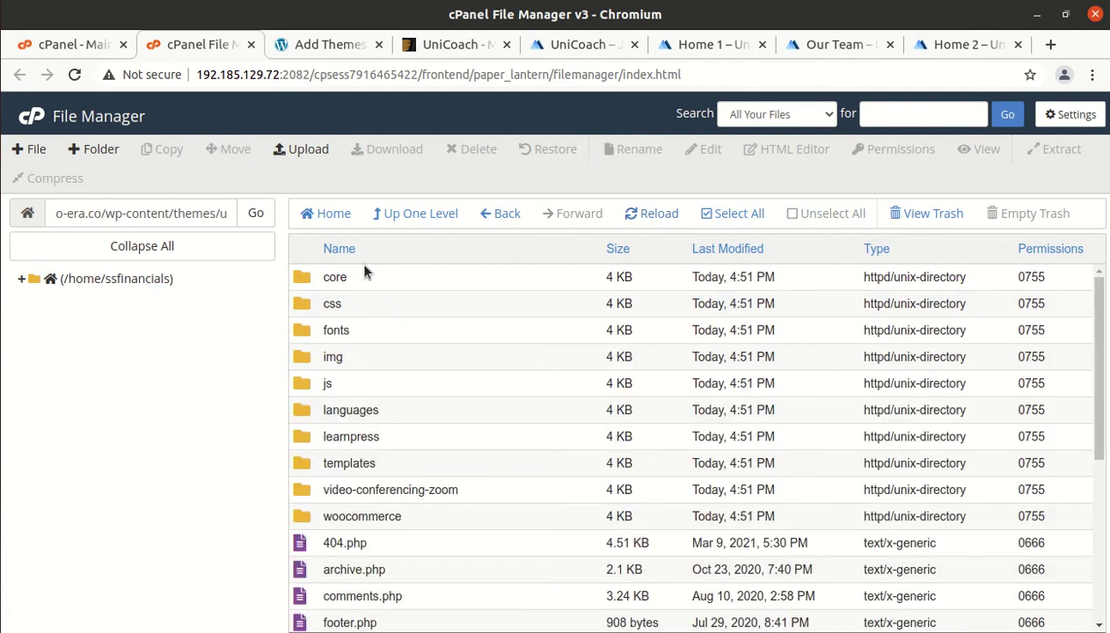
{"action": "scroll", "coordinate": [429, 365], "scroll_direction": "down", "scroll_amount": 4}
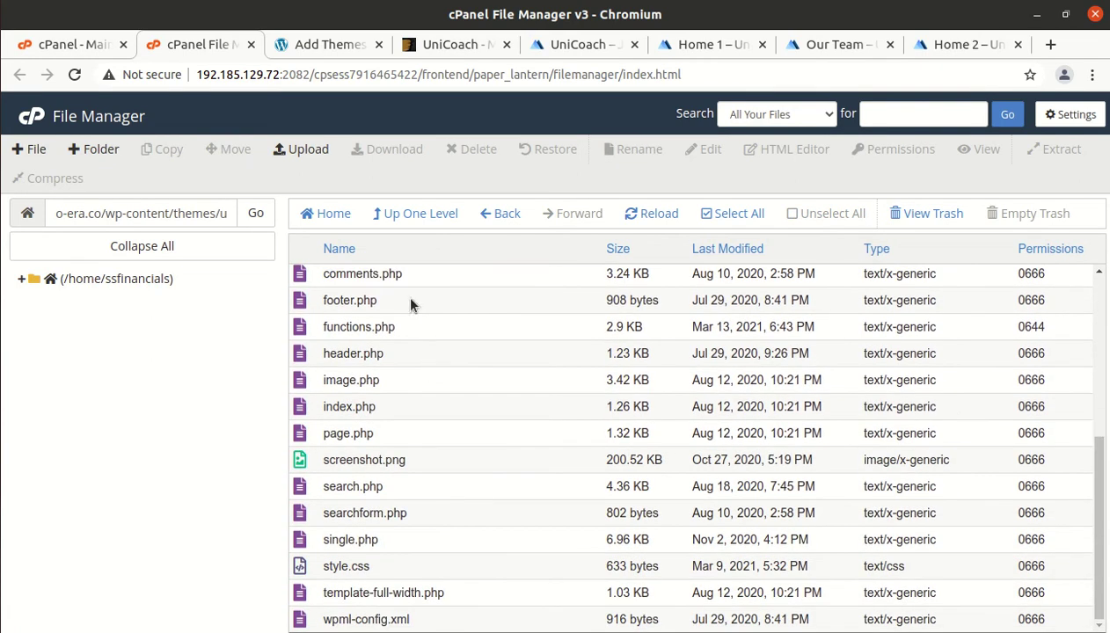
{"action": "left_click", "coordinate": [408, 218]}
Step: Move the unicoach.1.0.5.zip archive from the o-era.co/wp-content/themes folder to the trash
{"action": "left_click", "coordinate": [442, 366]}
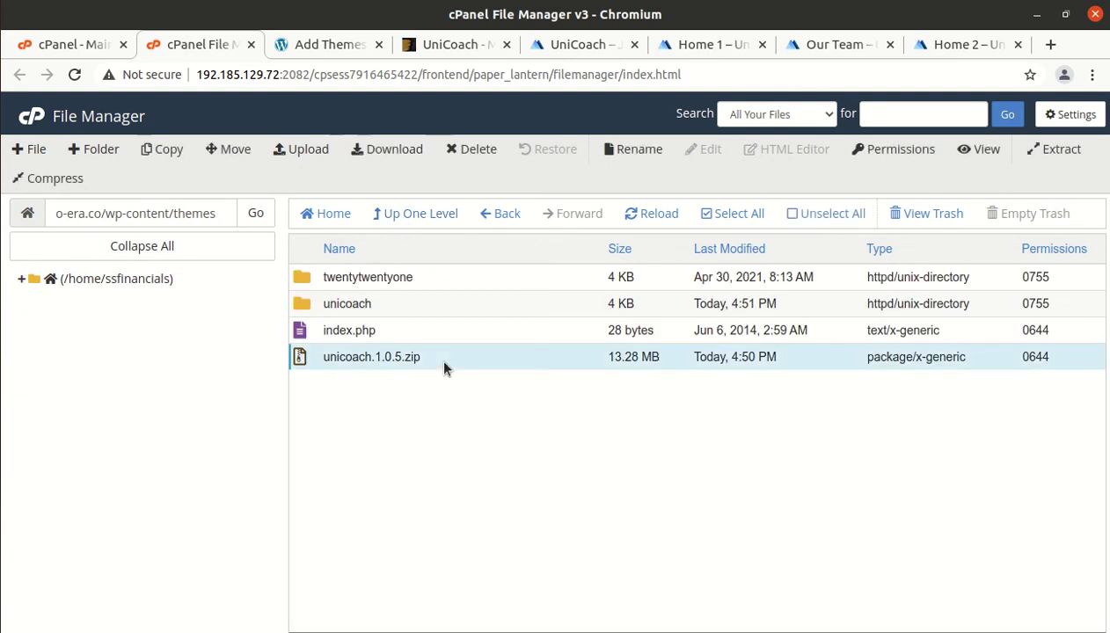
{"action": "left_click", "coordinate": [457, 150]}
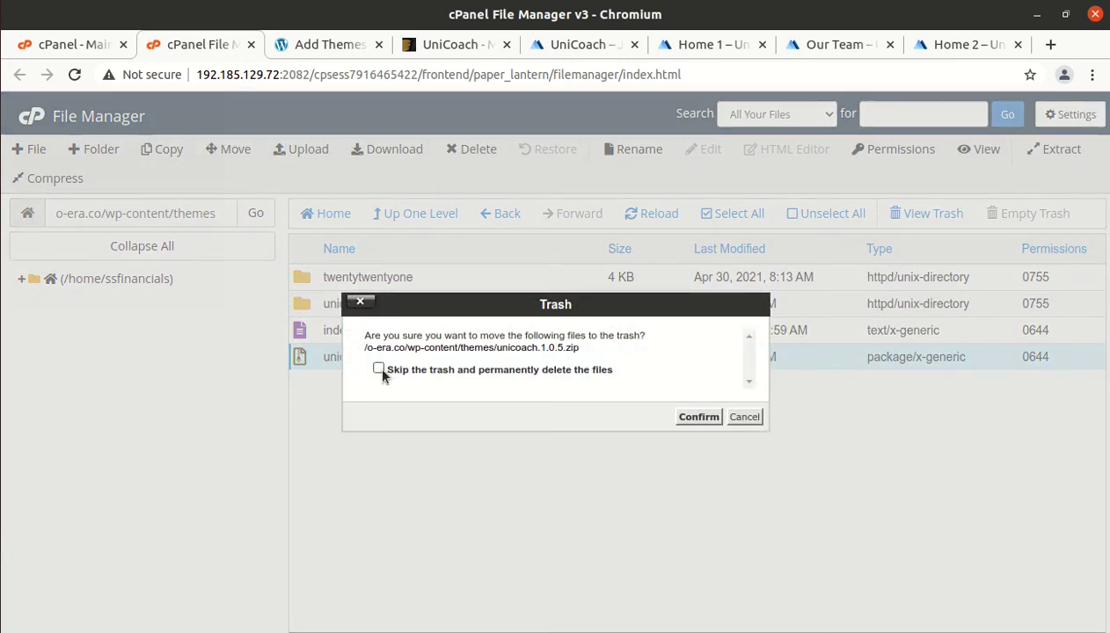
{"action": "left_click", "coordinate": [697, 417]}
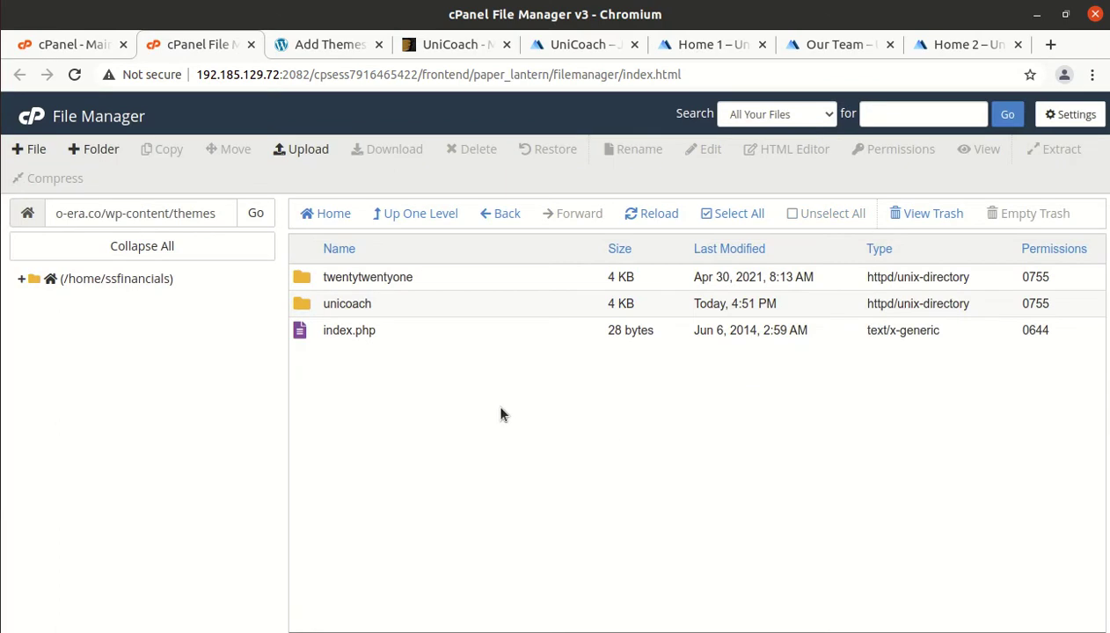
Step: Switch to the WordPress admin, open the details of the Unicoach theme among the installed themes and activate it
{"action": "left_click", "coordinate": [322, 46]}
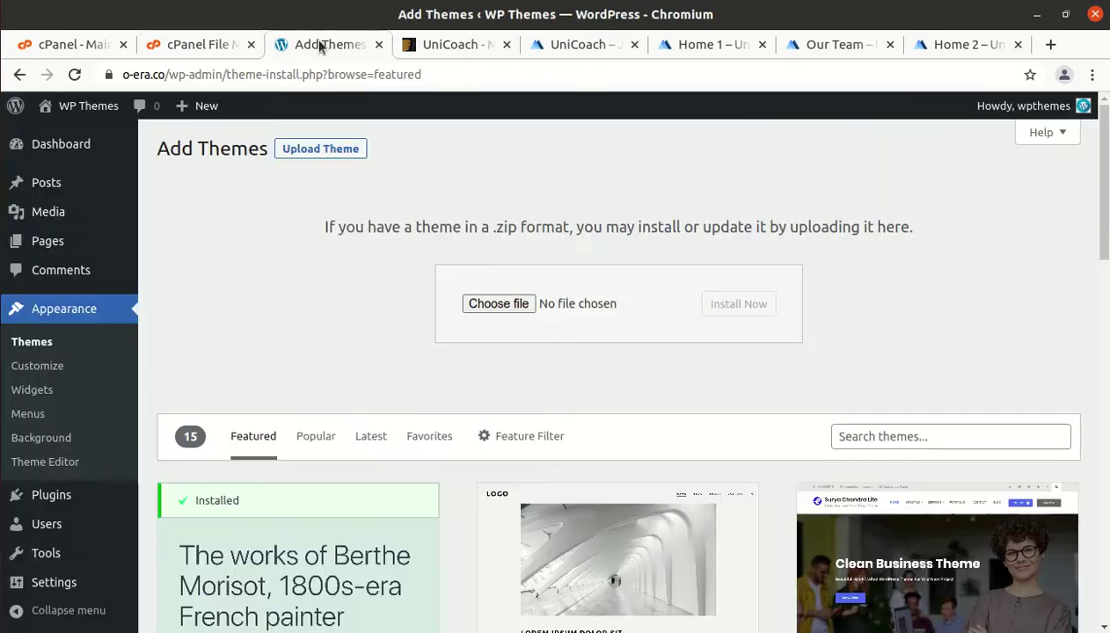
{"action": "left_click", "coordinate": [46, 348]}
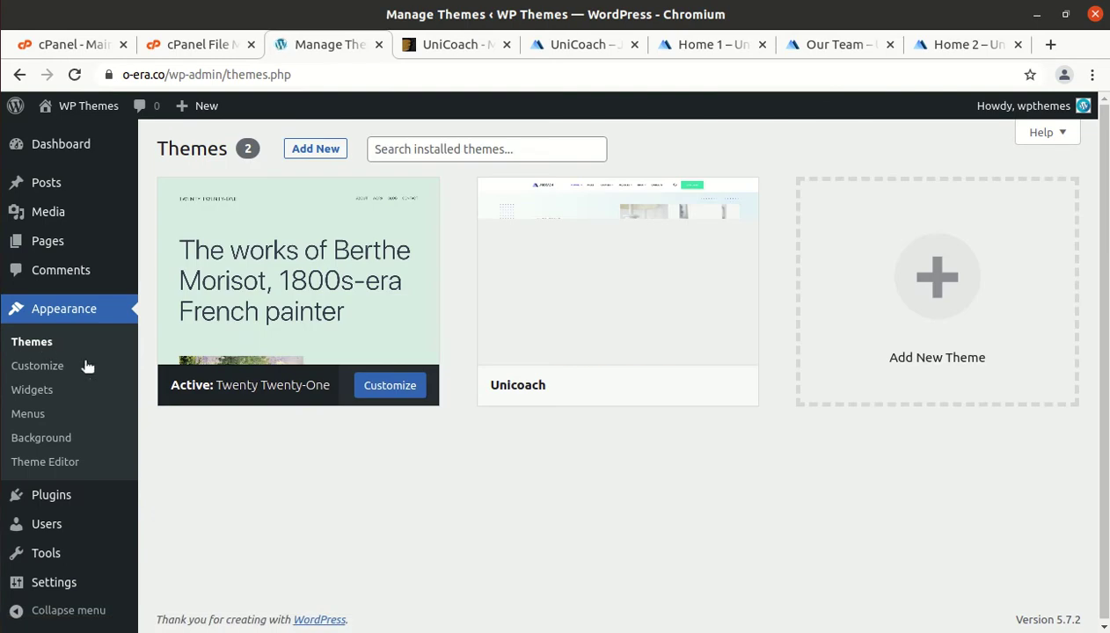
{"action": "mouse_move", "coordinate": [609, 361]}
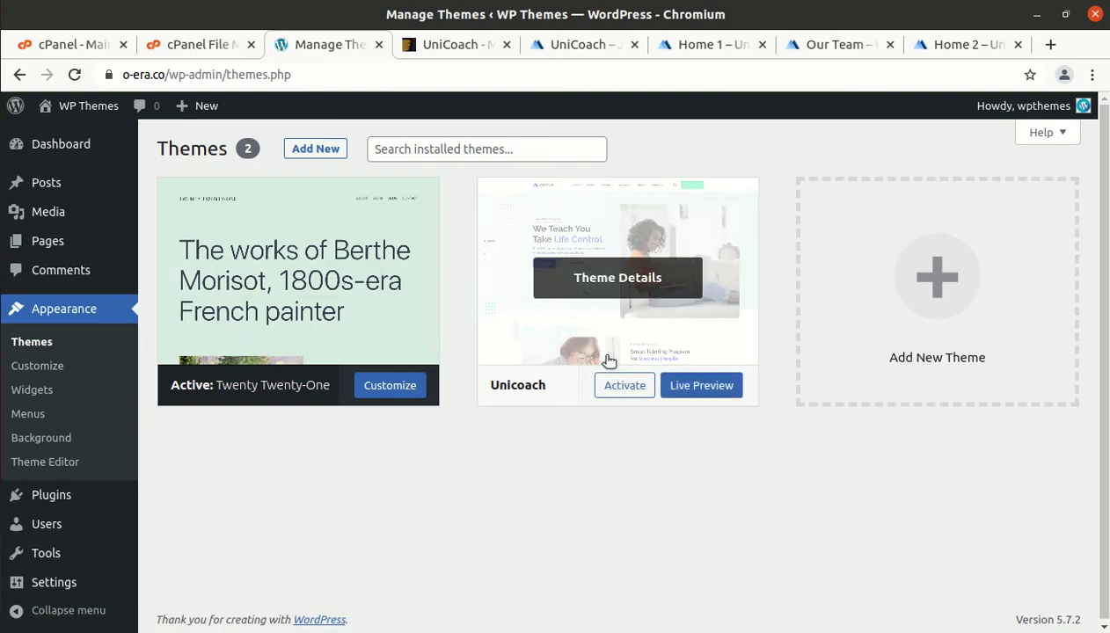
{"action": "left_click", "coordinate": [592, 287]}
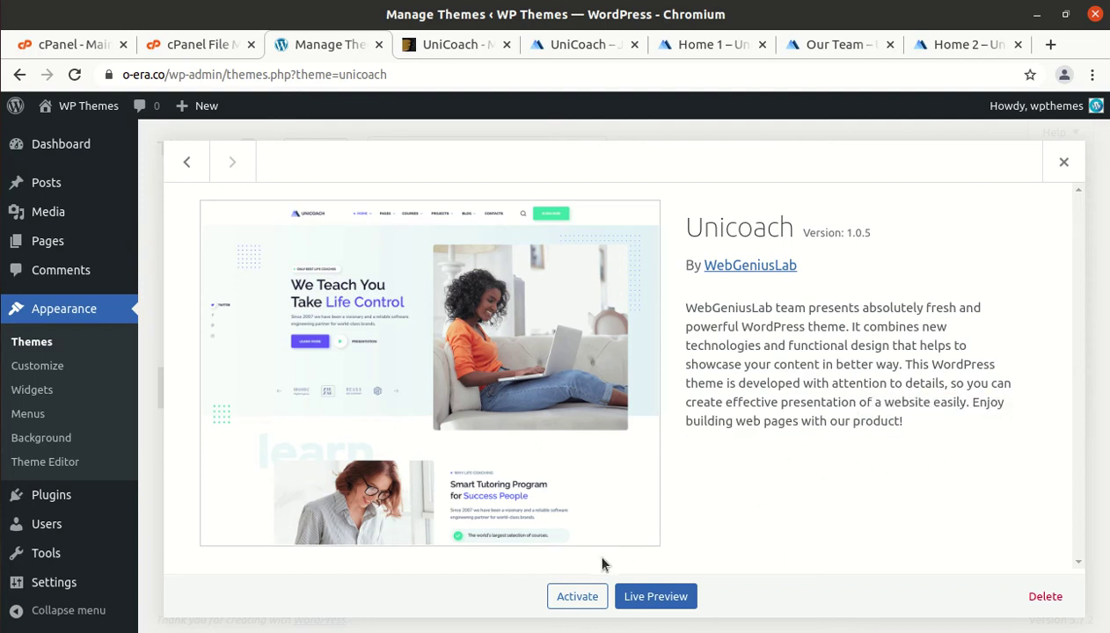
{"action": "left_click", "coordinate": [579, 596]}
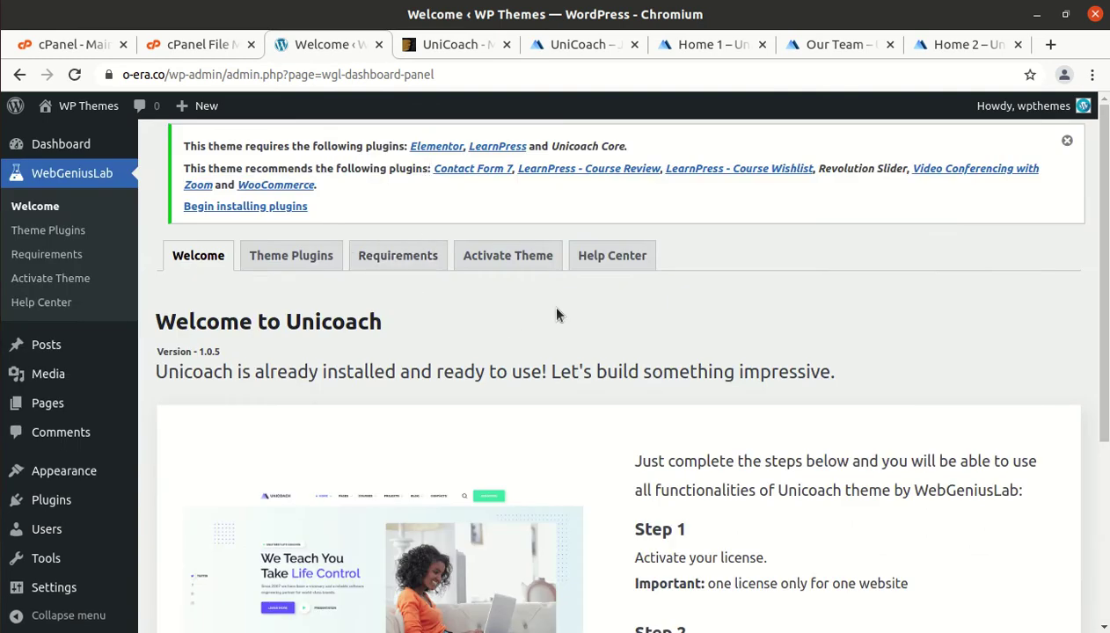
Step: Examine the Unicoach welcome page, including its setup steps and the notice of required and recommended plugins
{"action": "scroll", "coordinate": [555, 312], "scroll_direction": "down", "scroll_amount": 3}
{"action": "scroll", "coordinate": [555, 312], "scroll_direction": "up", "scroll_amount": 2}
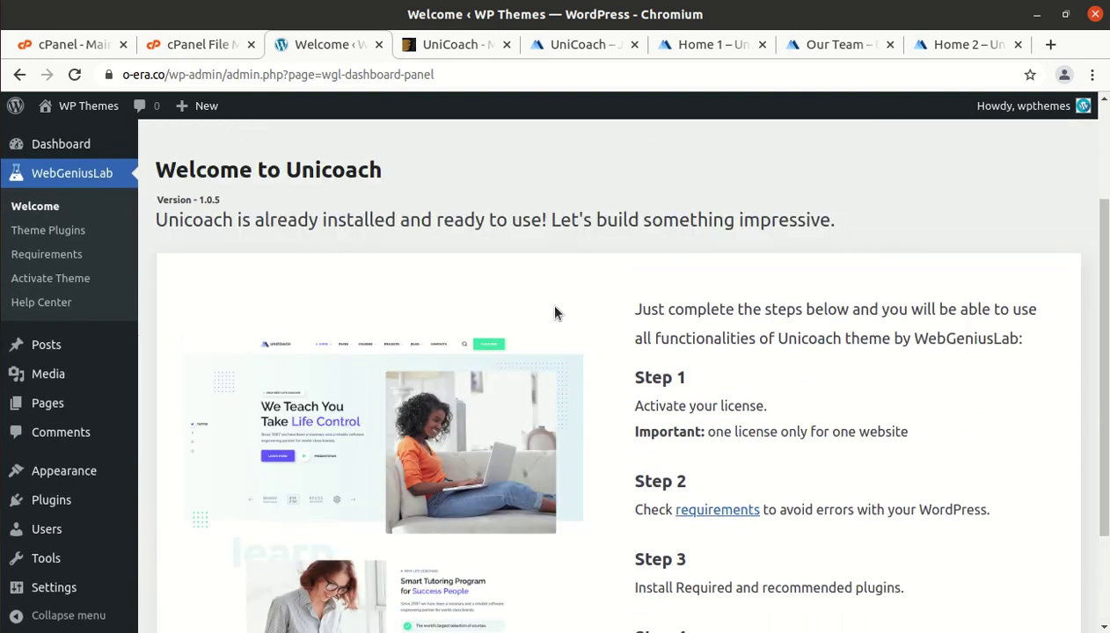
{"action": "scroll", "coordinate": [555, 313], "scroll_direction": "up", "scroll_amount": 2}
{"action": "scroll", "coordinate": [555, 313], "scroll_direction": "down", "scroll_amount": 1}
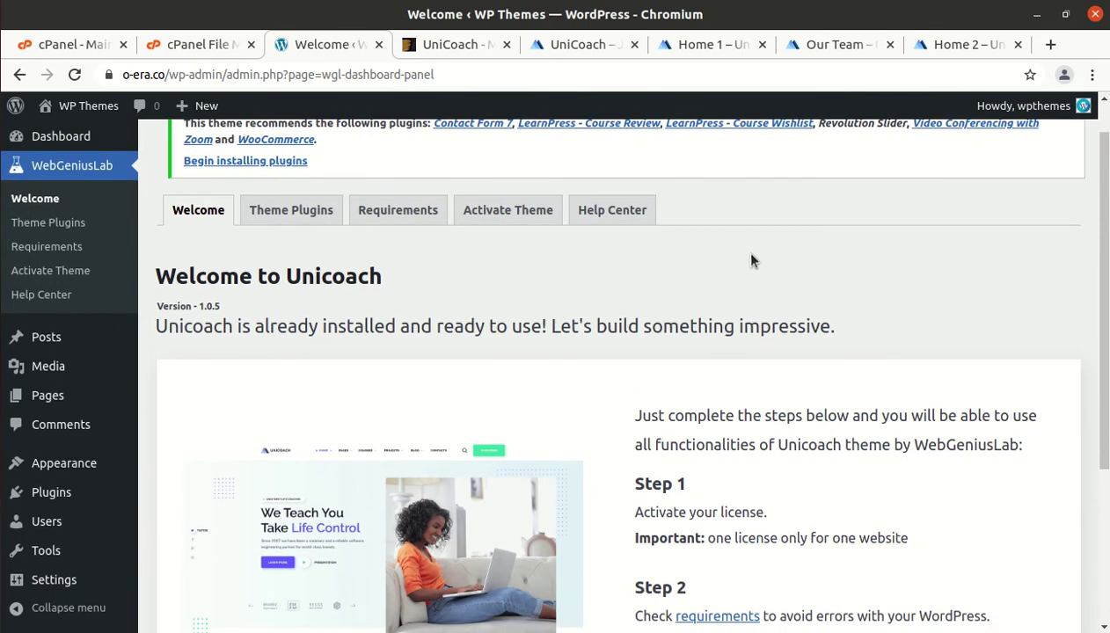
{"action": "scroll", "coordinate": [741, 266], "scroll_direction": "down", "scroll_amount": 1}
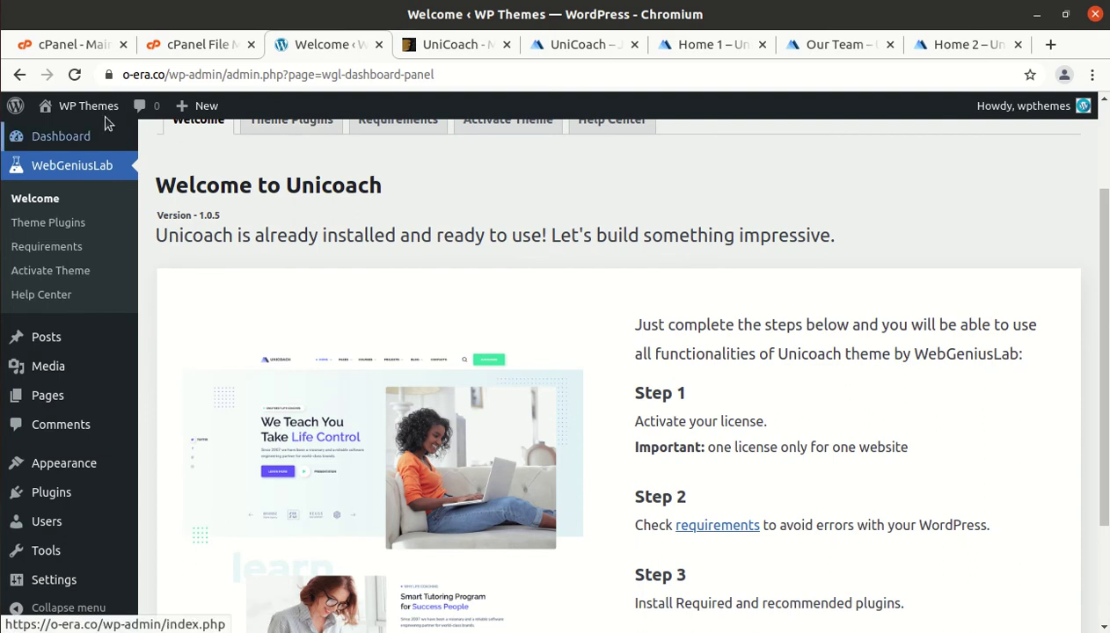
{"action": "mouse_move", "coordinate": [105, 105]}
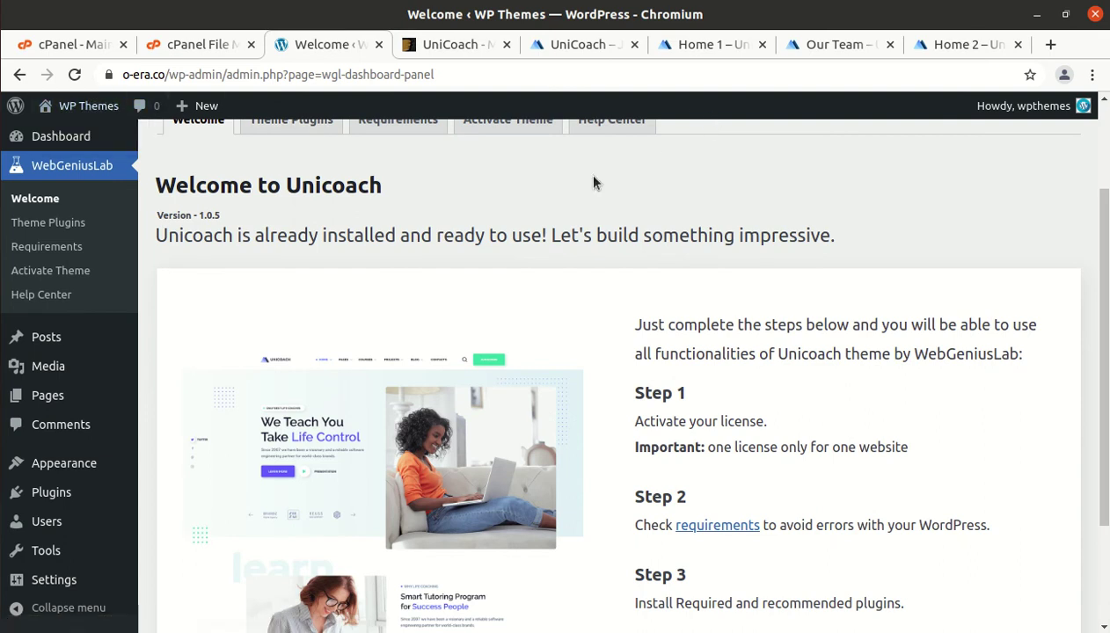
{"action": "scroll", "coordinate": [492, 254], "scroll_direction": "up", "scroll_amount": 1}
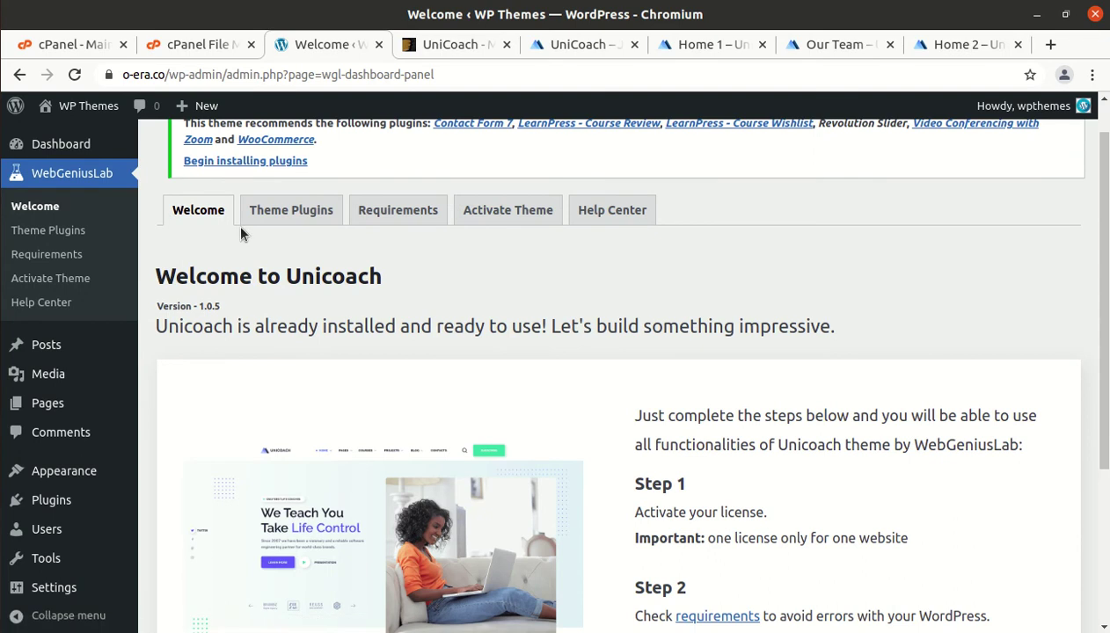
{"action": "scroll", "coordinate": [241, 233], "scroll_direction": "up", "scroll_amount": 1}
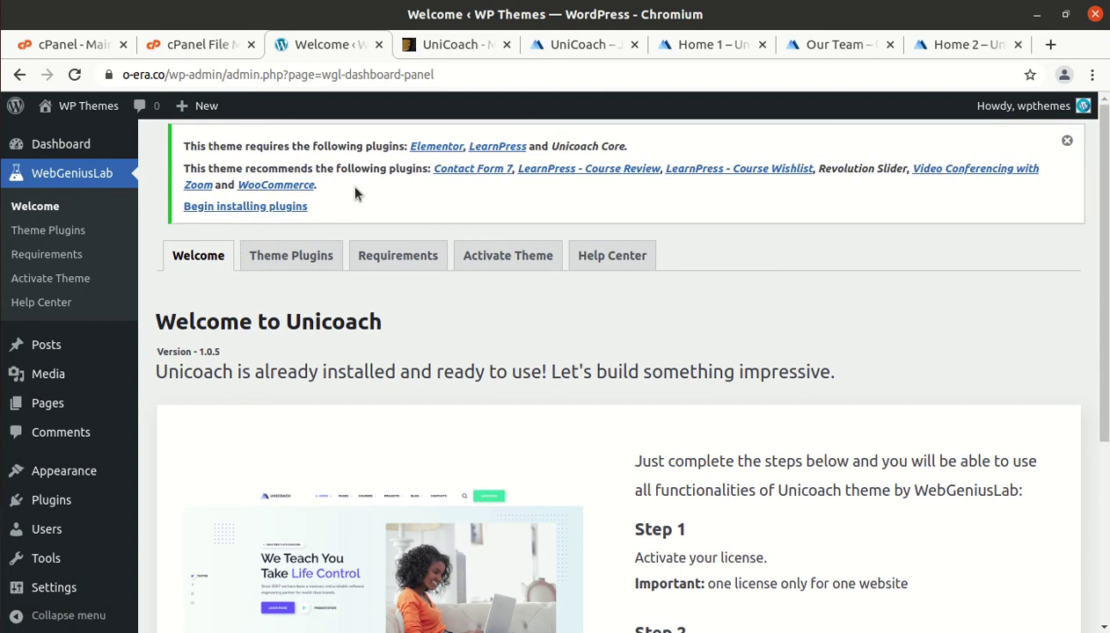
Step: Open the theme's required plugins installer and bulk-install all listed plugins, from Elementor to WooCommerce
{"action": "left_click", "coordinate": [293, 207]}
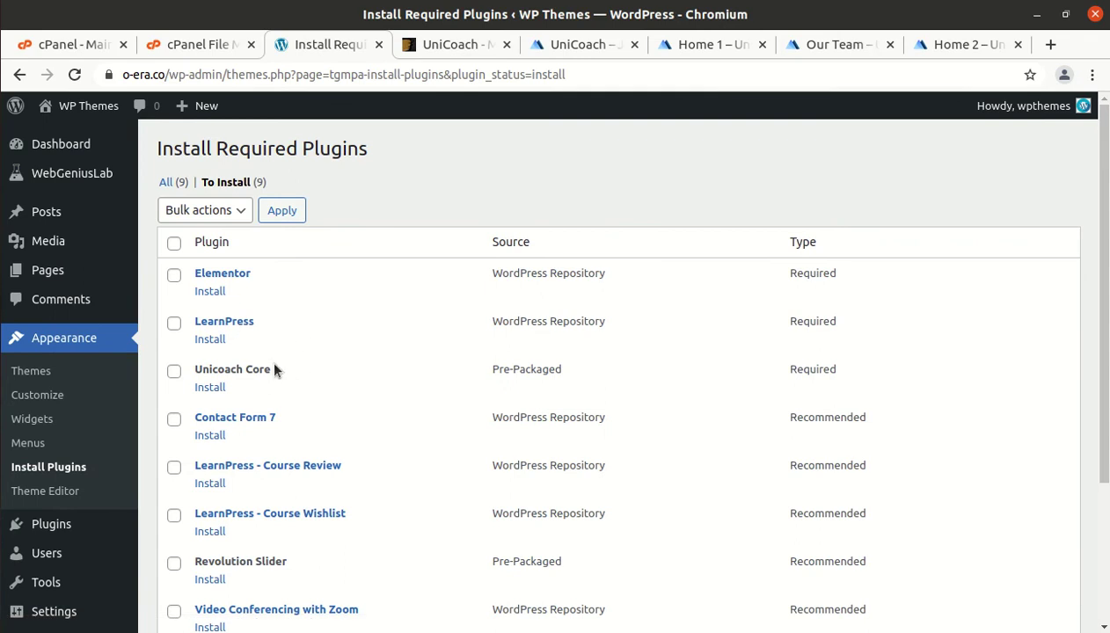
{"action": "scroll", "coordinate": [273, 369], "scroll_direction": "down", "scroll_amount": 2}
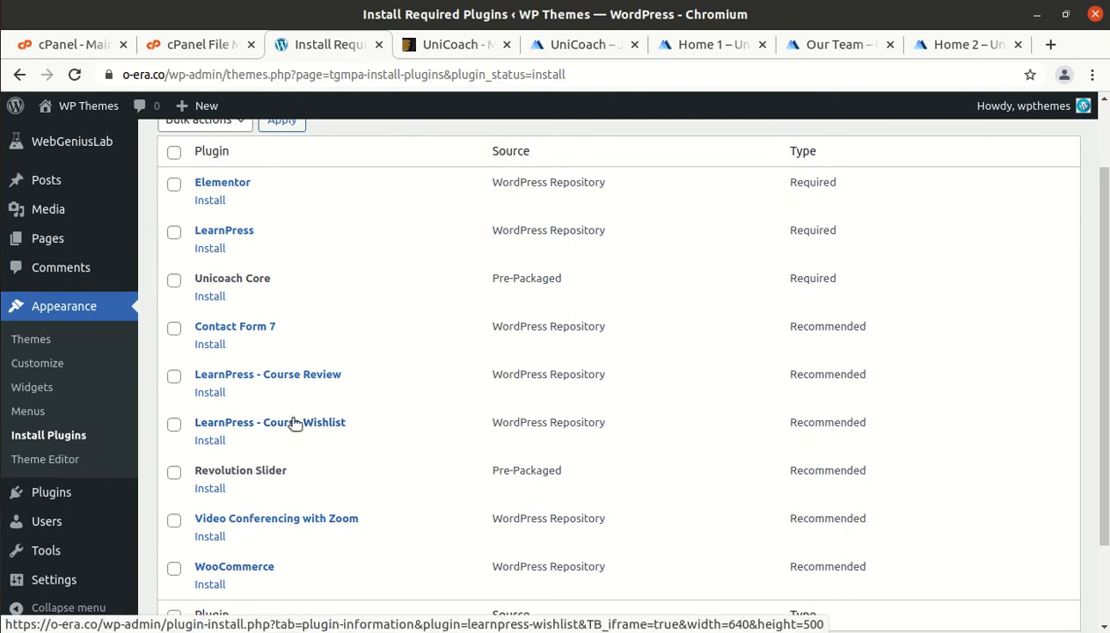
{"action": "scroll", "coordinate": [296, 424], "scroll_direction": "up", "scroll_amount": 2}
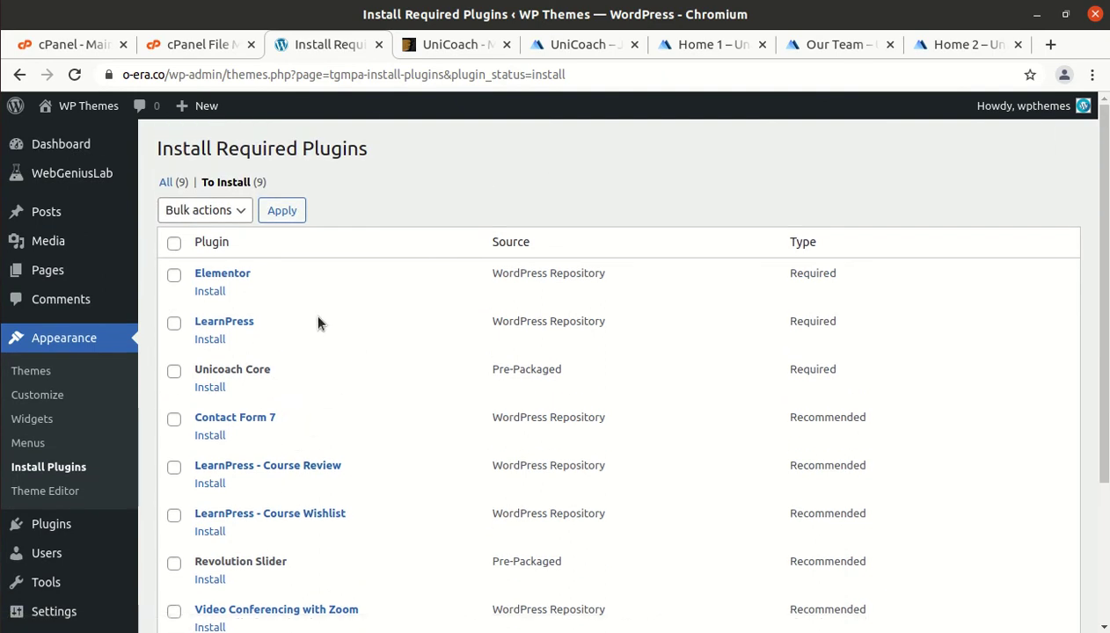
{"action": "mouse_move", "coordinate": [49, 240]}
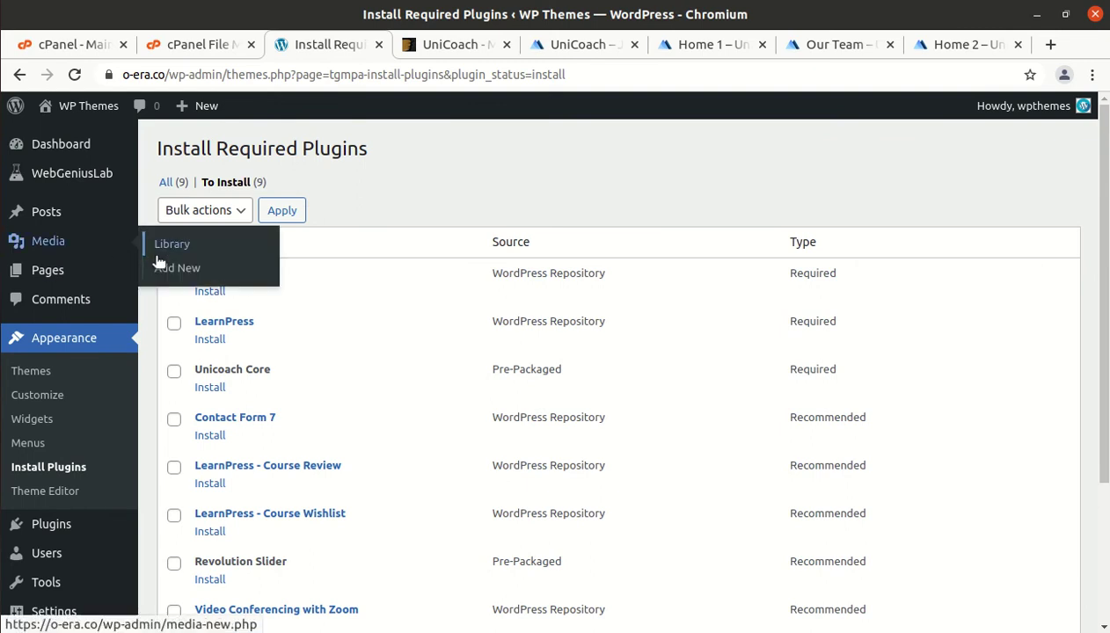
{"action": "left_click", "coordinate": [174, 242]}
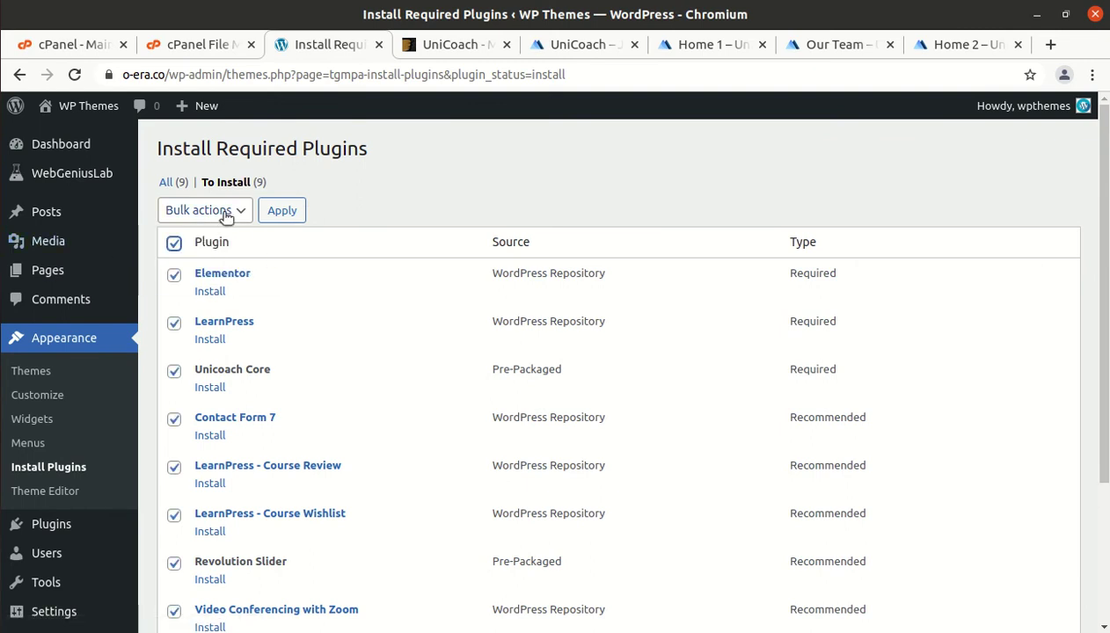
{"action": "left_click", "coordinate": [236, 214]}
{"action": "left_click", "coordinate": [226, 248]}
{"action": "left_click", "coordinate": [283, 215]}
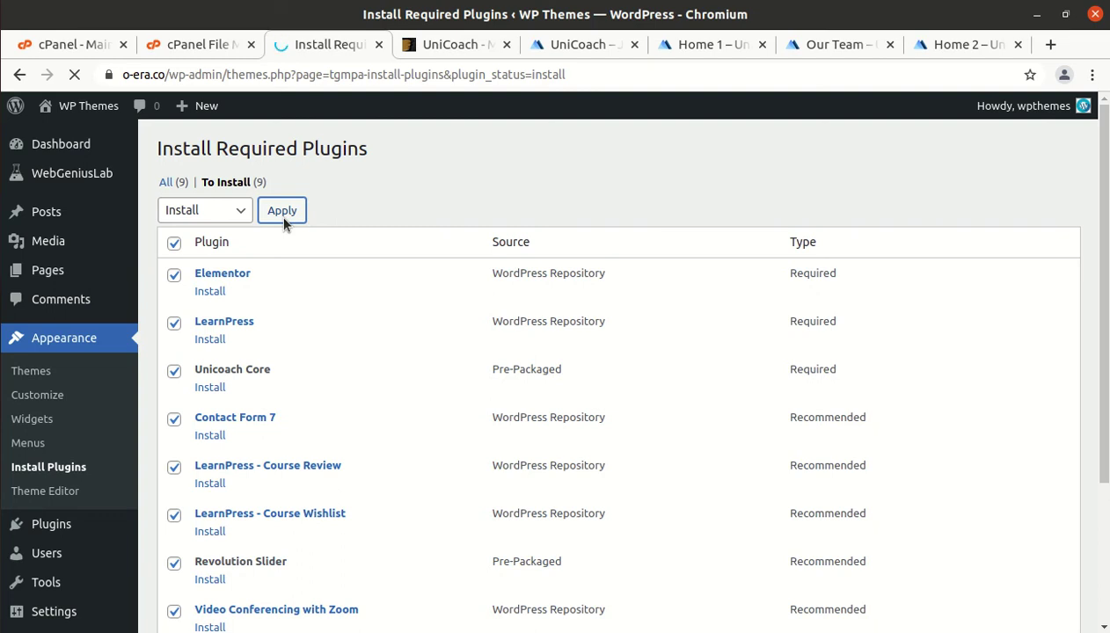
Step: Review the installation log for each of the theme's plugins down to the completion line
{"action": "scroll", "coordinate": [402, 323], "scroll_direction": "down", "scroll_amount": 2}
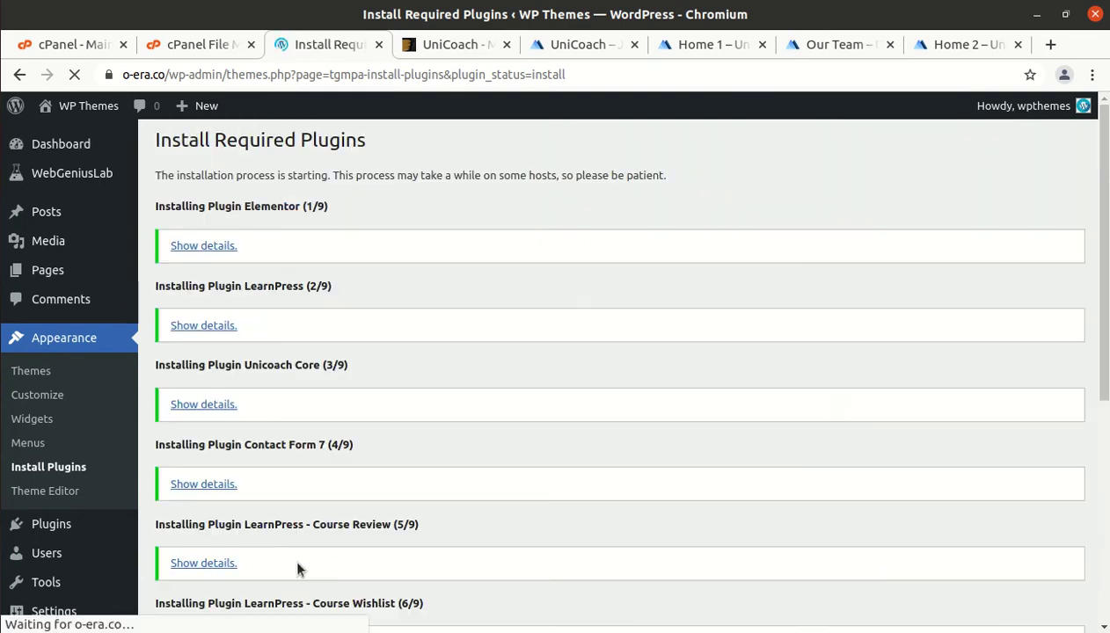
{"action": "scroll", "coordinate": [388, 441], "scroll_direction": "down", "scroll_amount": 7}
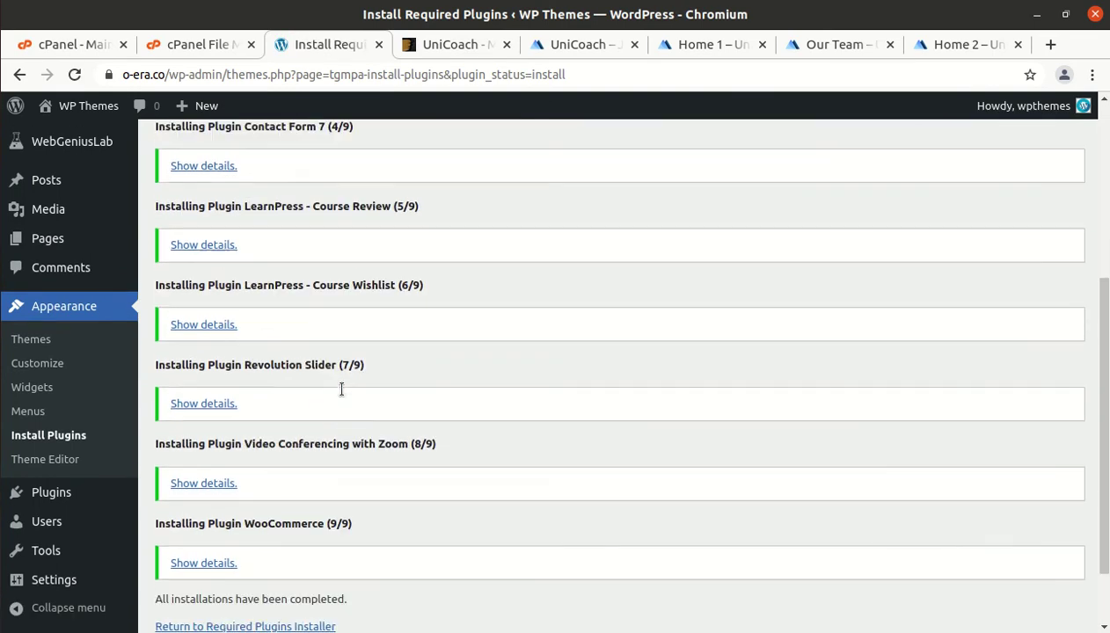
{"action": "scroll", "coordinate": [356, 377], "scroll_direction": "down", "scroll_amount": 2}
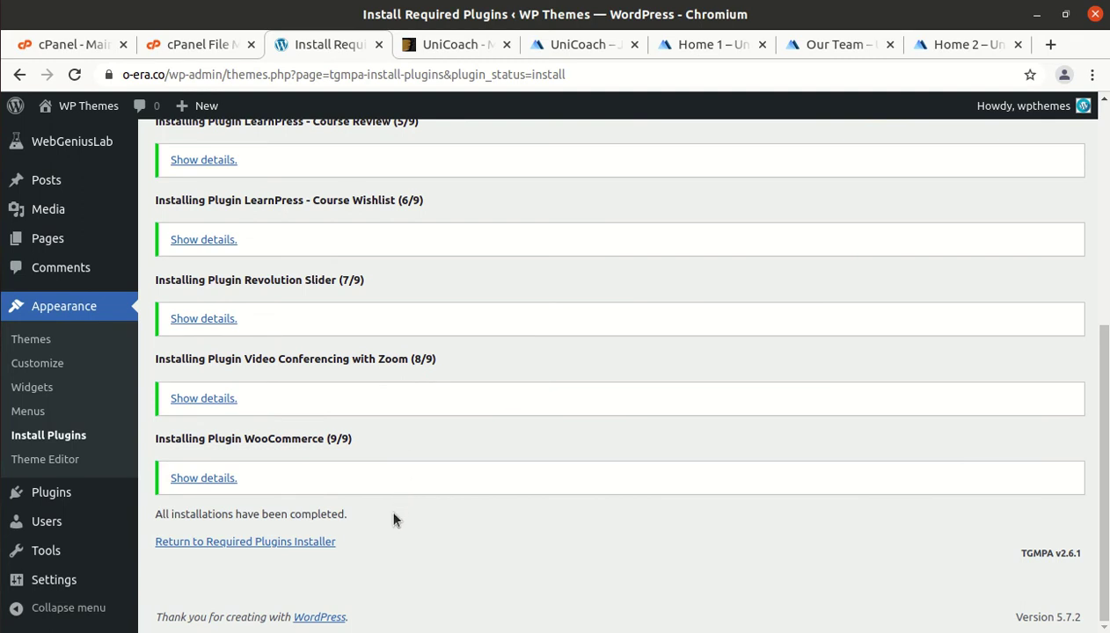
{"action": "scroll", "coordinate": [393, 519], "scroll_direction": "up", "scroll_amount": 9}
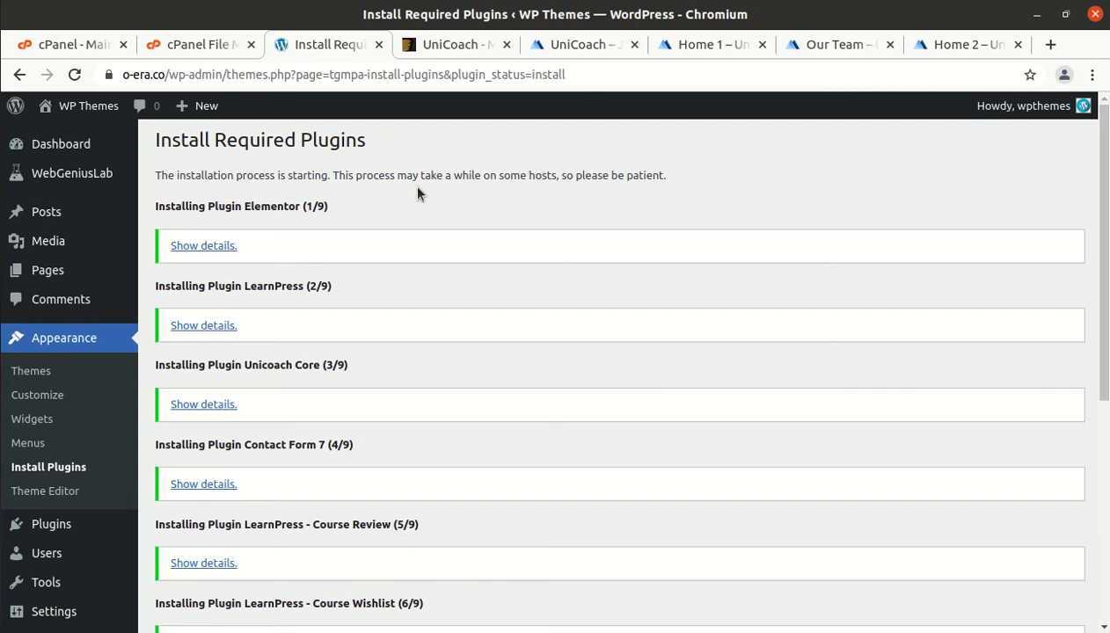
{"action": "scroll", "coordinate": [441, 242], "scroll_direction": "down", "scroll_amount": 5}
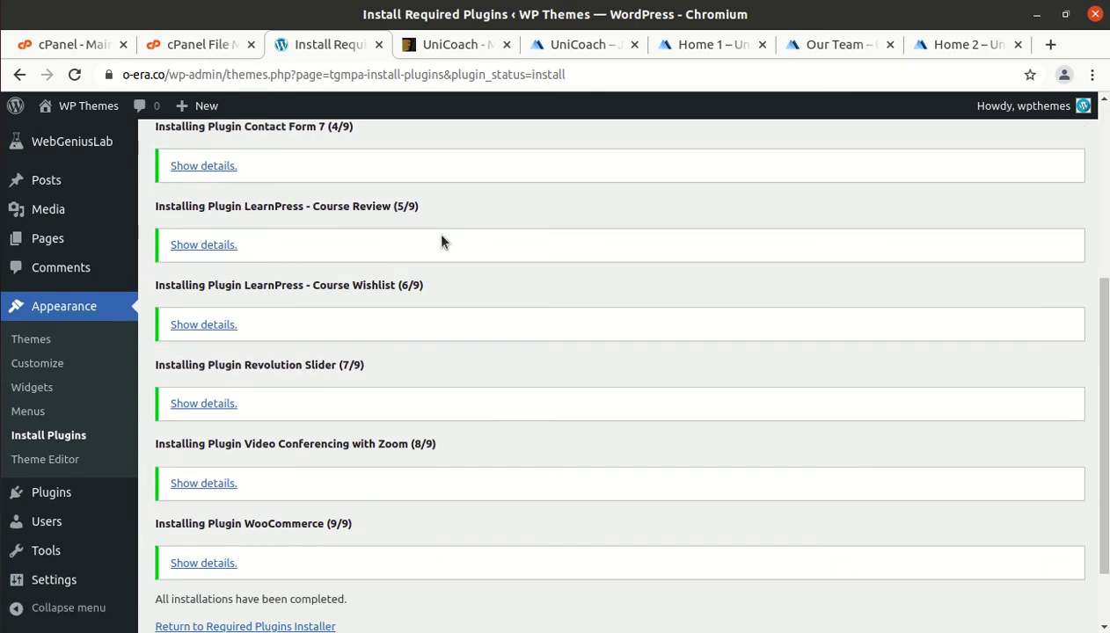
{"action": "scroll", "coordinate": [442, 242], "scroll_direction": "up", "scroll_amount": 5}
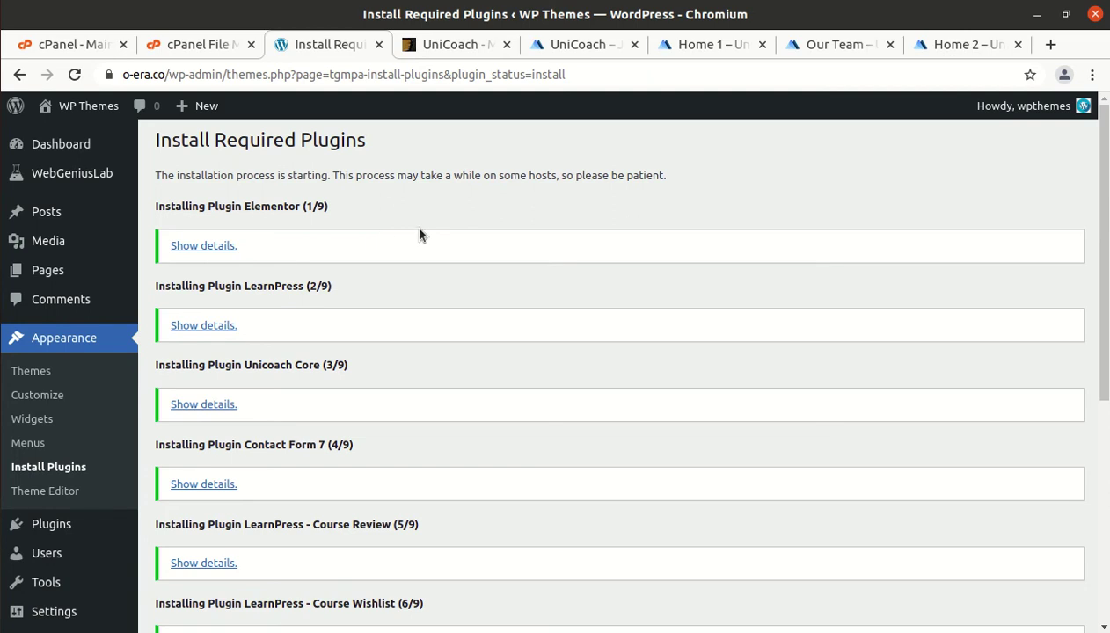
{"action": "scroll", "coordinate": [431, 242], "scroll_direction": "down", "scroll_amount": 3}
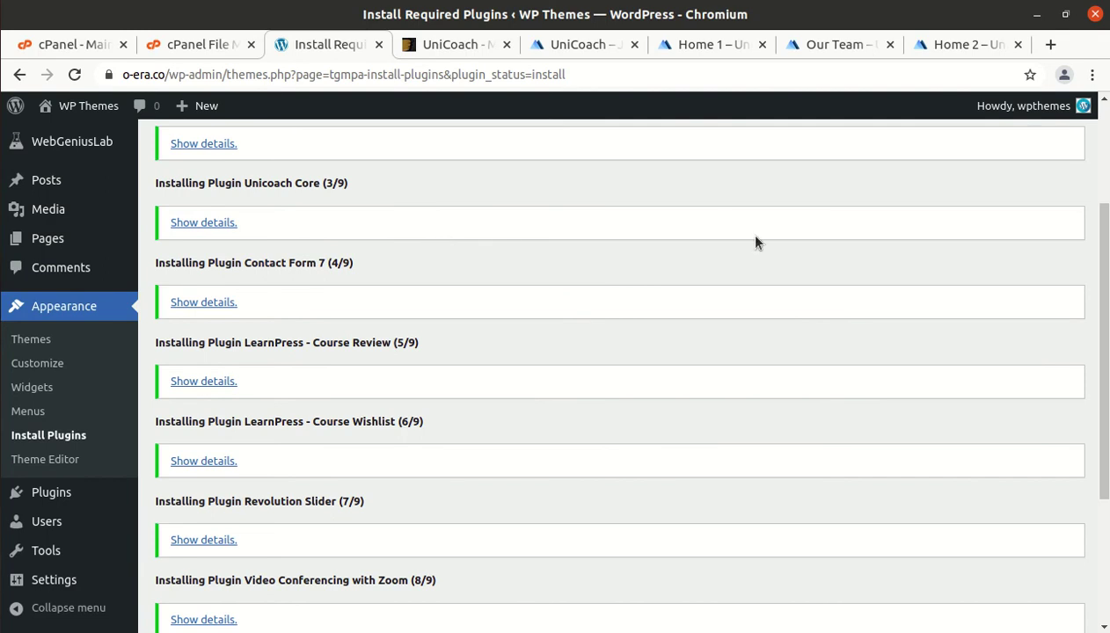
{"action": "scroll", "coordinate": [610, 244], "scroll_direction": "down", "scroll_amount": 3}
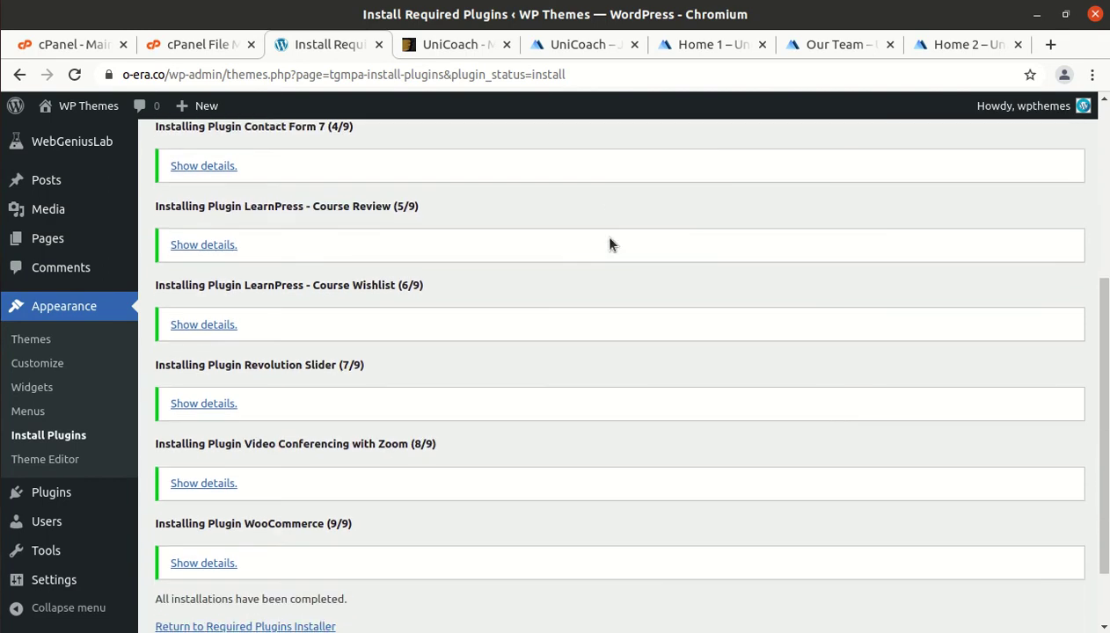
{"action": "scroll", "coordinate": [610, 244], "scroll_direction": "down", "scroll_amount": 2}
{"action": "scroll", "coordinate": [601, 247], "scroll_direction": "up", "scroll_amount": 10}
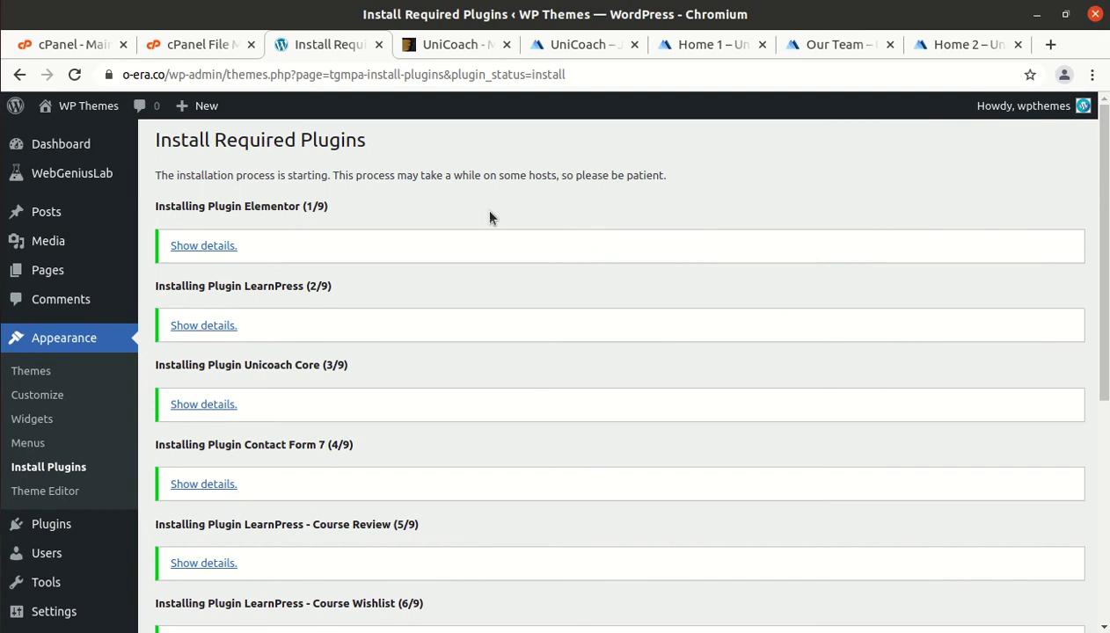
{"action": "scroll", "coordinate": [530, 218], "scroll_direction": "down", "scroll_amount": 8}
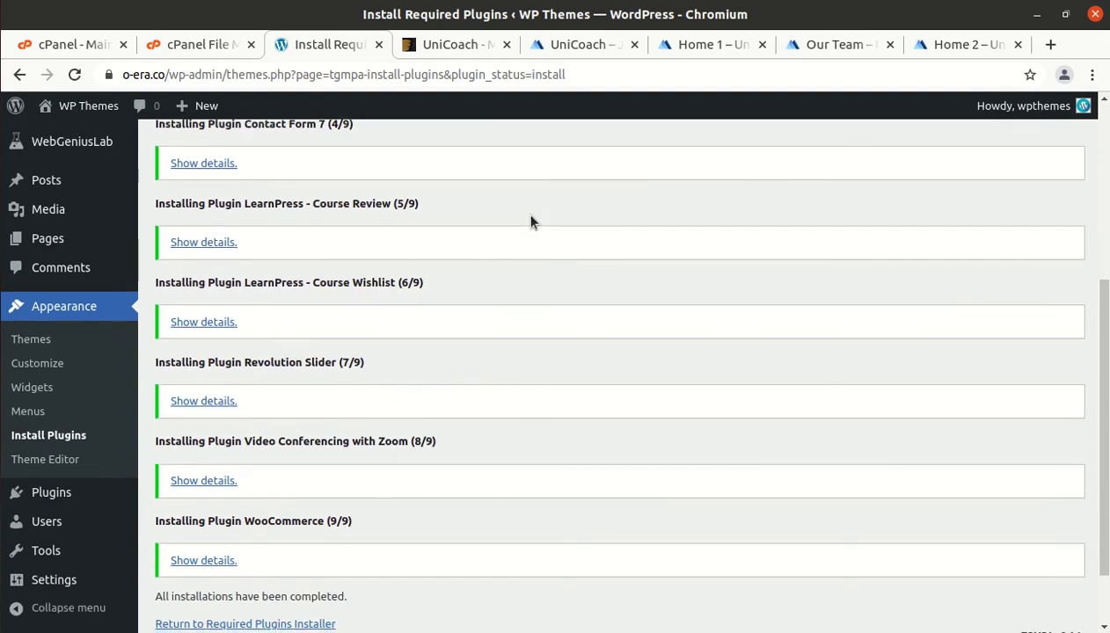
{"action": "scroll", "coordinate": [519, 220], "scroll_direction": "up", "scroll_amount": 8}
{"action": "scroll", "coordinate": [480, 220], "scroll_direction": "down", "scroll_amount": 9}
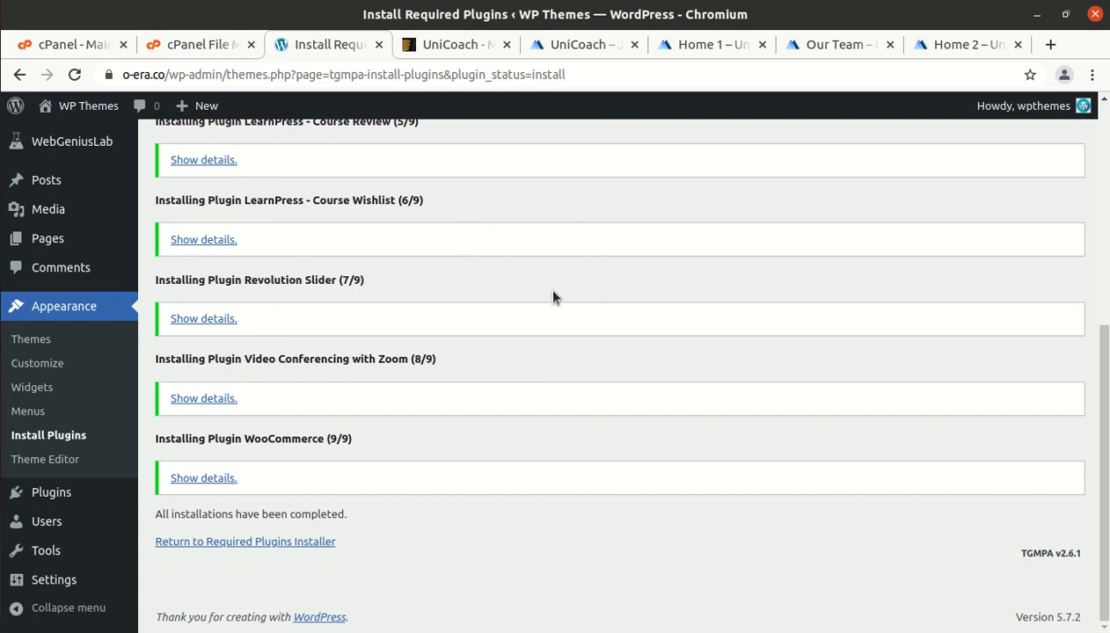
Step: Return to the Required Plugins Installer, bulk-activate all the installed plugins and open the WordPress dashboard
{"action": "left_click", "coordinate": [255, 542]}
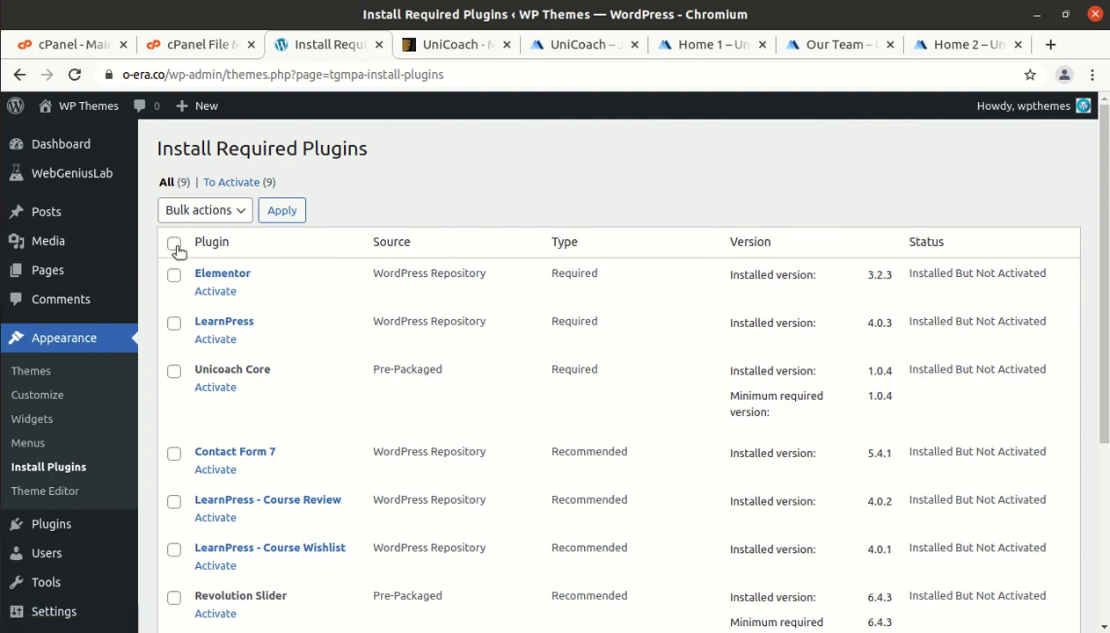
{"action": "left_click", "coordinate": [175, 245]}
{"action": "scroll", "coordinate": [255, 330], "scroll_direction": "down", "scroll_amount": 3}
{"action": "scroll", "coordinate": [255, 325], "scroll_direction": "up", "scroll_amount": 3}
{"action": "left_click", "coordinate": [236, 215]}
{"action": "left_click", "coordinate": [218, 275]}
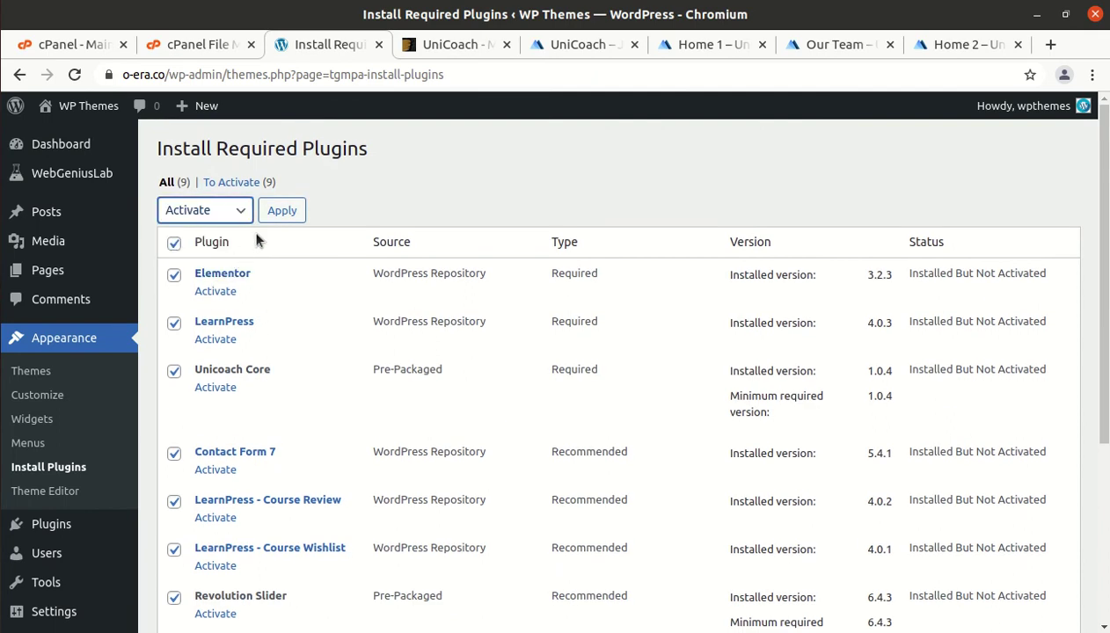
{"action": "left_click", "coordinate": [278, 215]}
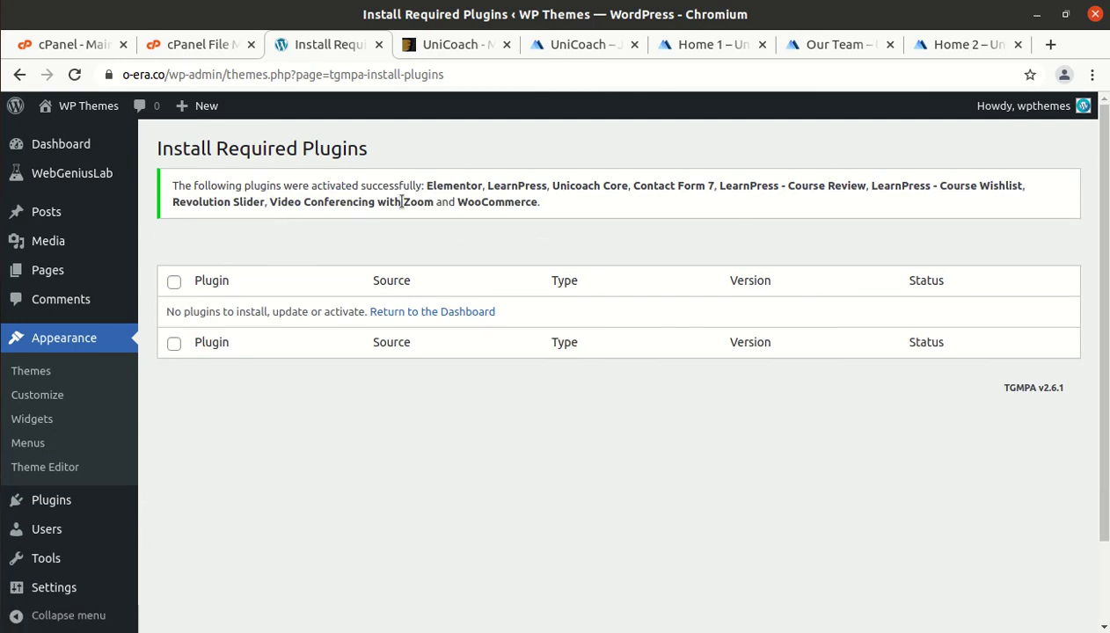
{"action": "left_click", "coordinate": [77, 155]}
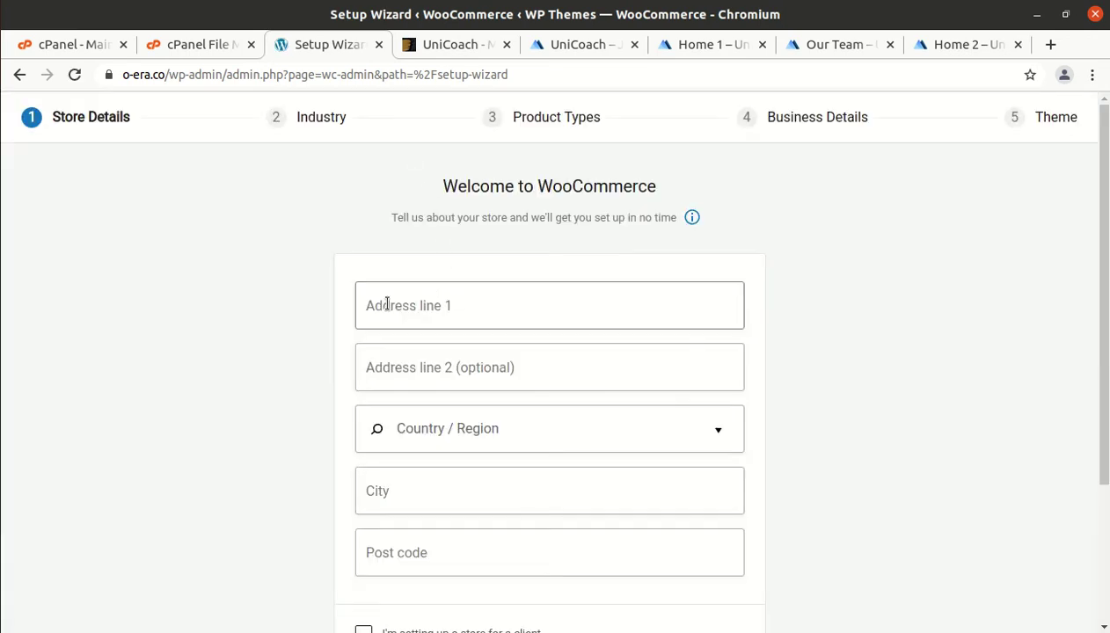
{"action": "scroll", "coordinate": [414, 231], "scroll_direction": "down", "scroll_amount": 1}
{"action": "left_click", "coordinate": [411, 264]}
{"action": "left_click", "coordinate": [397, 327]}
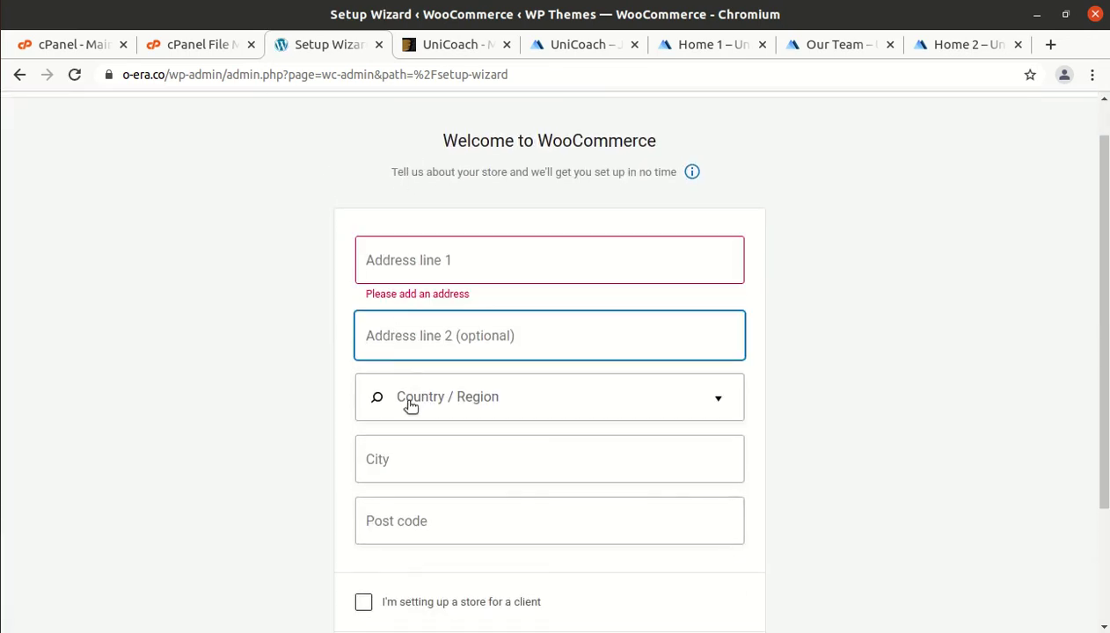
{"action": "left_click", "coordinate": [409, 404]}
{"action": "left_click", "coordinate": [419, 520]}
Step: Skip the WooCommerce store details setup and dismiss the store welcome dialog
{"action": "scroll", "coordinate": [564, 469], "scroll_direction": "down", "scroll_amount": 3}
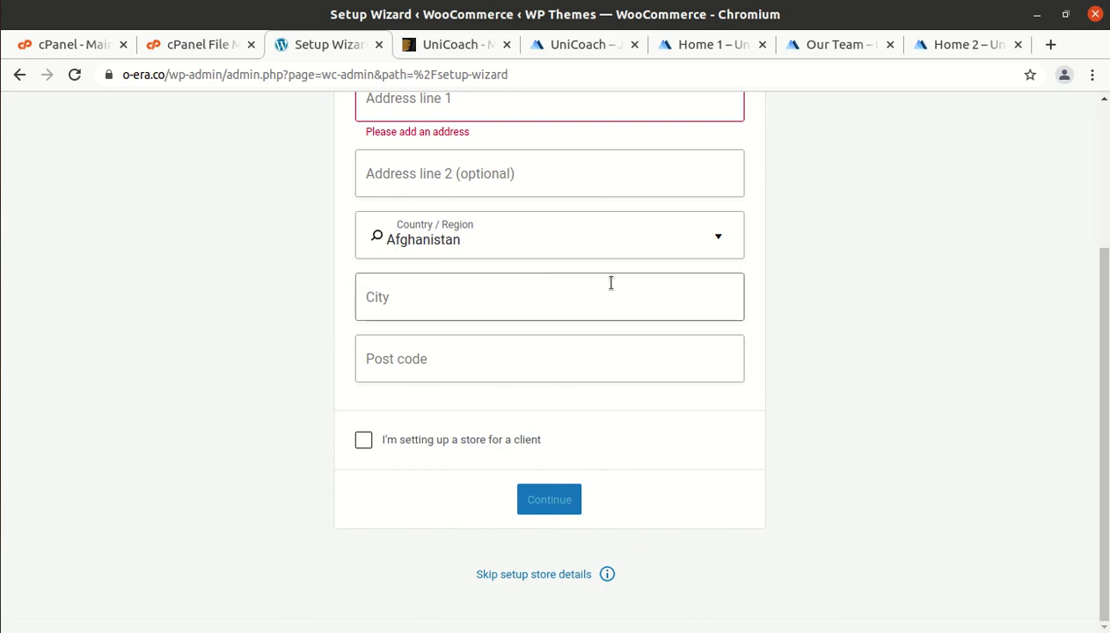
{"action": "left_click", "coordinate": [534, 575]}
{"action": "left_click", "coordinate": [629, 402]}
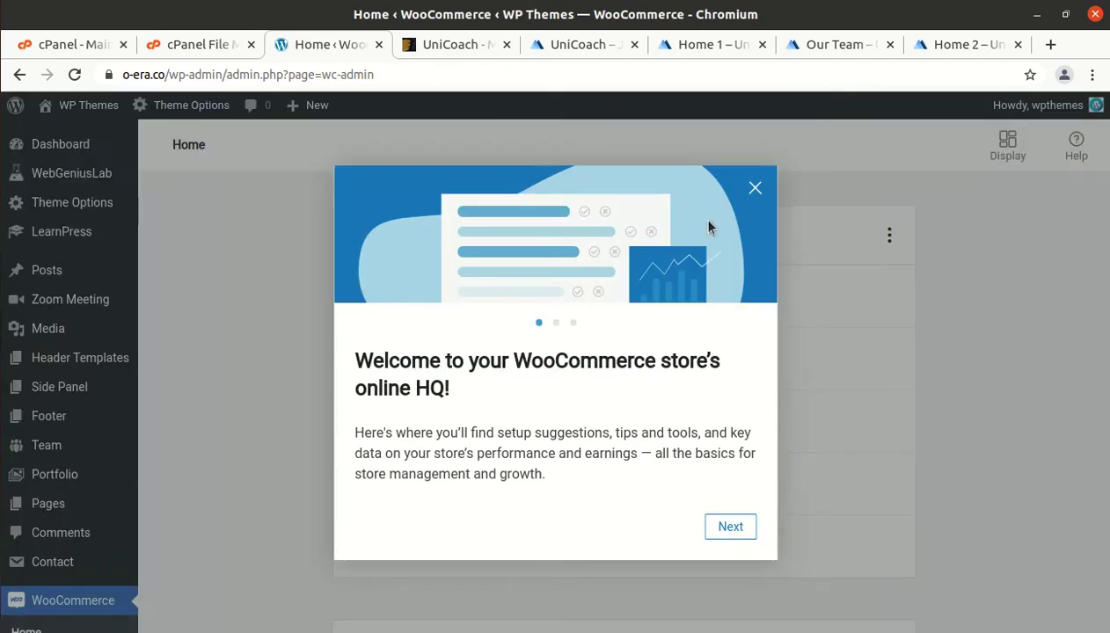
{"action": "left_click", "coordinate": [754, 187]}
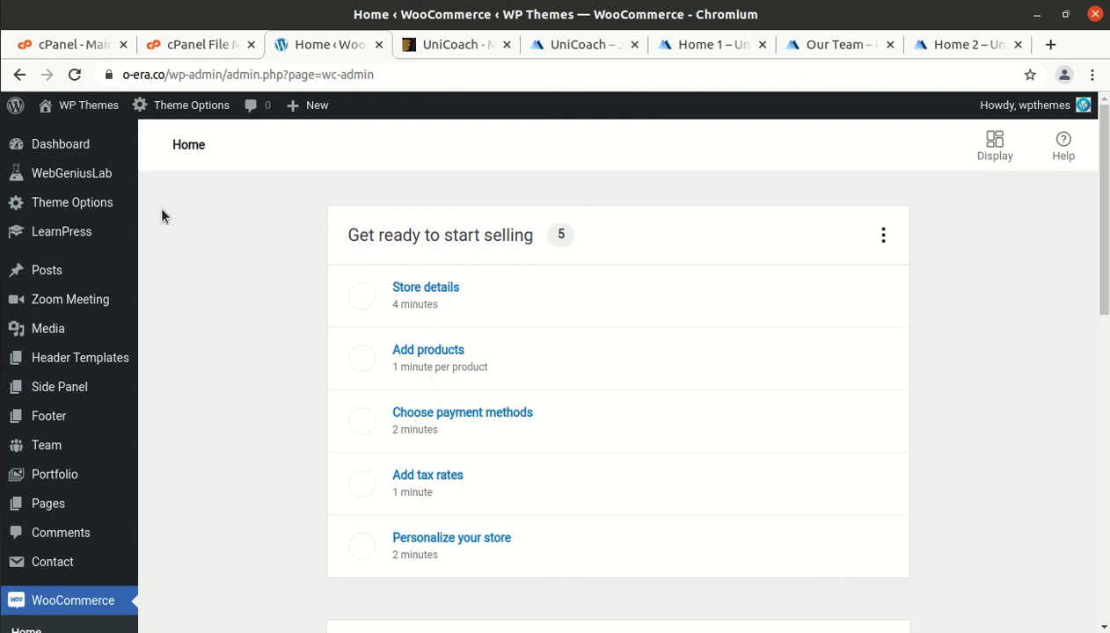
Step: Open the site's front end in a new browser tab and examine its home page
{"action": "mouse_move", "coordinate": [88, 105]}
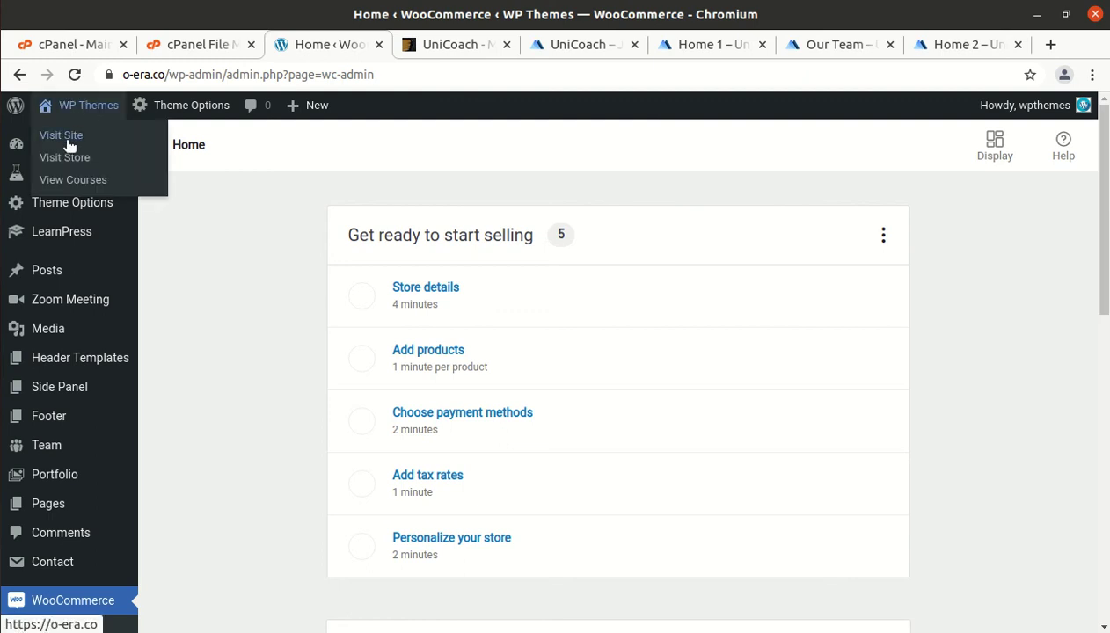
{"action": "middle_click", "coordinate": [69, 139]}
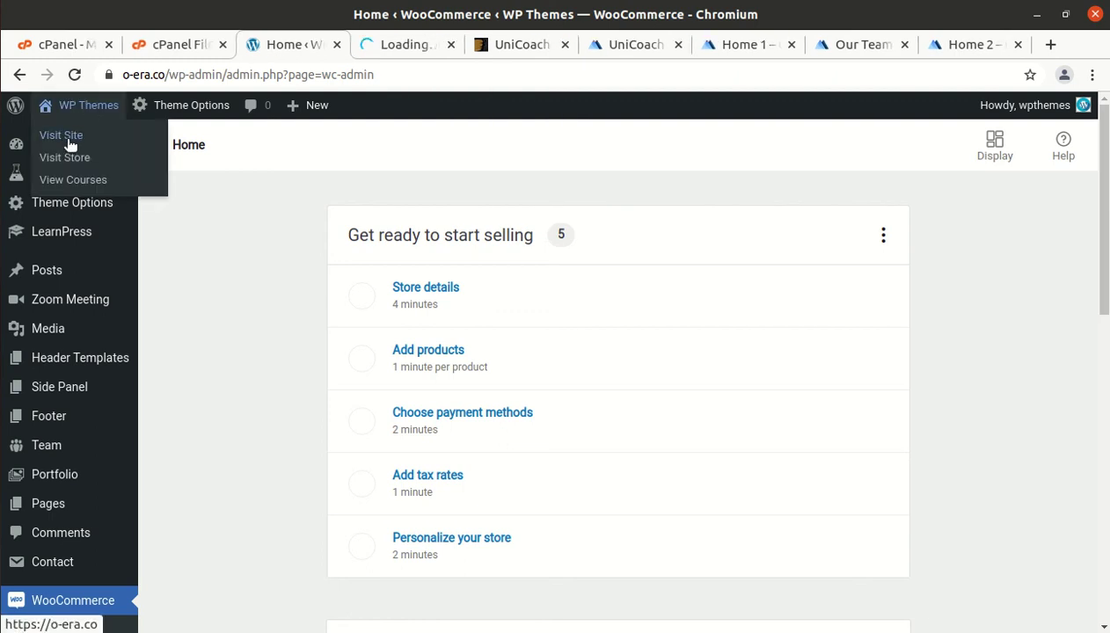
{"action": "left_click", "coordinate": [405, 44]}
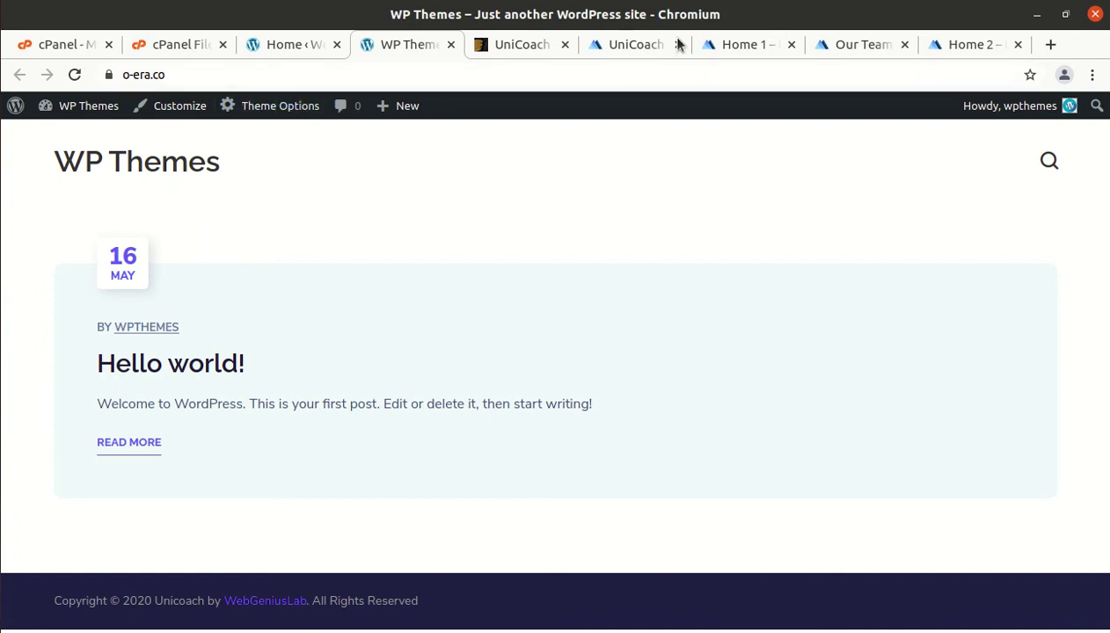
Step: Browse the homepage variants on the UniCoach demo site, including Home Main, Home Life Coach and Home Health Coach
{"action": "left_click", "coordinate": [633, 44]}
{"action": "scroll", "coordinate": [514, 284], "scroll_direction": "down", "scroll_amount": 2}
{"action": "scroll", "coordinate": [352, 414], "scroll_direction": "down", "scroll_amount": 2}
{"action": "scroll", "coordinate": [887, 319], "scroll_direction": "down", "scroll_amount": 4}
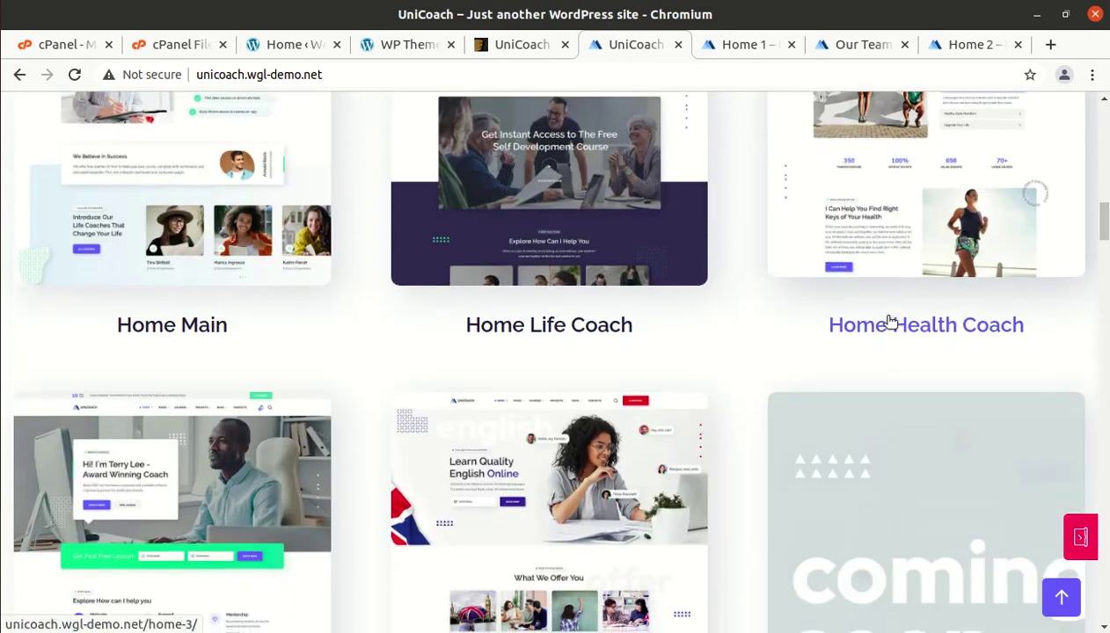
{"action": "scroll", "coordinate": [888, 321], "scroll_direction": "down", "scroll_amount": 2}
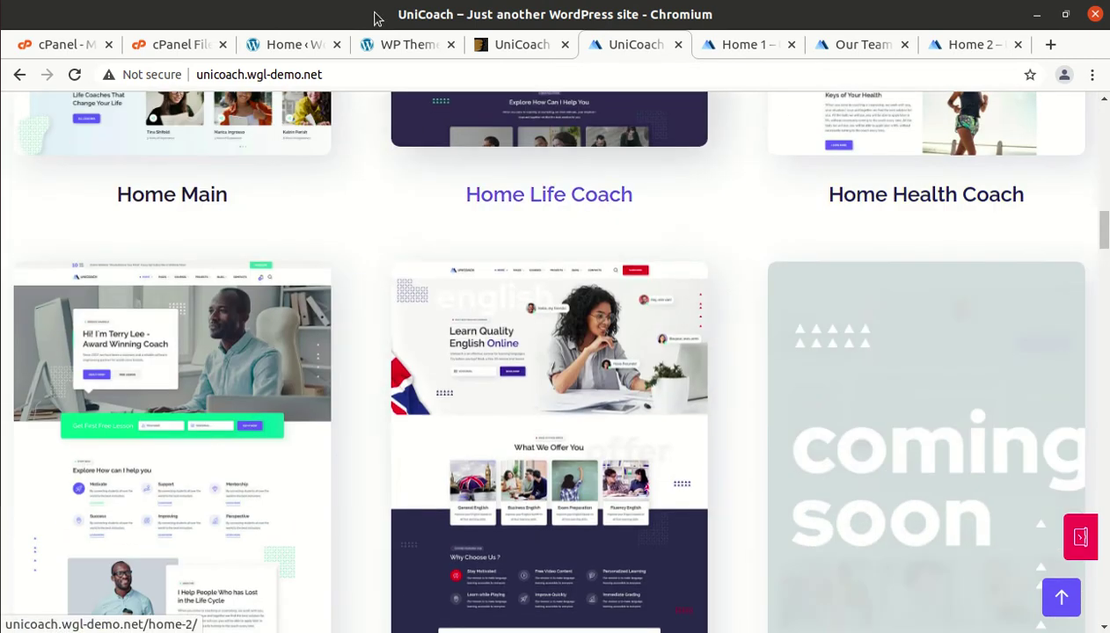
Step: Return to the WordPress admin, look over the sections added by the theme and open the Demo Importer
{"action": "left_click", "coordinate": [295, 50]}
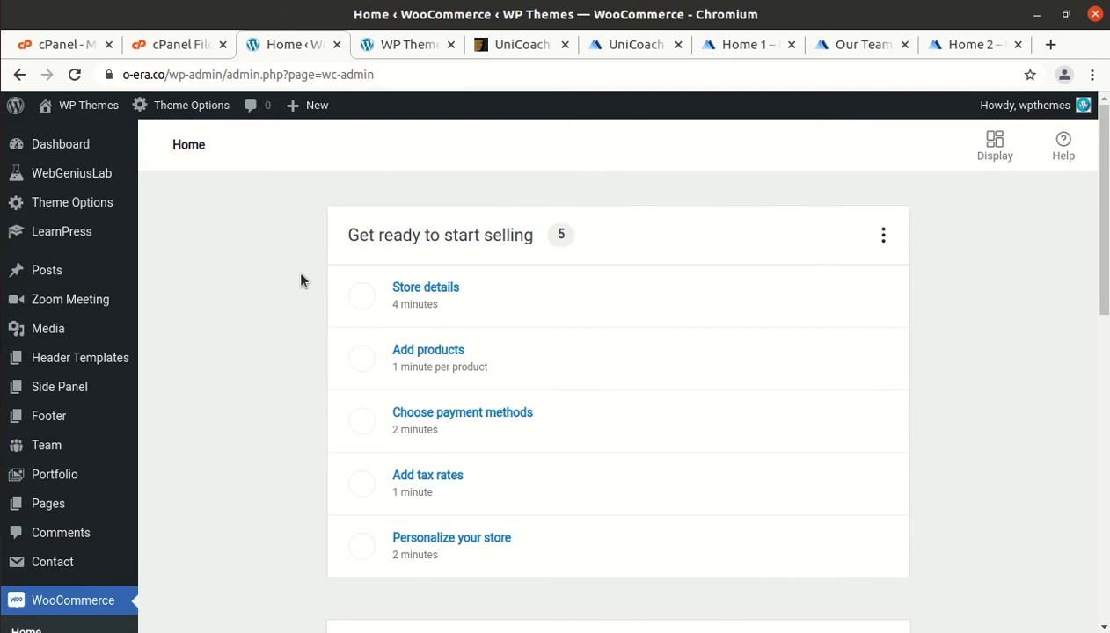
{"action": "mouse_move", "coordinate": [88, 205]}
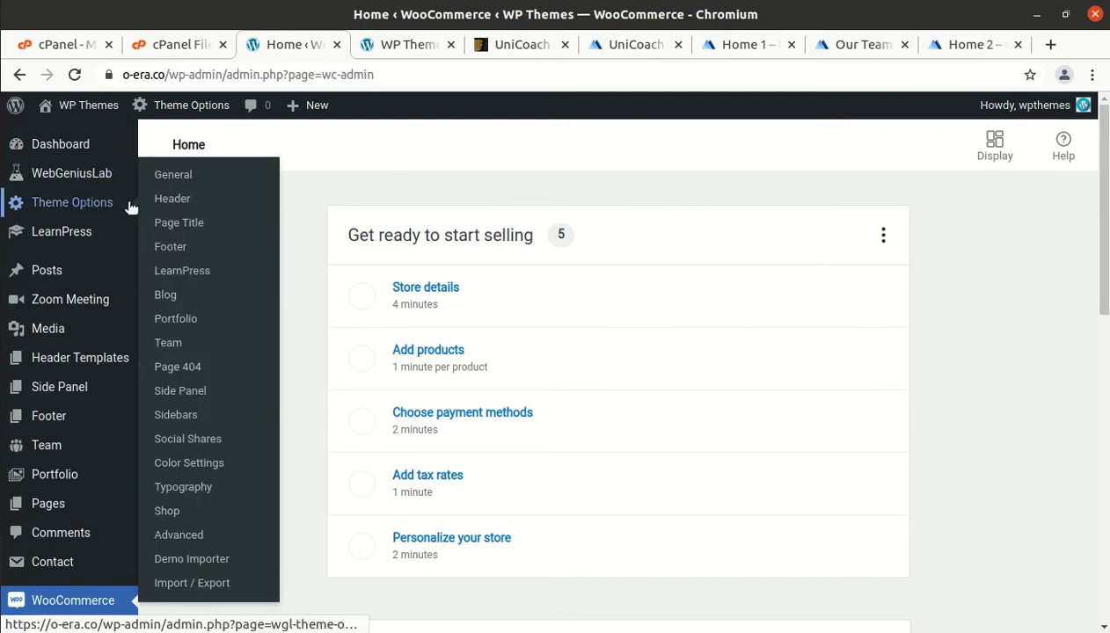
{"action": "mouse_move", "coordinate": [69, 246]}
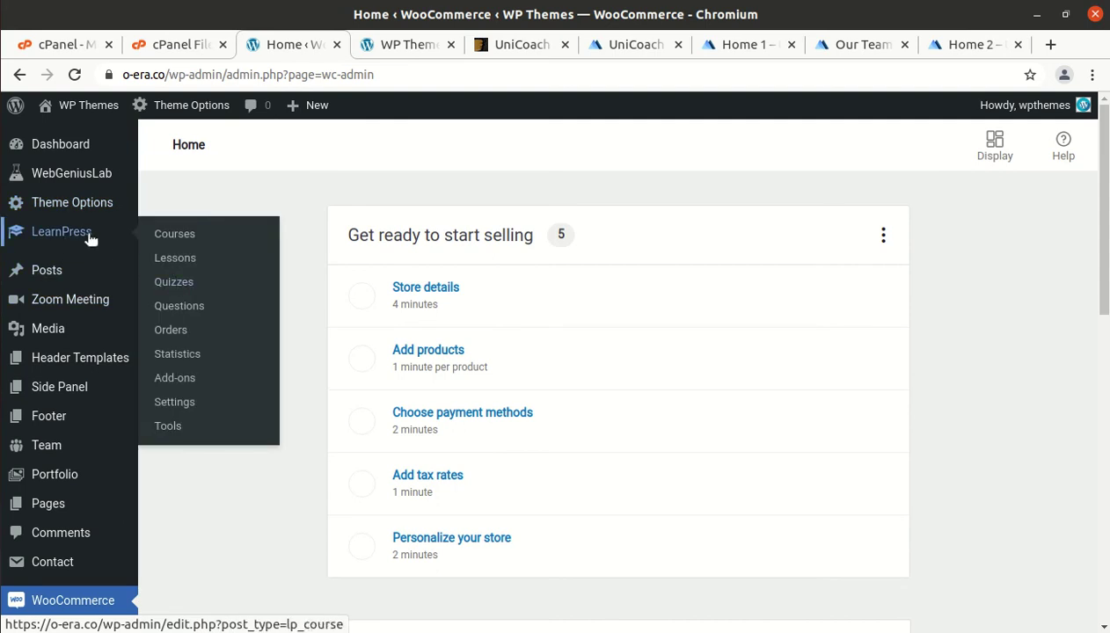
{"action": "scroll", "coordinate": [88, 299], "scroll_direction": "down", "scroll_amount": 5}
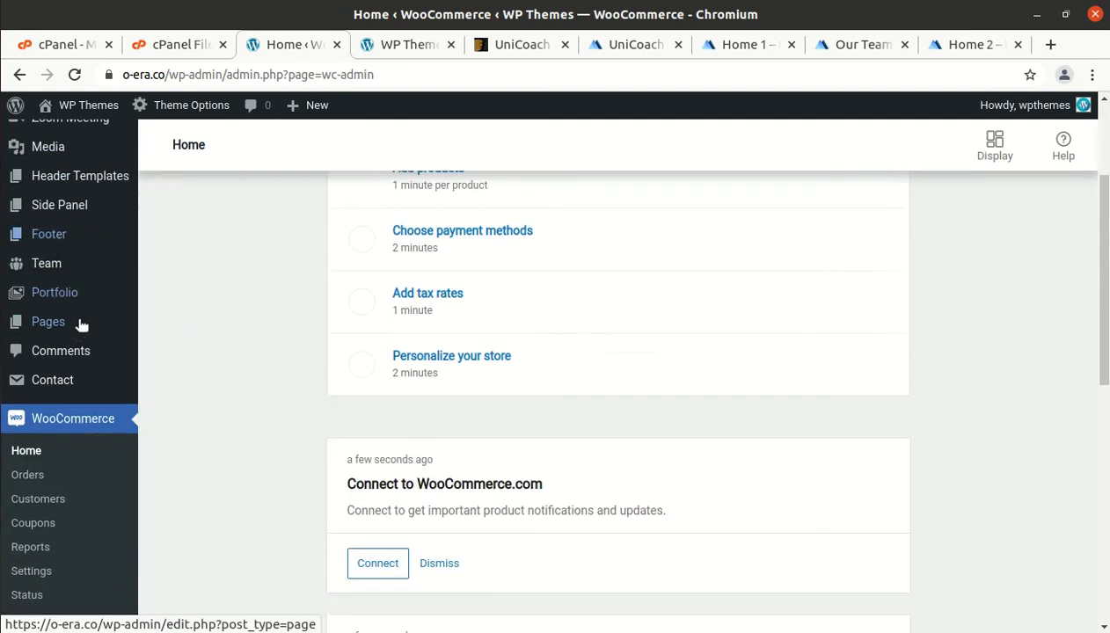
{"action": "scroll", "coordinate": [80, 334], "scroll_direction": "up", "scroll_amount": 5}
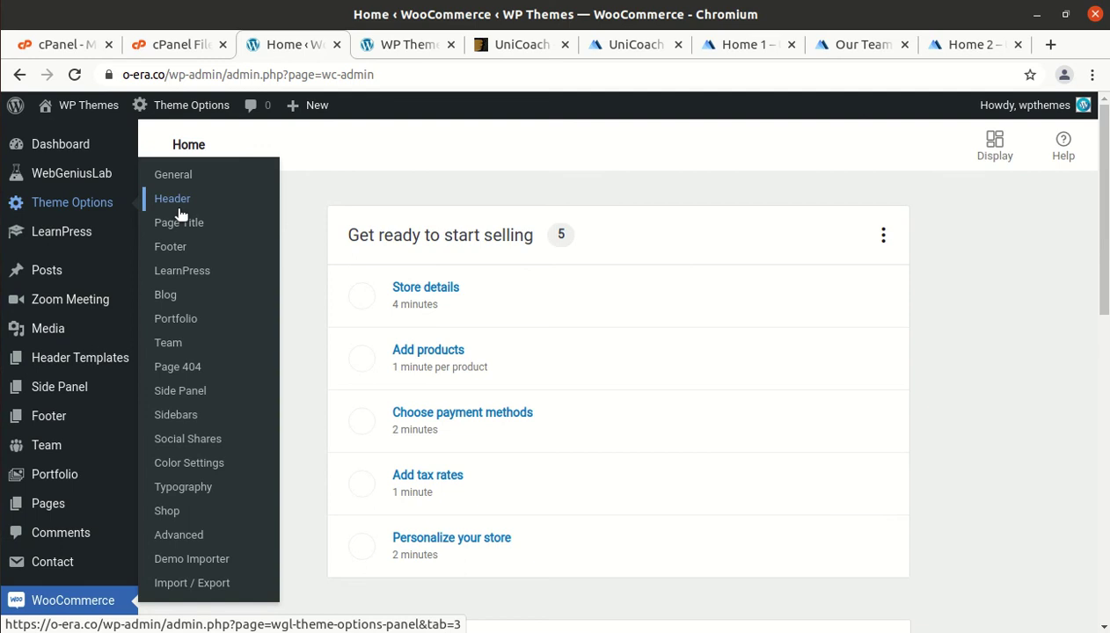
{"action": "left_click", "coordinate": [192, 559]}
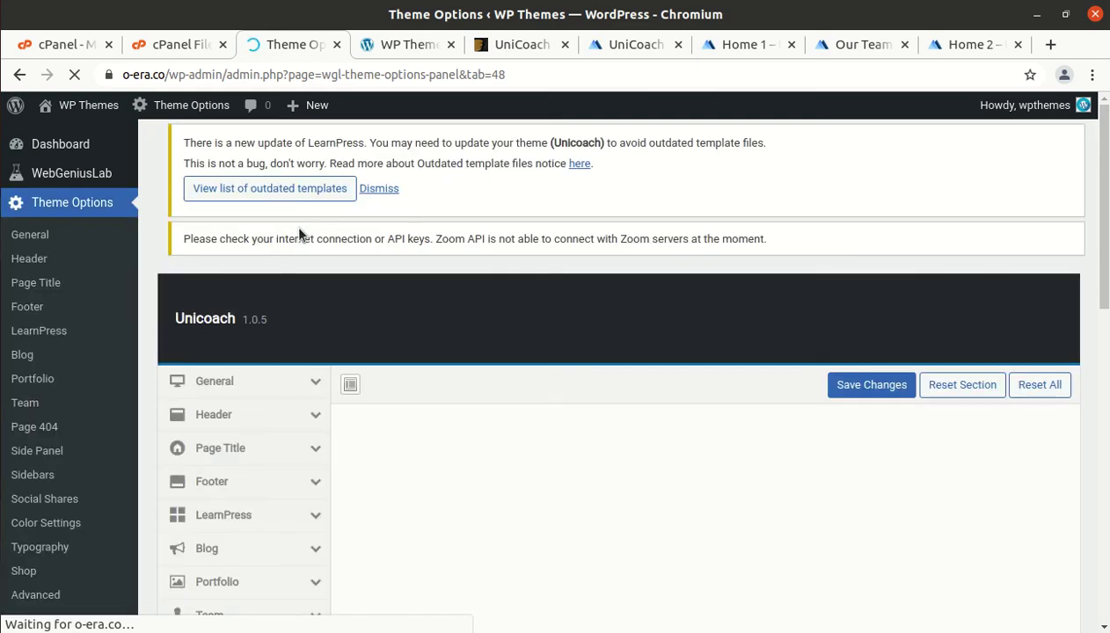
Step: Try to import the theme's demo content with the Demo Importer and close the resulting alert
{"action": "scroll", "coordinate": [440, 299], "scroll_direction": "down", "scroll_amount": 5}
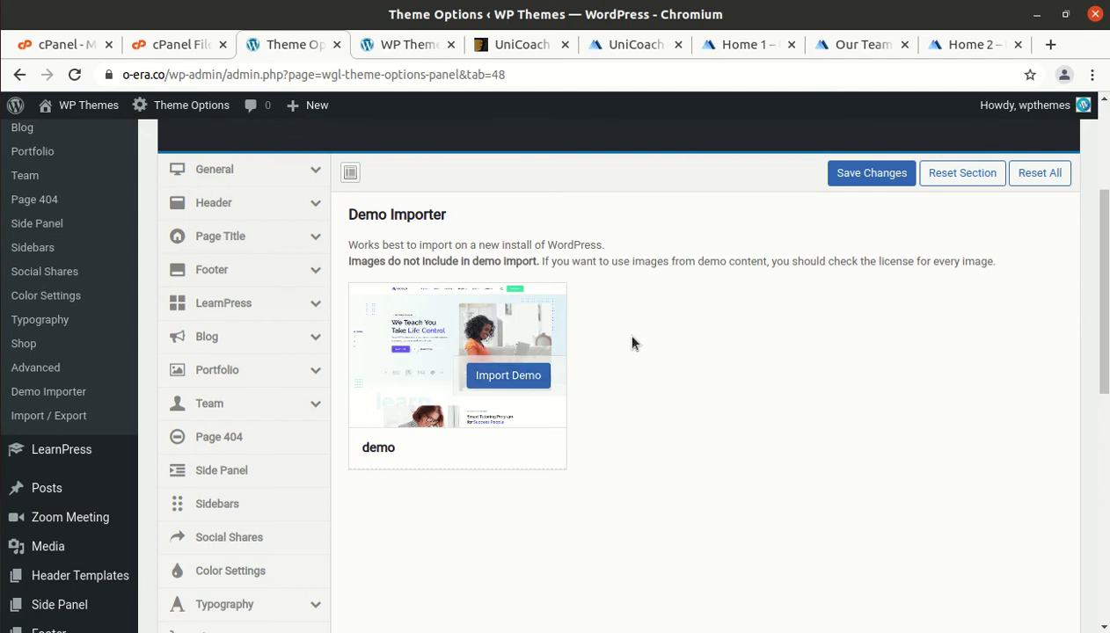
{"action": "scroll", "coordinate": [631, 343], "scroll_direction": "down", "scroll_amount": 5}
{"action": "scroll", "coordinate": [631, 343], "scroll_direction": "up", "scroll_amount": 2}
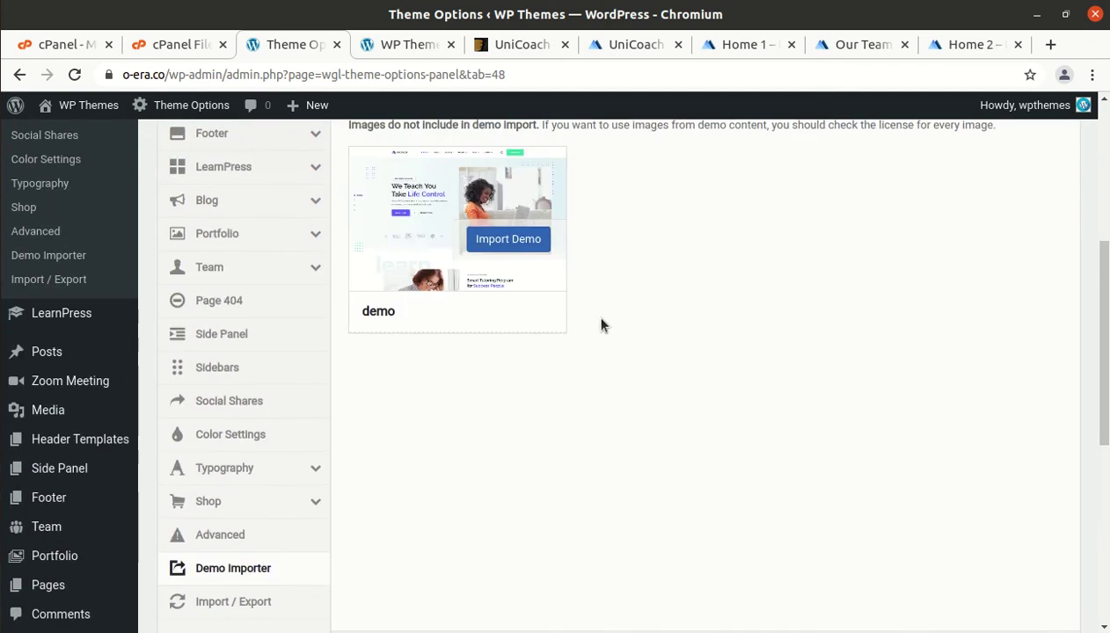
{"action": "left_click", "coordinate": [508, 239]}
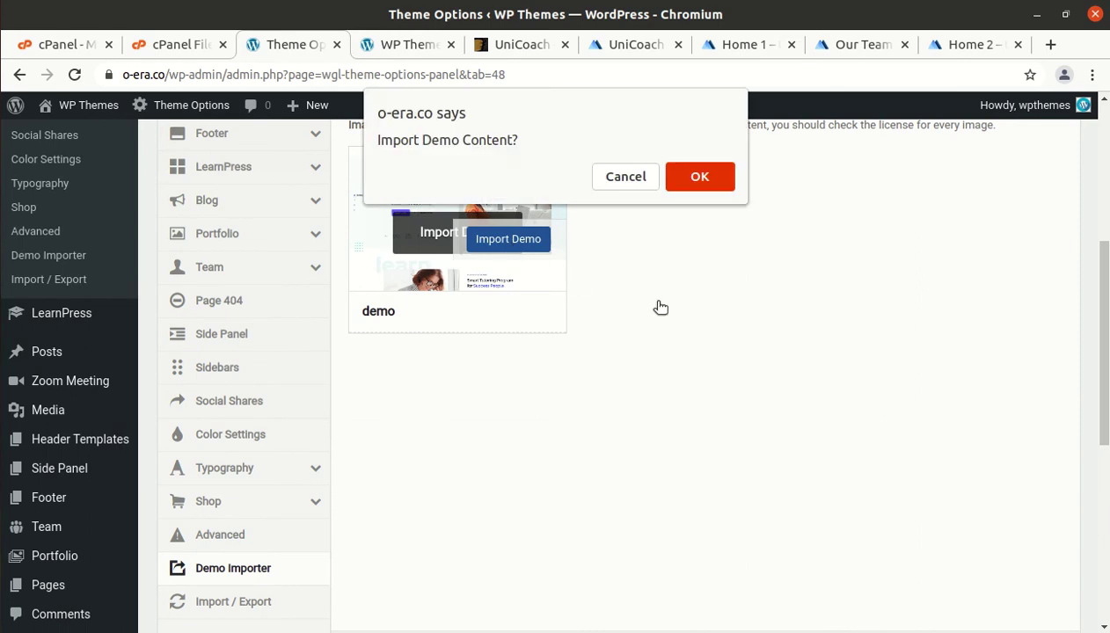
{"action": "left_click", "coordinate": [688, 177]}
{"action": "scroll", "coordinate": [626, 358], "scroll_direction": "up", "scroll_amount": 3}
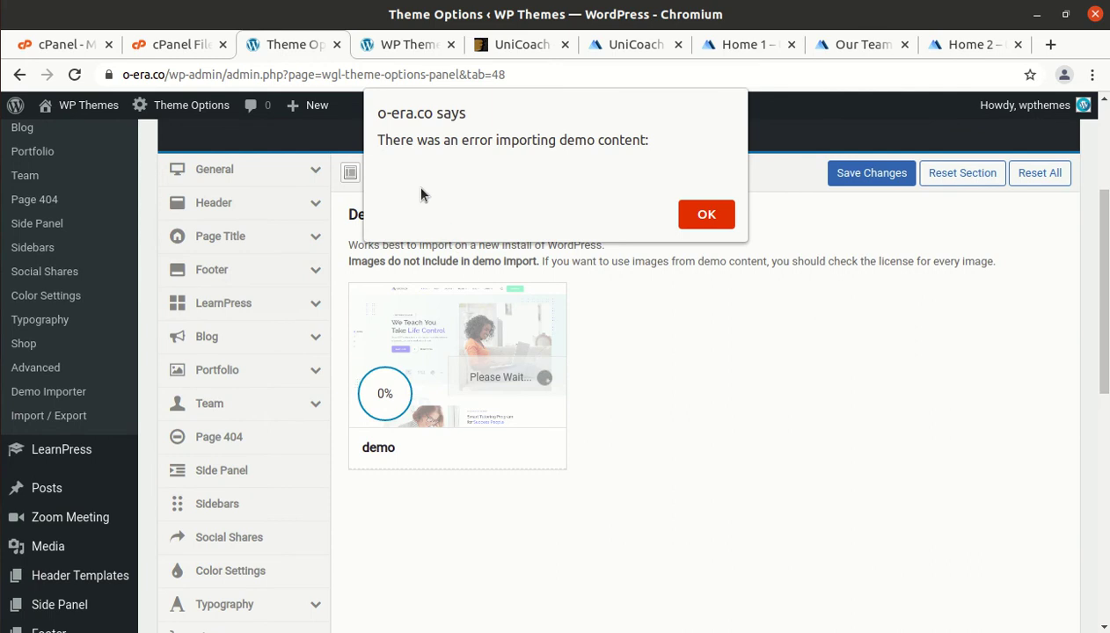
{"action": "left_click", "coordinate": [706, 218]}
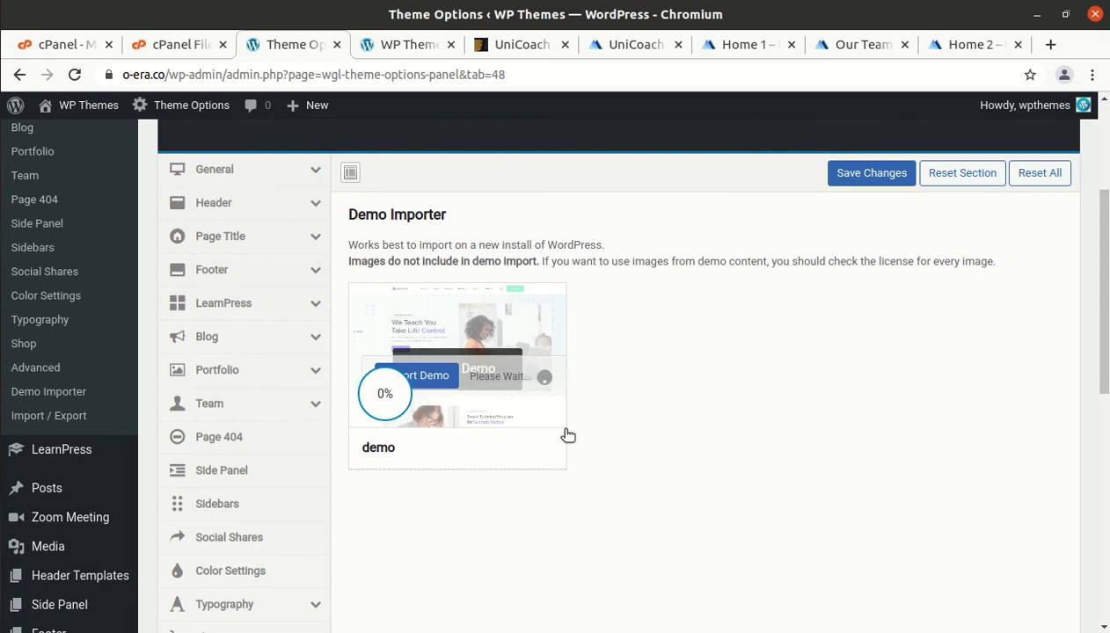
Step: Check the demo import's progress, glance at the UniCoach demo homepages and review the notices on the Theme Options page
{"action": "scroll", "coordinate": [750, 393], "scroll_direction": "down", "scroll_amount": 1}
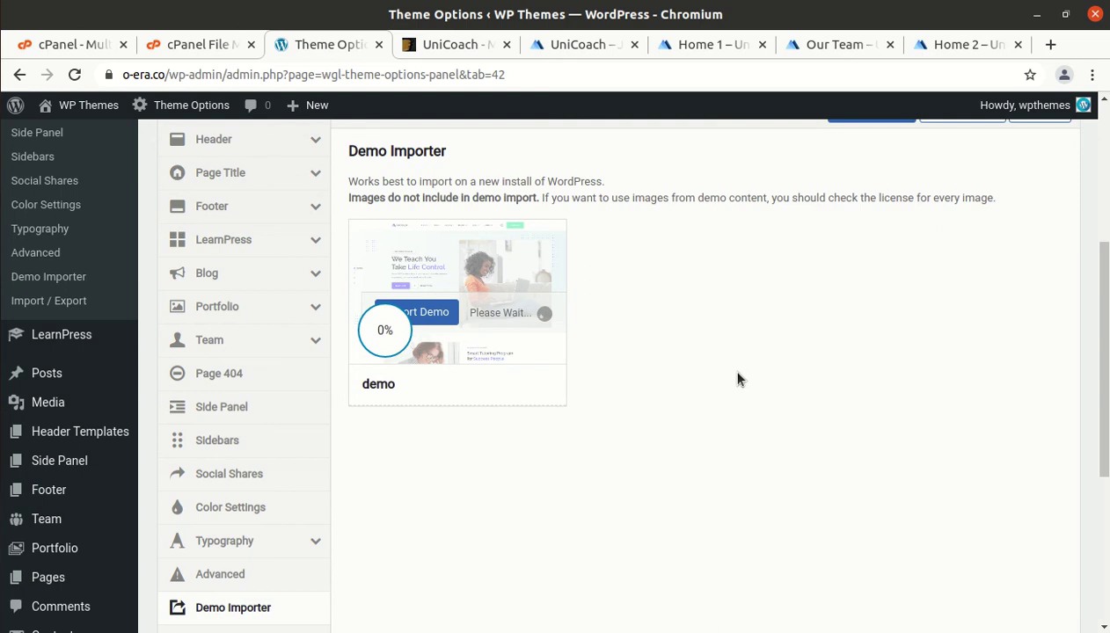
{"action": "left_click", "coordinate": [582, 43]}
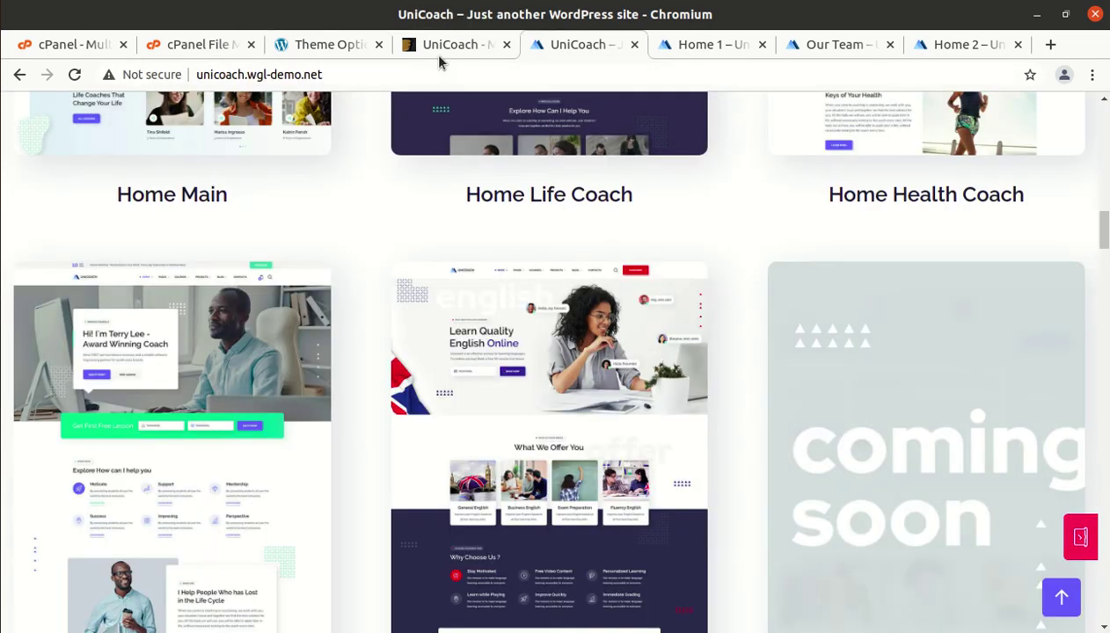
{"action": "left_click", "coordinate": [342, 45]}
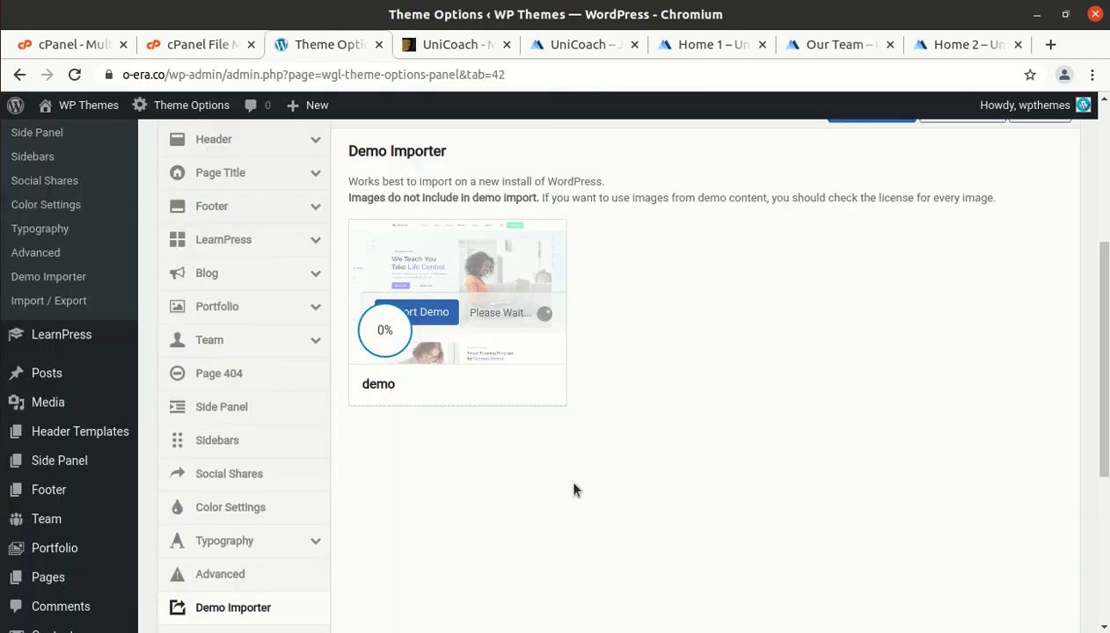
{"action": "scroll", "coordinate": [743, 576], "scroll_direction": "up", "scroll_amount": 5}
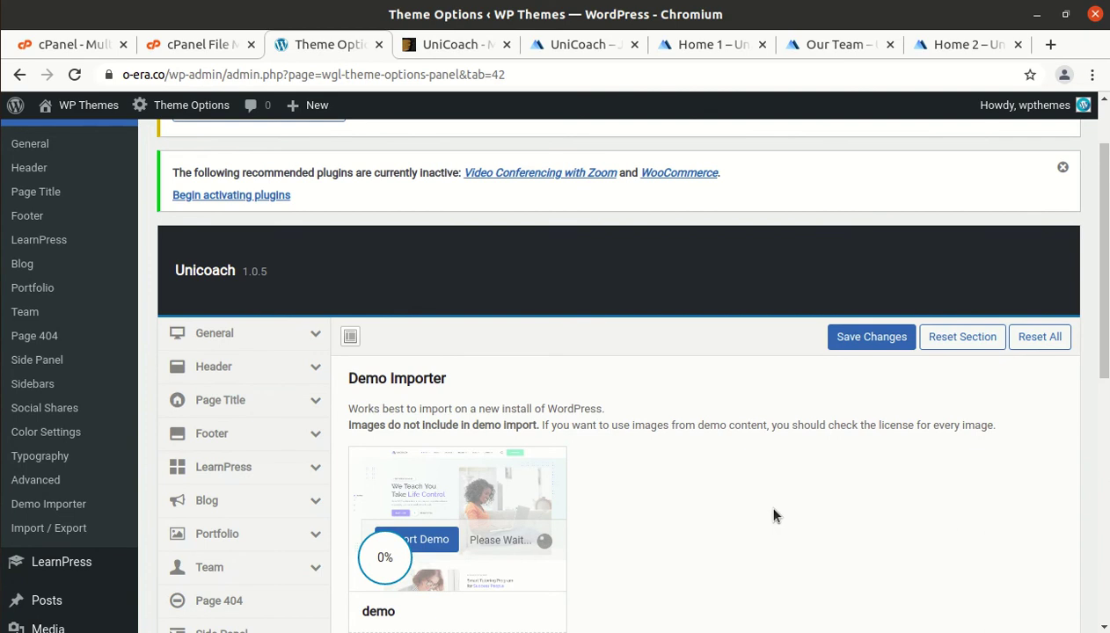
{"action": "scroll", "coordinate": [616, 440], "scroll_direction": "up", "scroll_amount": 2}
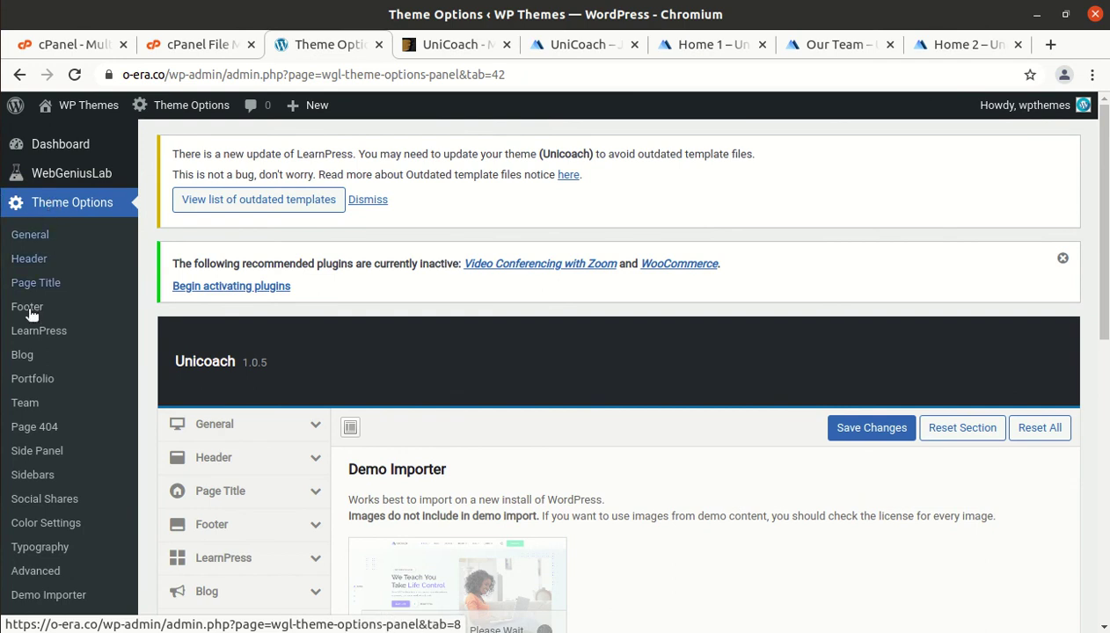
{"action": "scroll", "coordinate": [123, 532], "scroll_direction": "down", "scroll_amount": 3}
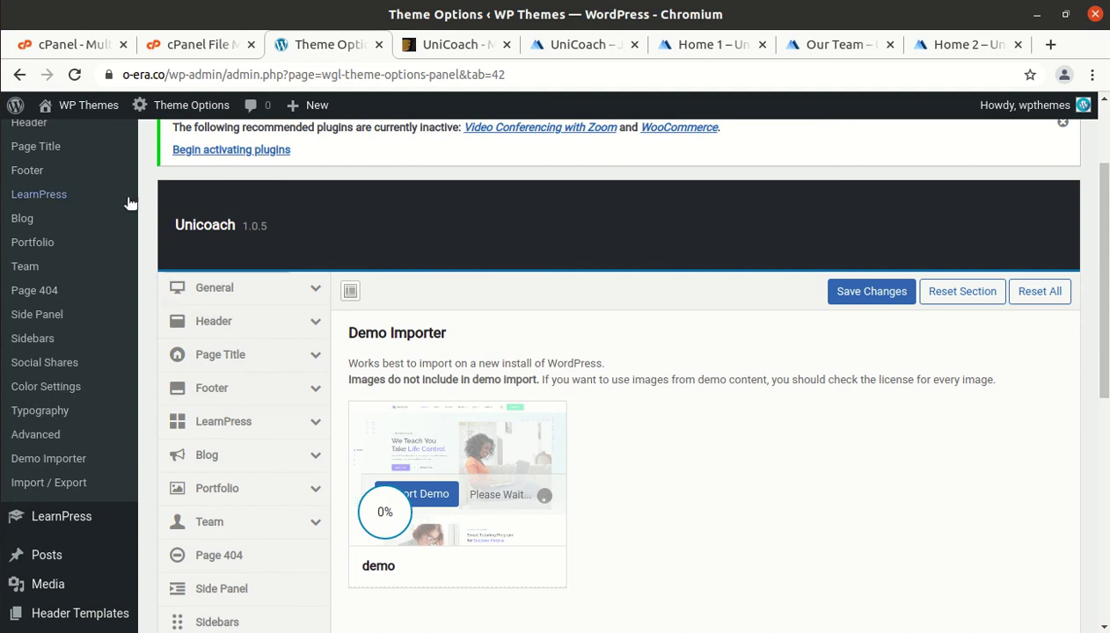
Step: Switch to Firefox to check the demo import progress on the second site, and return to Chromium
{"action": "left_click", "coordinate": [1, 104]}
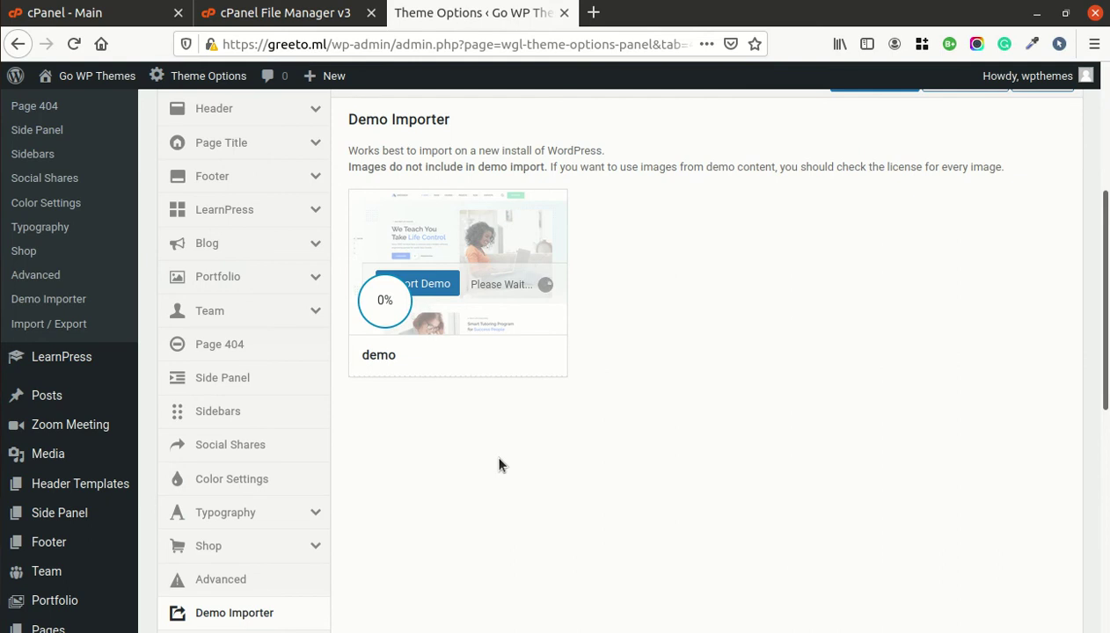
{"action": "scroll", "coordinate": [479, 453], "scroll_direction": "up", "scroll_amount": 5}
{"action": "scroll", "coordinate": [478, 492], "scroll_direction": "down", "scroll_amount": 2}
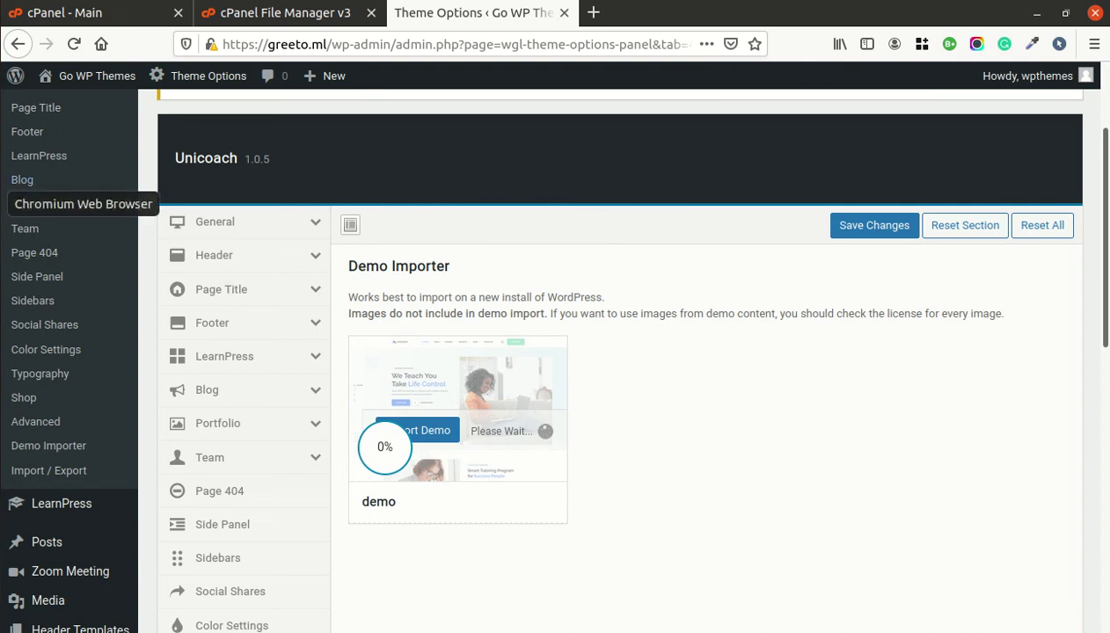
{"action": "left_click", "coordinate": [3, 203]}
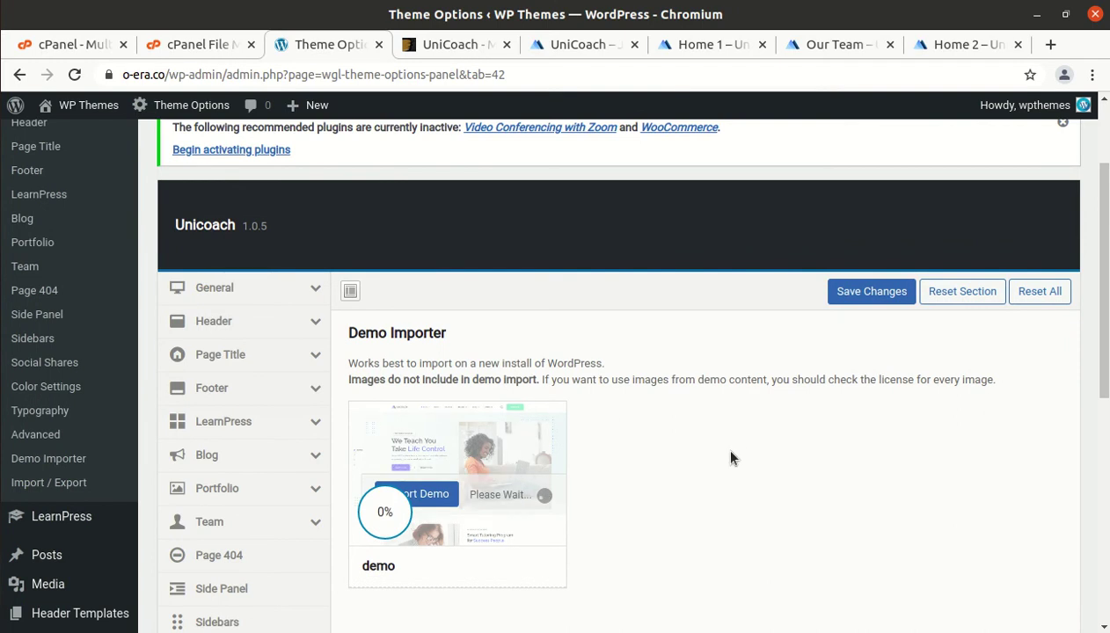
Step: Open the General theme options and examine the minified files, preloader and search style settings
{"action": "scroll", "coordinate": [176, 317], "scroll_direction": "up", "scroll_amount": 3}
{"action": "left_click", "coordinate": [33, 240]}
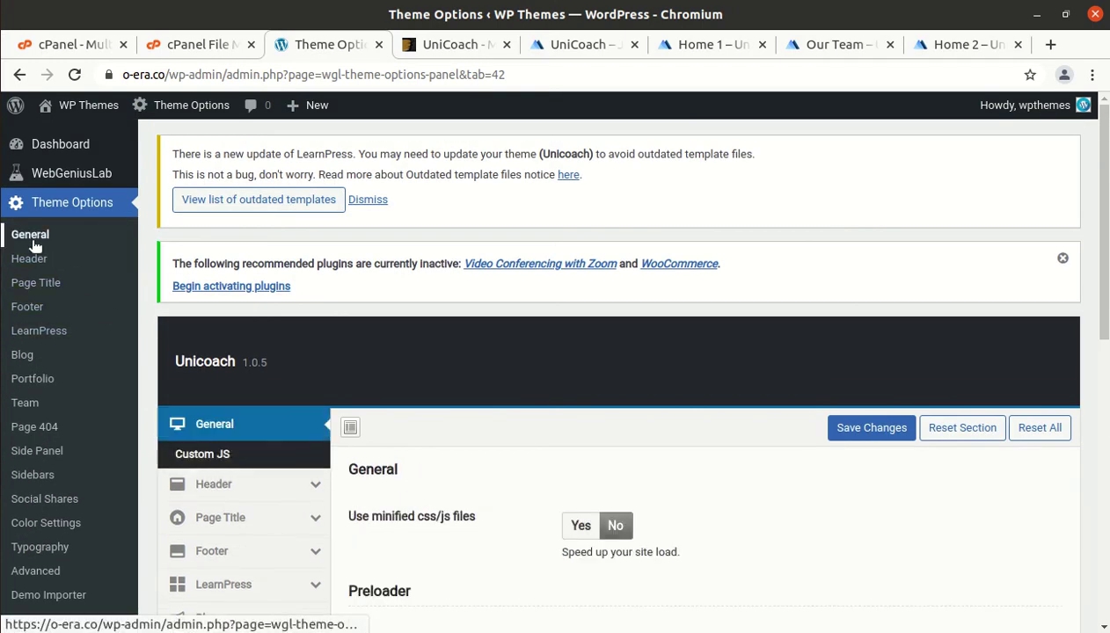
{"action": "scroll", "coordinate": [631, 427], "scroll_direction": "down", "scroll_amount": 5}
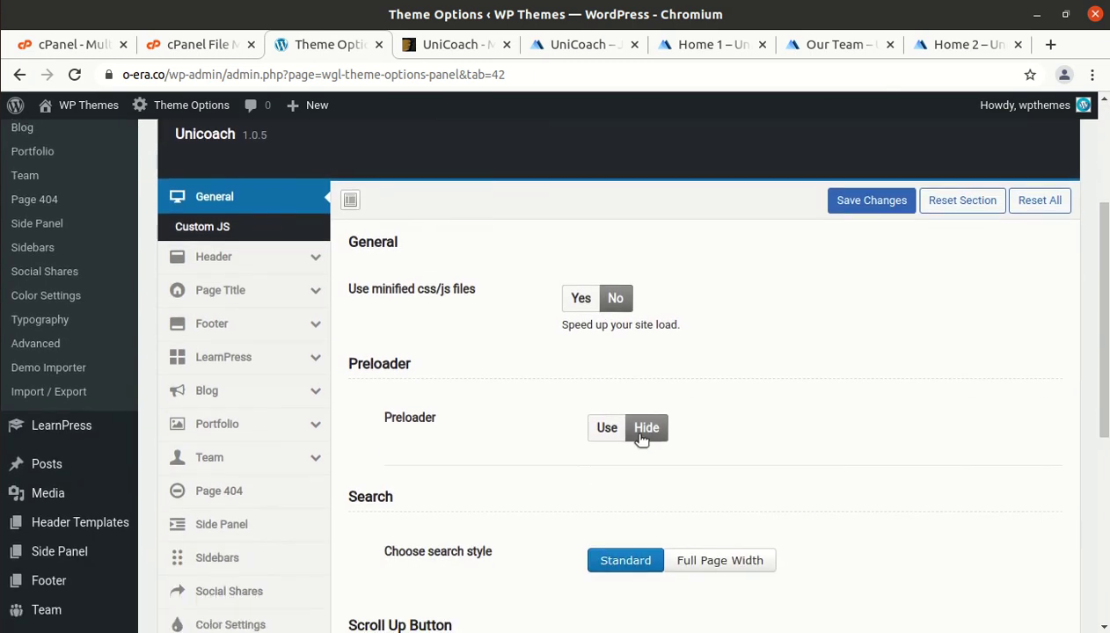
Step: Open the live site from the Theme Options page in a separate tab to check its current layout
{"action": "mouse_move", "coordinate": [78, 117]}
{"action": "middle_click", "coordinate": [53, 134]}
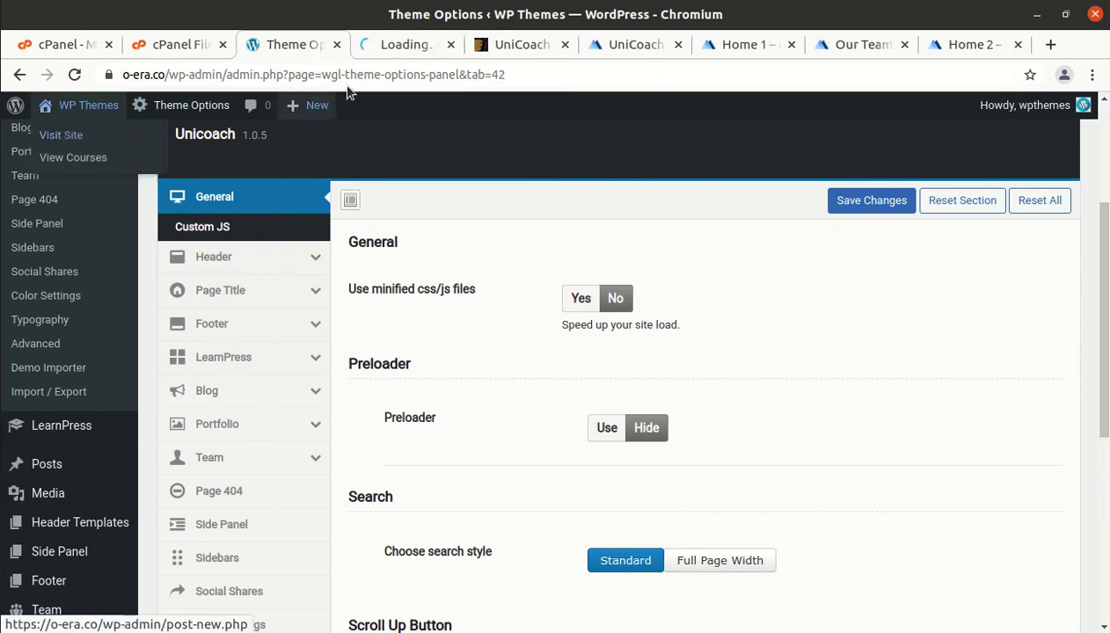
{"action": "left_click", "coordinate": [404, 49]}
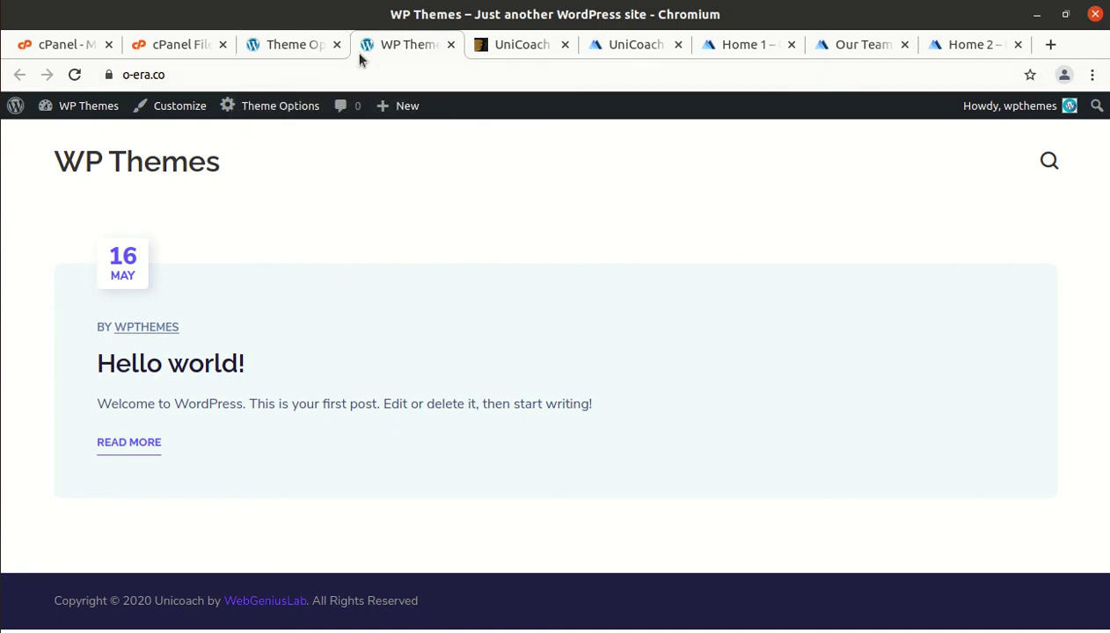
Step: Return to the theme options and open the Header Builder settings
{"action": "left_click", "coordinate": [285, 50]}
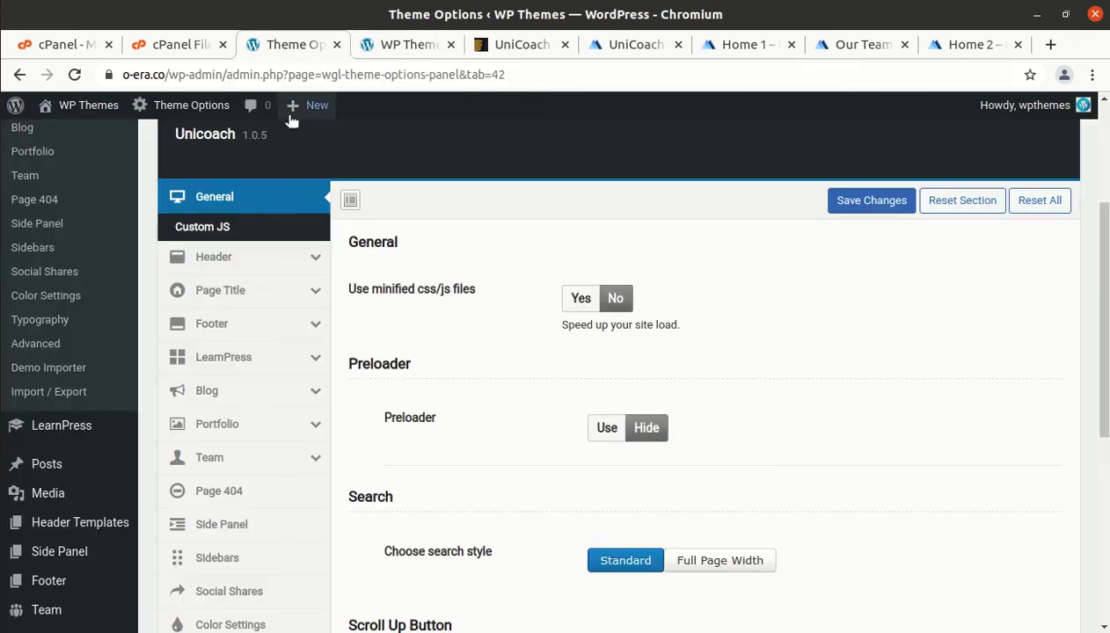
{"action": "left_click", "coordinate": [254, 262]}
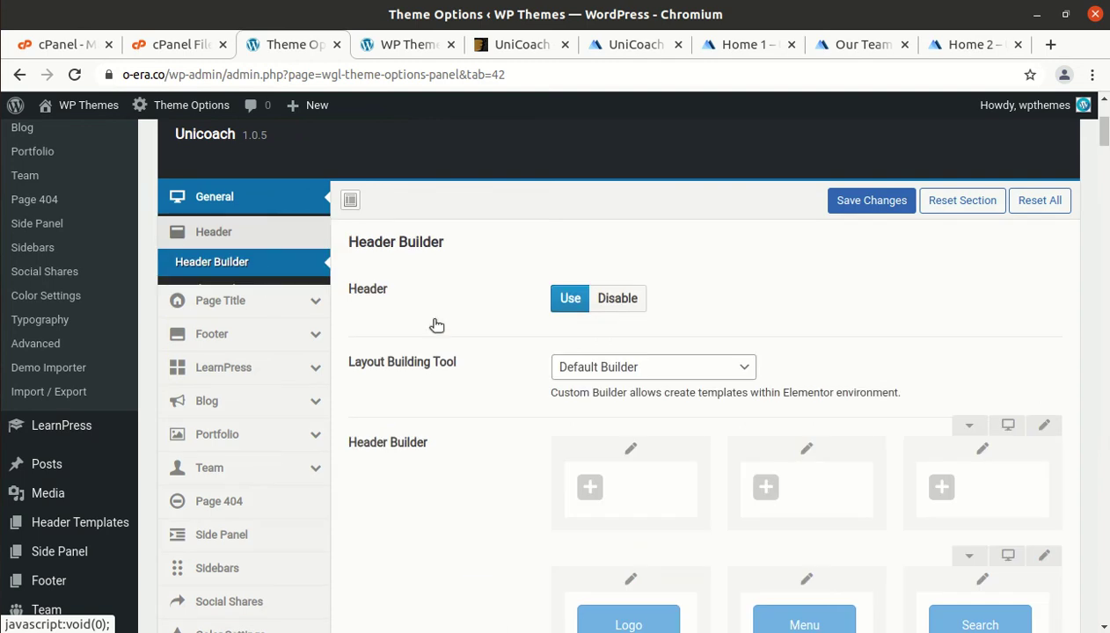
Step: Examine the Header Builder layout rows and the header settings for shadow, over content, lavalamp marker and sub menu background
{"action": "scroll", "coordinate": [532, 378], "scroll_direction": "down", "scroll_amount": 3}
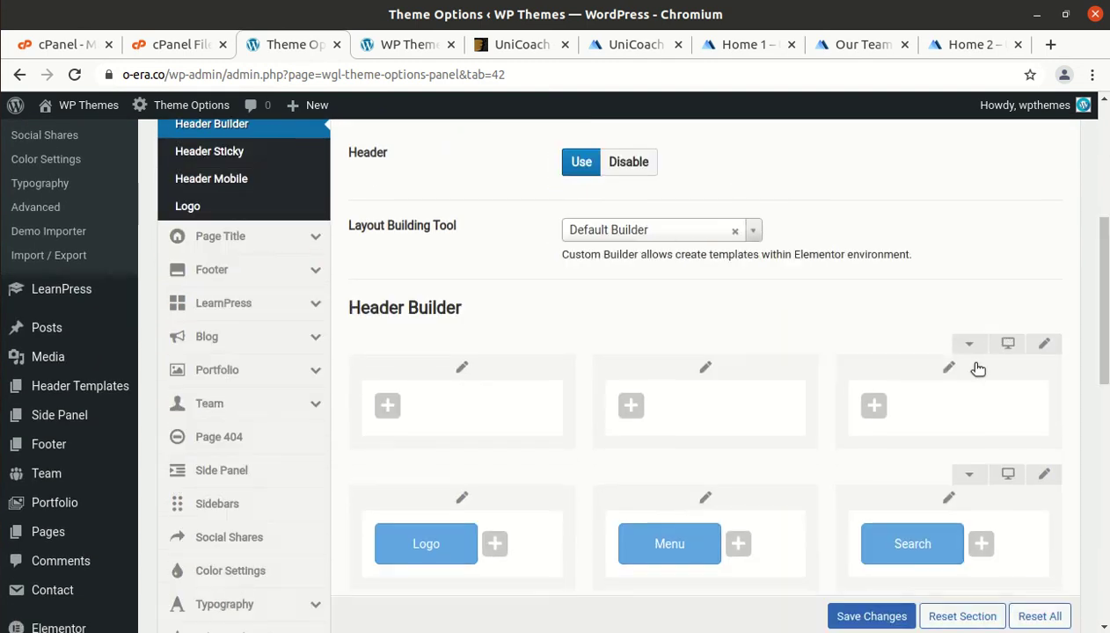
{"action": "scroll", "coordinate": [702, 374], "scroll_direction": "down", "scroll_amount": 3}
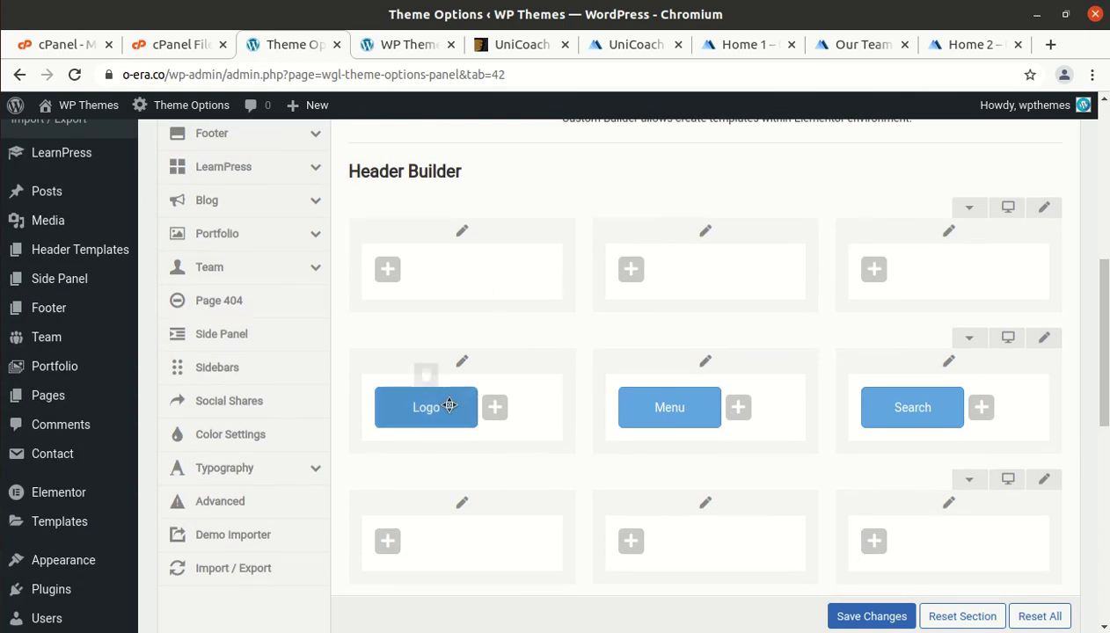
{"action": "scroll", "coordinate": [482, 427], "scroll_direction": "down", "scroll_amount": 2}
{"action": "scroll", "coordinate": [480, 427], "scroll_direction": "down", "scroll_amount": 4}
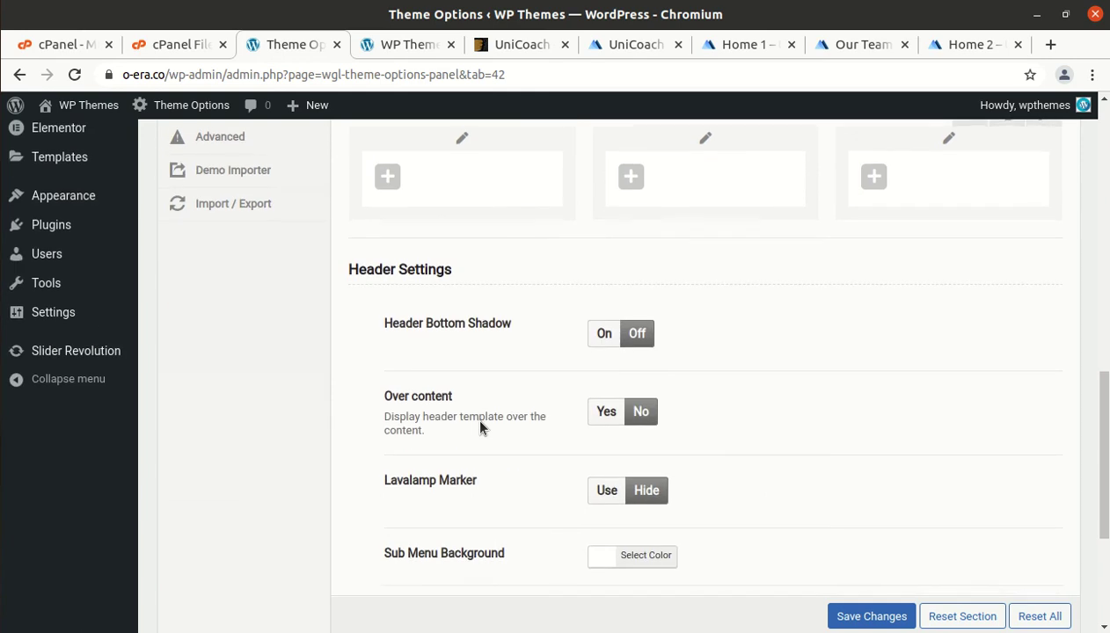
{"action": "scroll", "coordinate": [480, 428], "scroll_direction": "up", "scroll_amount": 6}
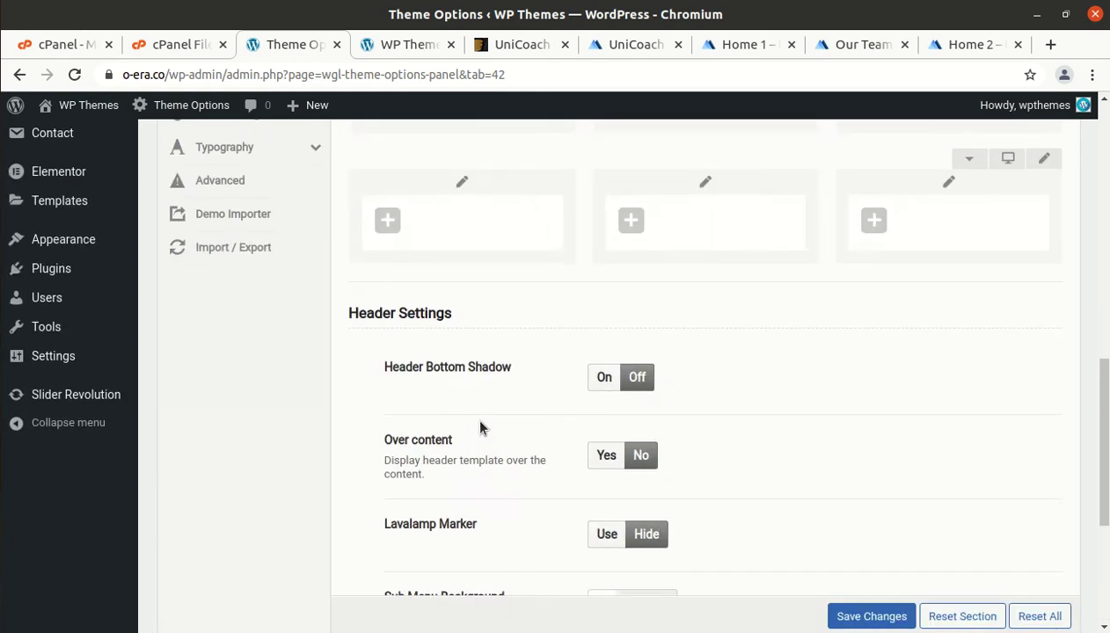
{"action": "scroll", "coordinate": [480, 428], "scroll_direction": "up", "scroll_amount": 3}
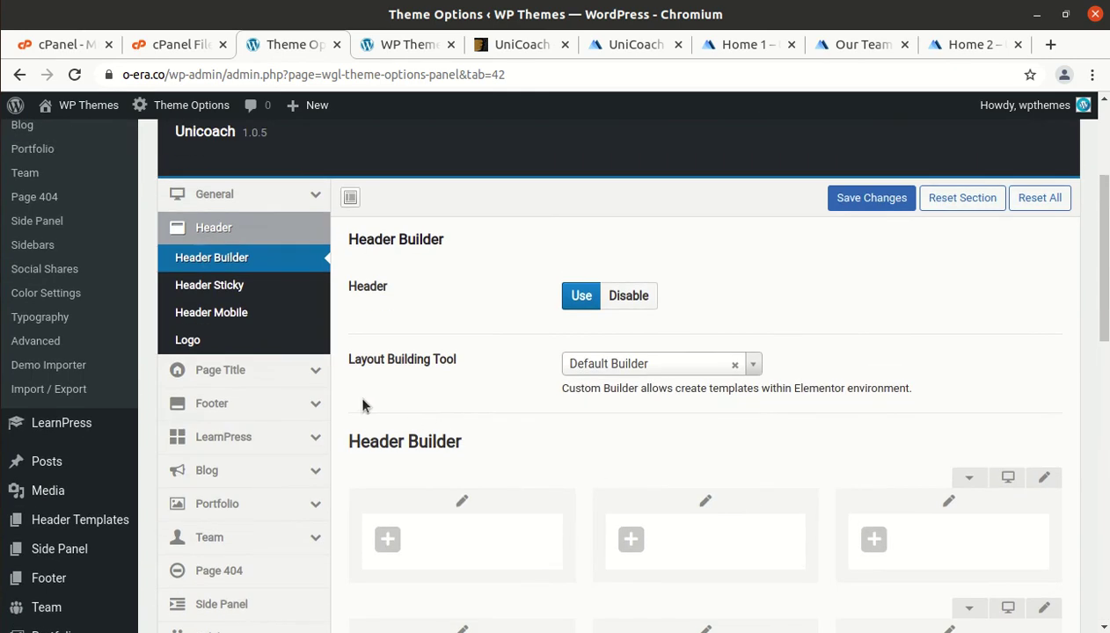
Step: Go through the Header Sticky, Header Mobile and Logo settings of the Header section
{"action": "left_click", "coordinate": [215, 289]}
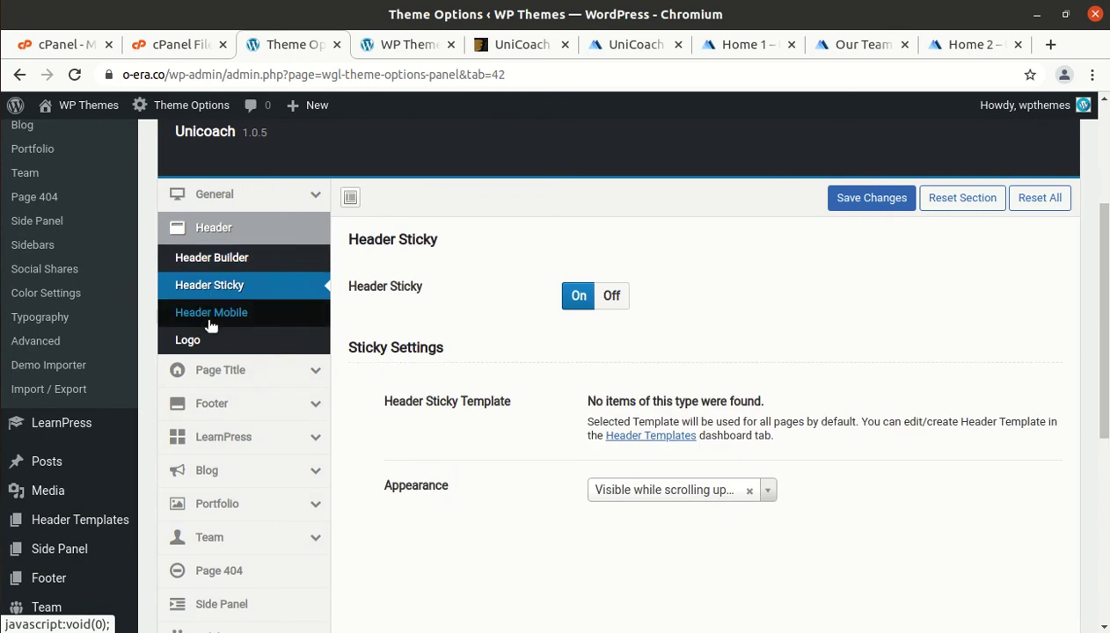
{"action": "left_click", "coordinate": [209, 324]}
{"action": "left_click", "coordinate": [194, 343]}
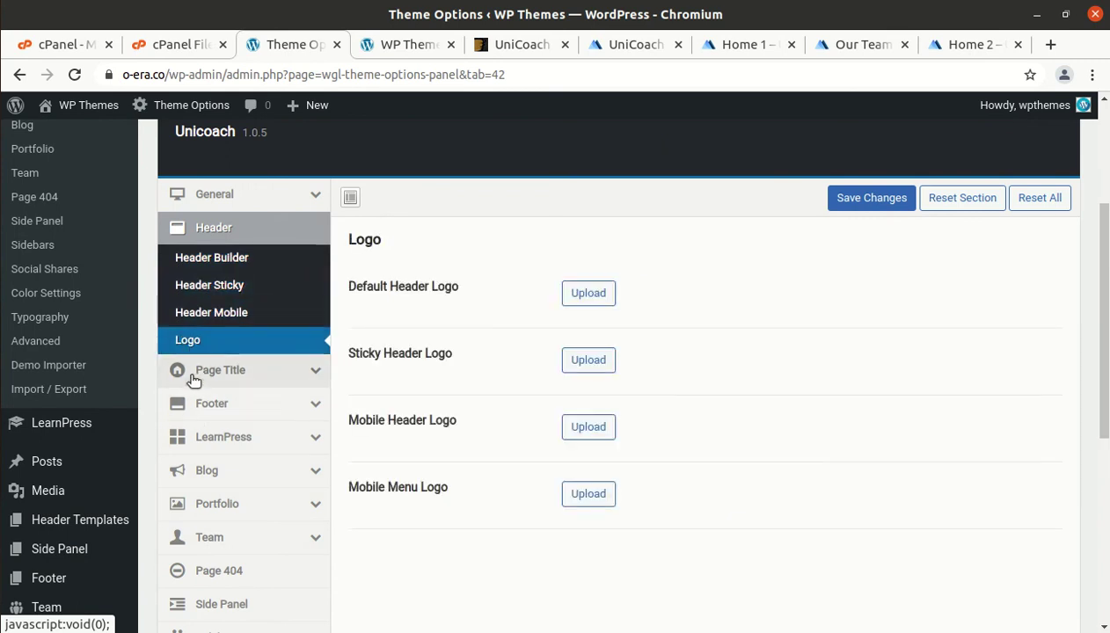
Step: Review the Page Title options, covering its General, Typography and Responsive settings
{"action": "left_click", "coordinate": [235, 374]}
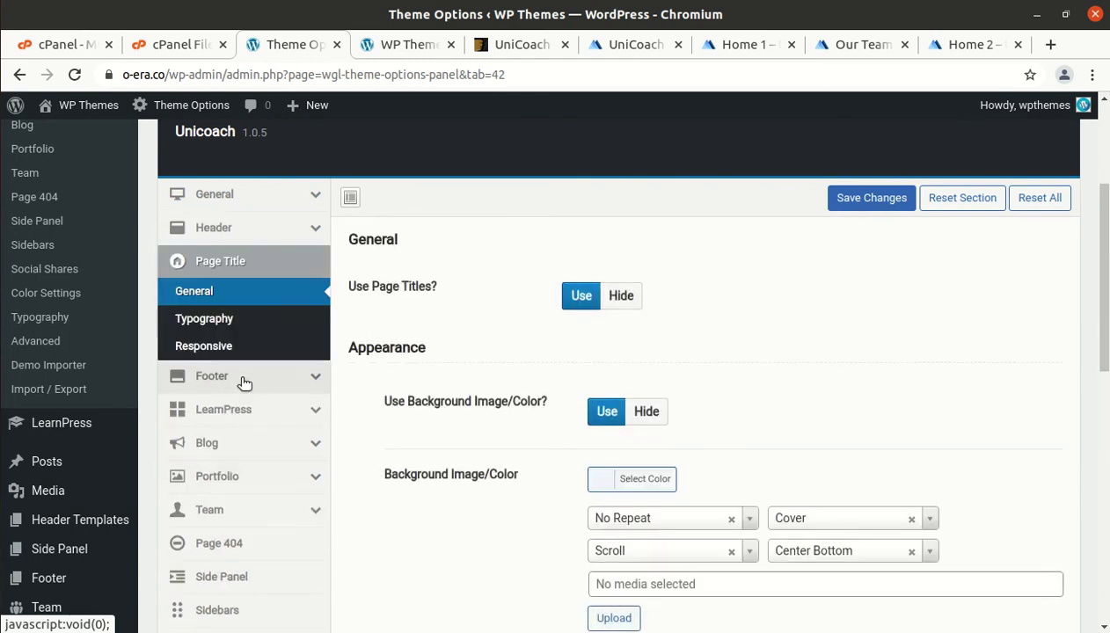
{"action": "scroll", "coordinate": [783, 408], "scroll_direction": "down", "scroll_amount": 9}
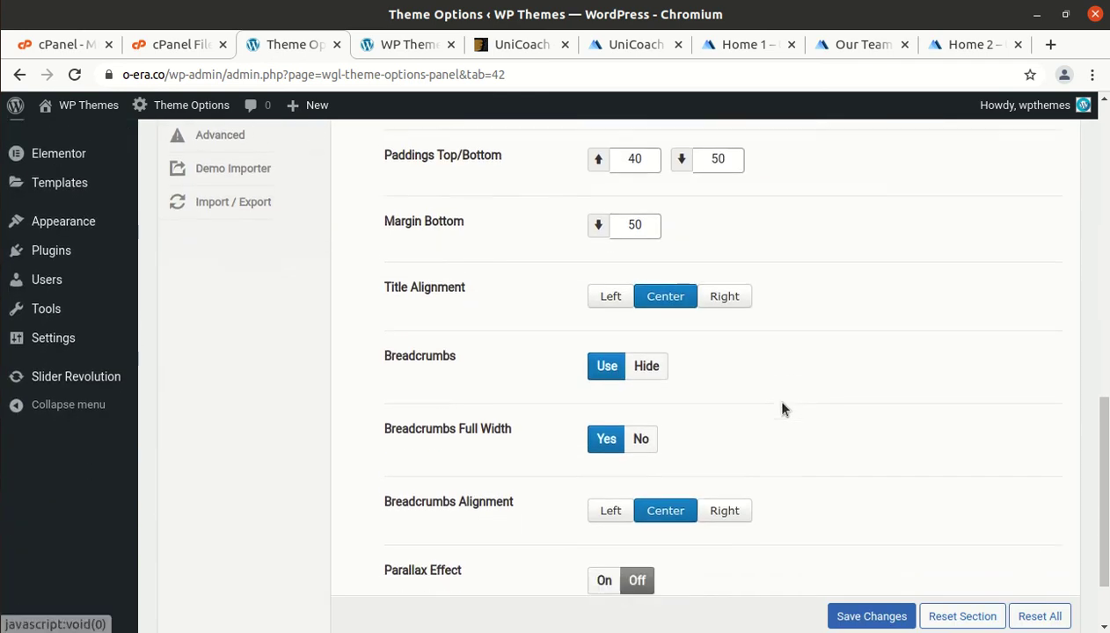
{"action": "scroll", "coordinate": [780, 271], "scroll_direction": "up", "scroll_amount": 10}
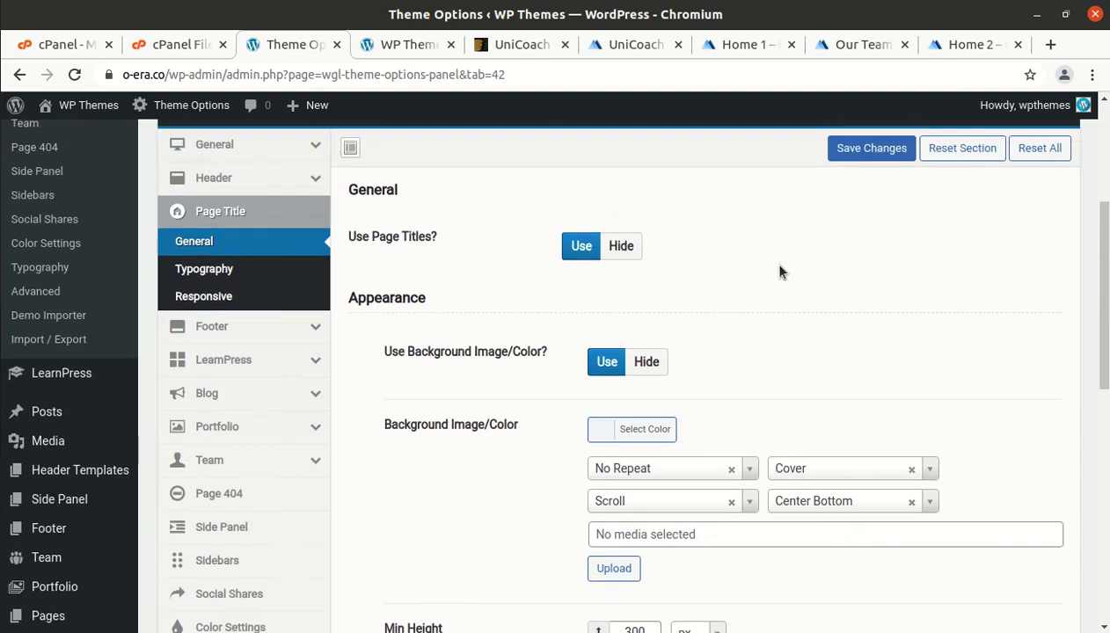
{"action": "left_click", "coordinate": [241, 482]}
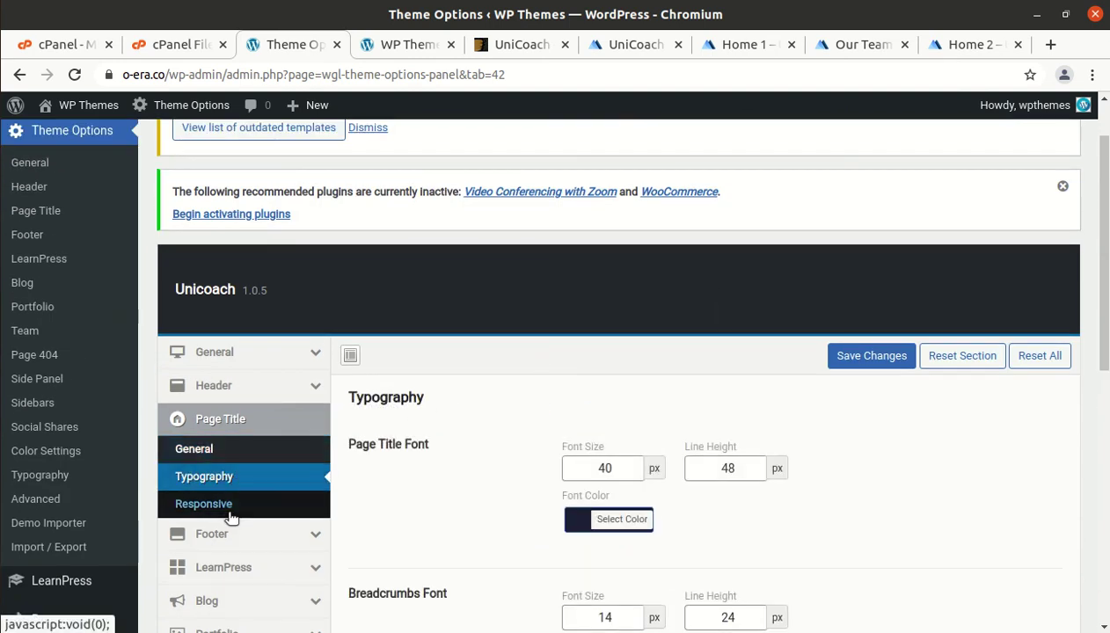
{"action": "left_click", "coordinate": [228, 513]}
{"action": "scroll", "coordinate": [335, 466], "scroll_direction": "down", "scroll_amount": 5}
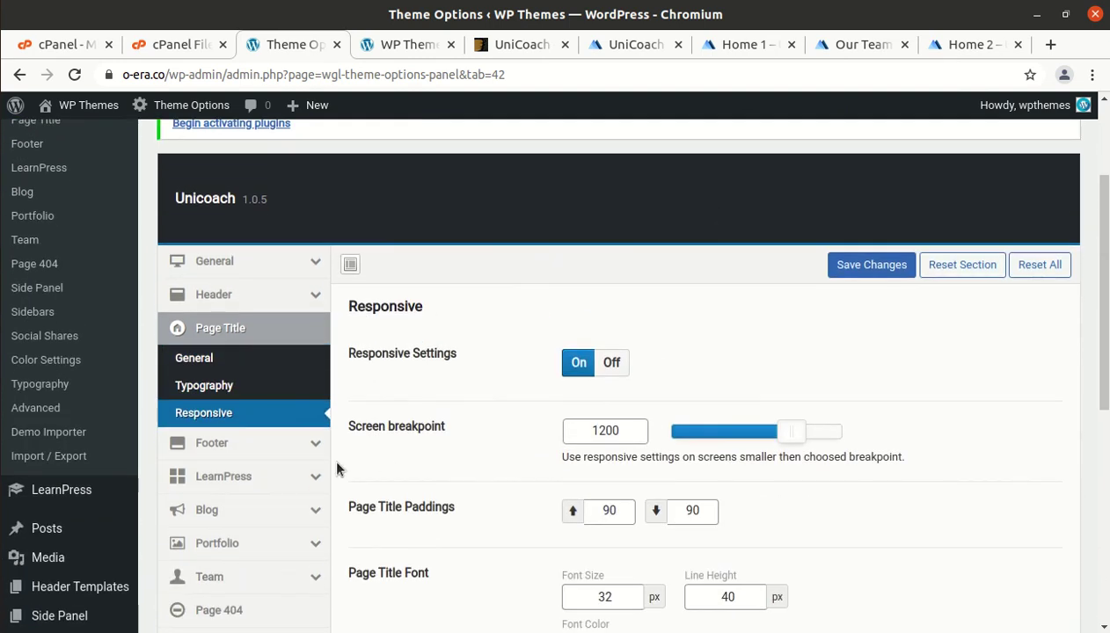
Step: Open the general Footer options and examine the content type, columns, paddings and styling settings
{"action": "left_click", "coordinate": [240, 307]}
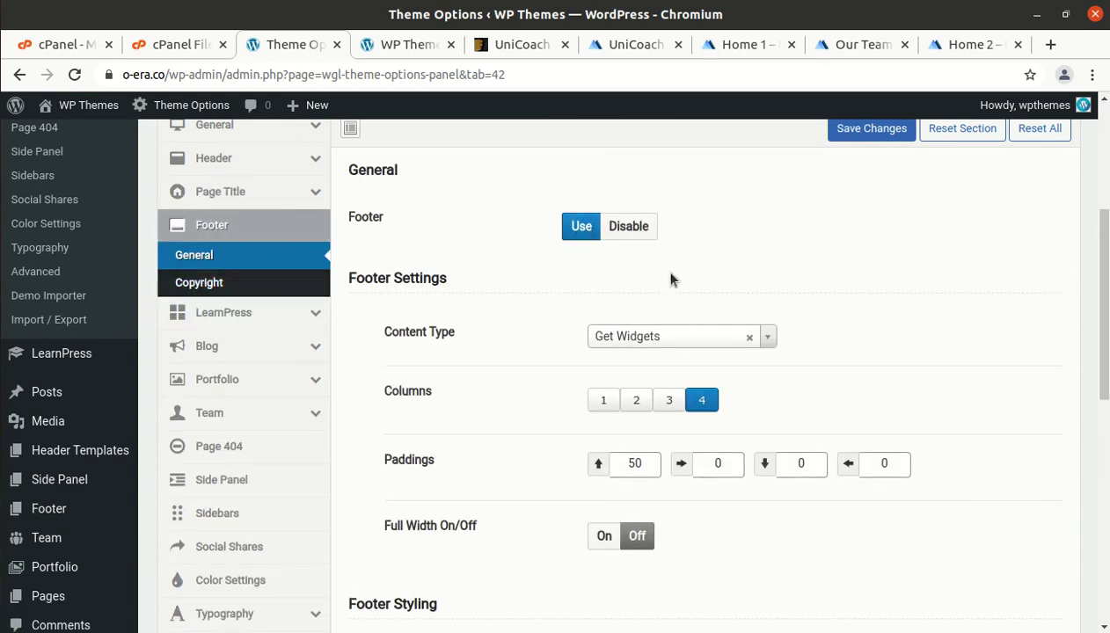
{"action": "scroll", "coordinate": [619, 324], "scroll_direction": "down", "scroll_amount": 3}
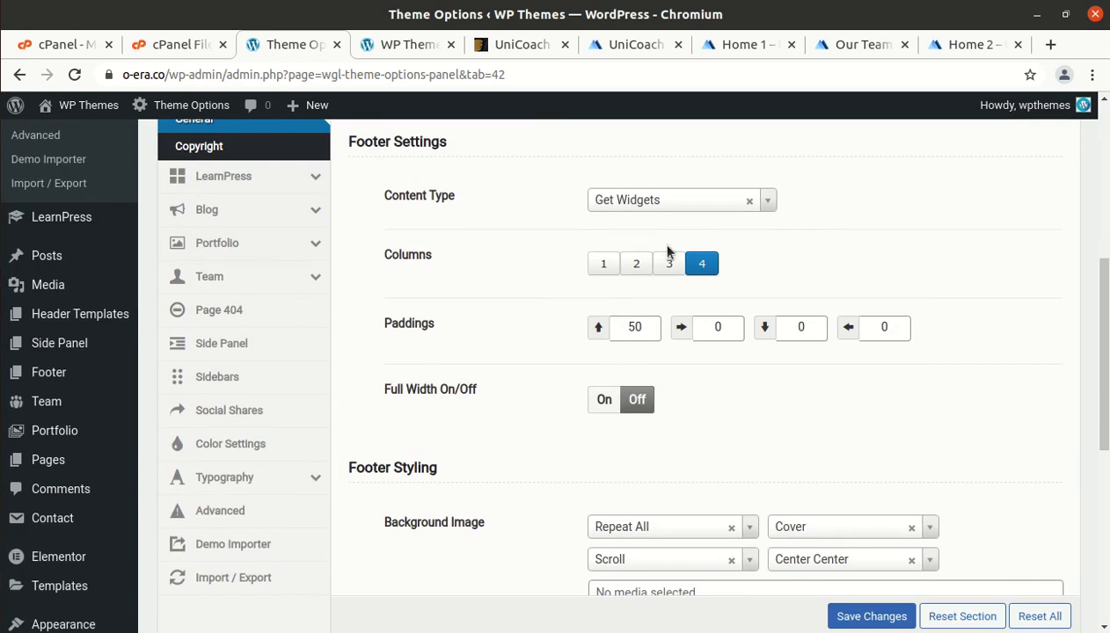
{"action": "scroll", "coordinate": [564, 358], "scroll_direction": "down", "scroll_amount": 8}
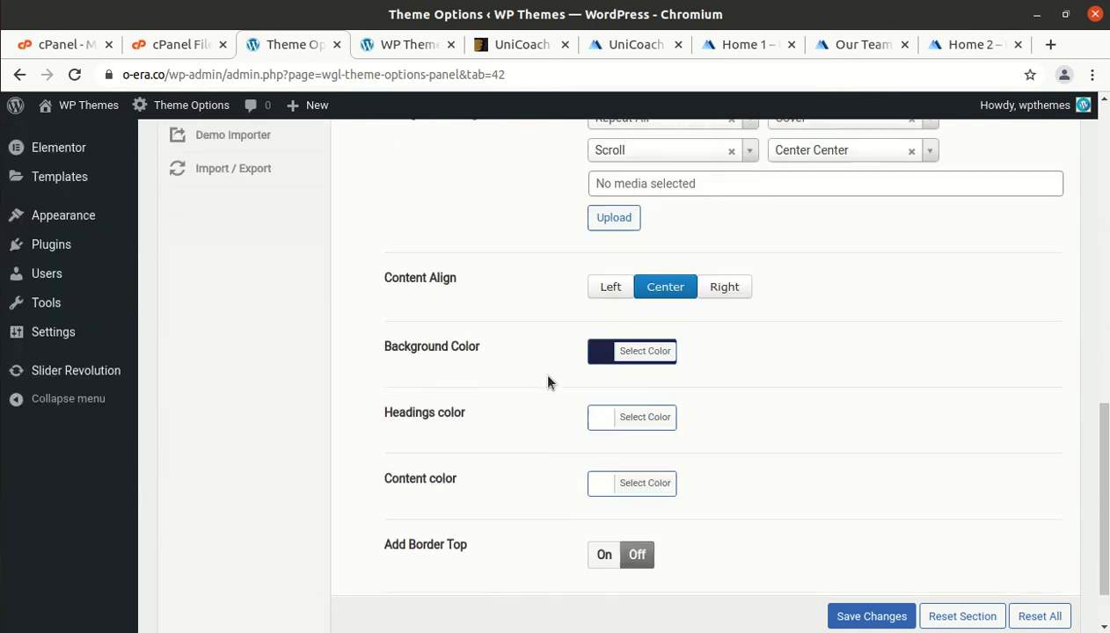
{"action": "scroll", "coordinate": [547, 382], "scroll_direction": "down", "scroll_amount": 3}
{"action": "scroll", "coordinate": [547, 381], "scroll_direction": "up", "scroll_amount": 12}
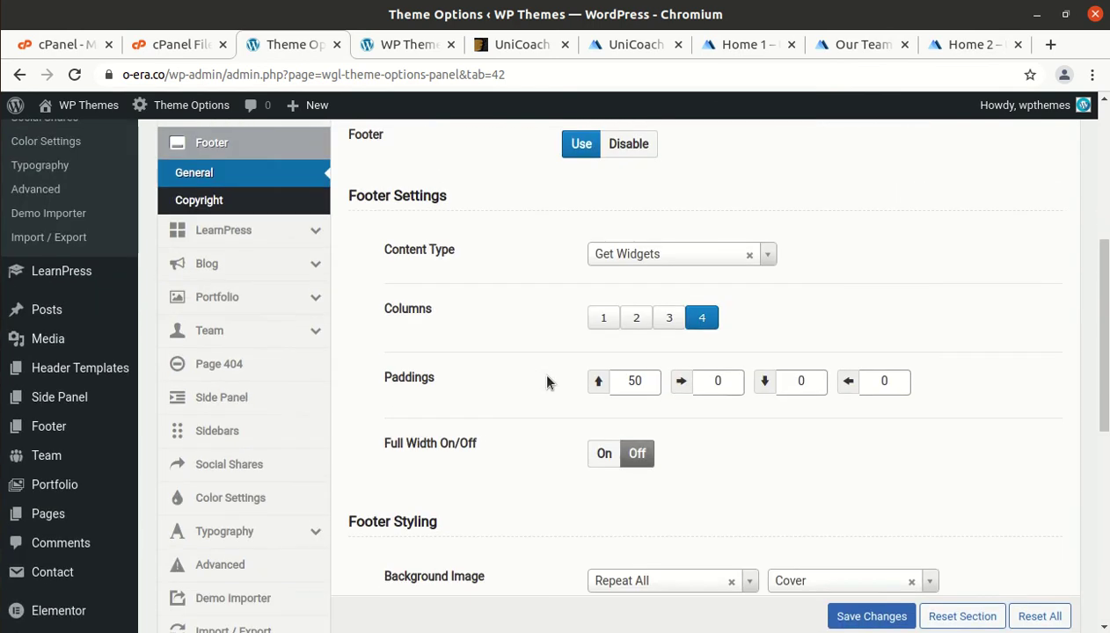
Step: Open the LearnPress archive options and examine the page title, grid columns and sidebar layout settings
{"action": "left_click", "coordinate": [235, 245]}
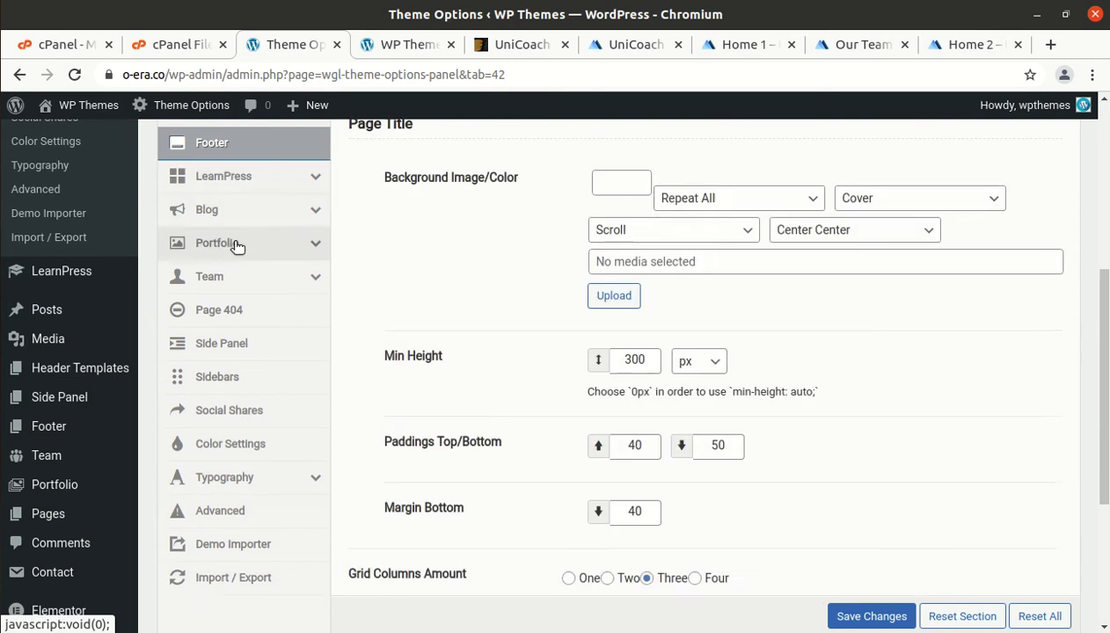
{"action": "scroll", "coordinate": [688, 324], "scroll_direction": "up", "scroll_amount": 2}
{"action": "scroll", "coordinate": [690, 326], "scroll_direction": "down", "scroll_amount": 1}
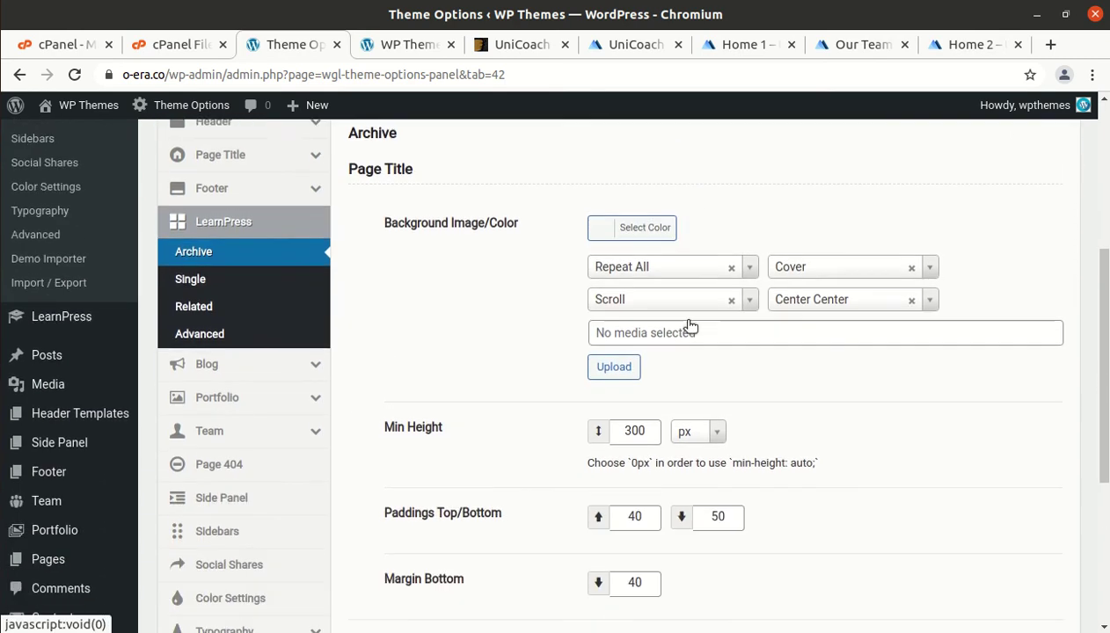
{"action": "scroll", "coordinate": [690, 327], "scroll_direction": "down", "scroll_amount": 2}
{"action": "scroll", "coordinate": [475, 306], "scroll_direction": "down", "scroll_amount": 2}
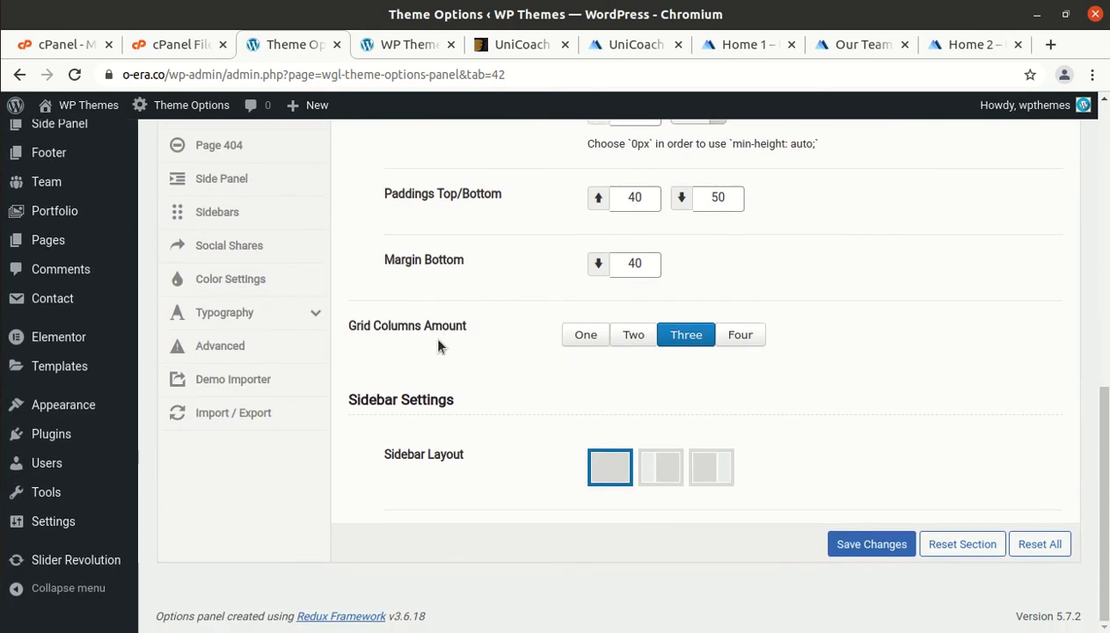
{"action": "scroll", "coordinate": [422, 352], "scroll_direction": "up", "scroll_amount": 4}
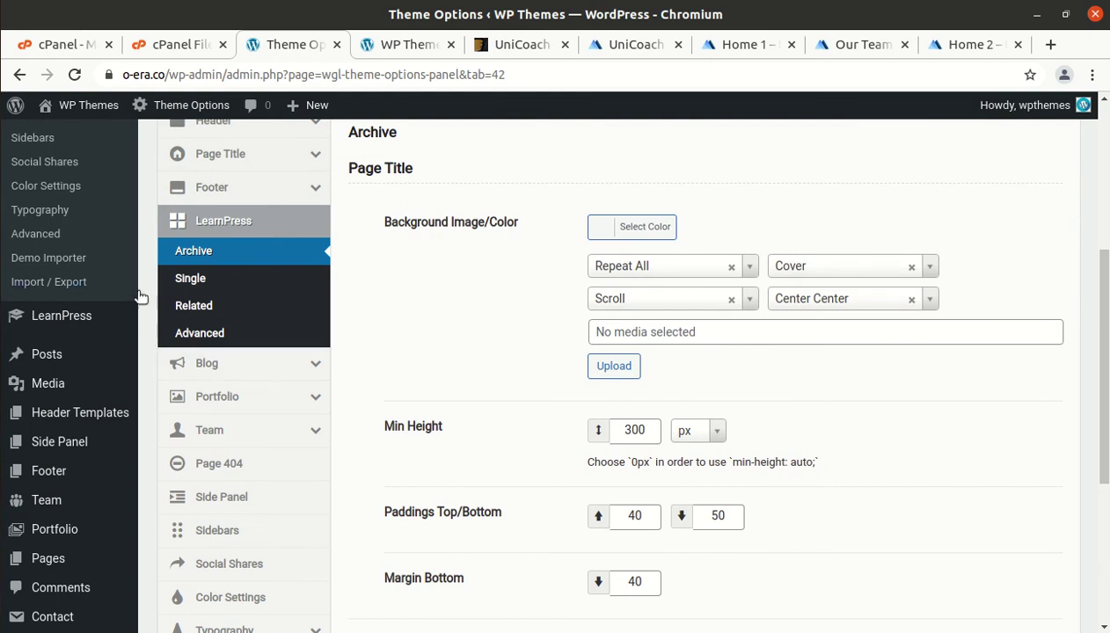
Step: Look through the Blog, Portfolio, Team, Side Panel and Sidebars theme options
{"action": "left_click", "coordinate": [215, 369]}
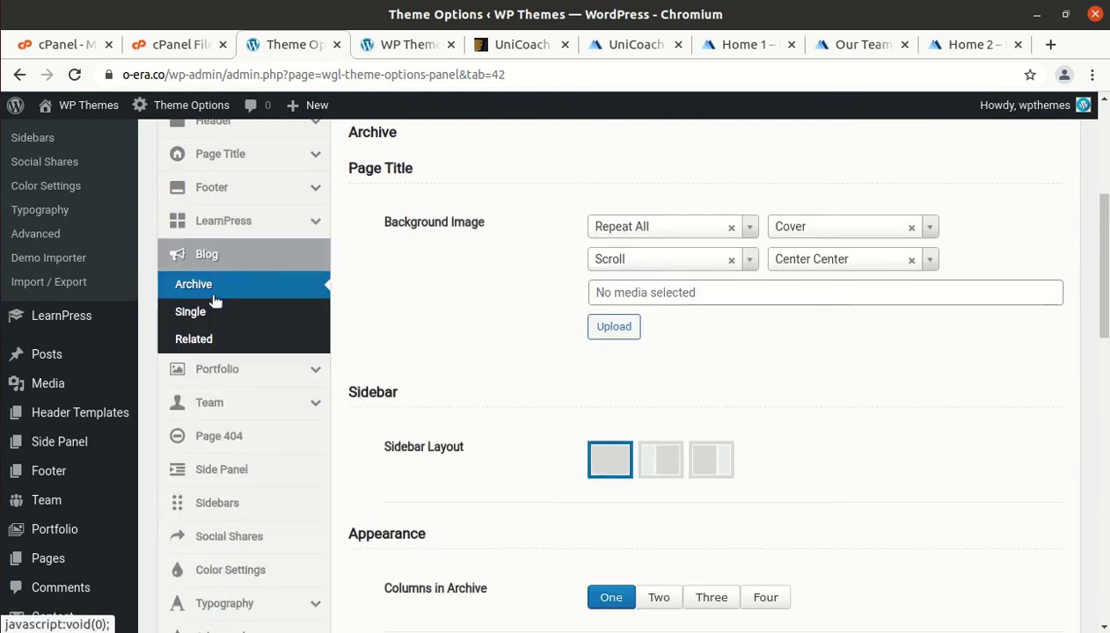
{"action": "left_click", "coordinate": [207, 376]}
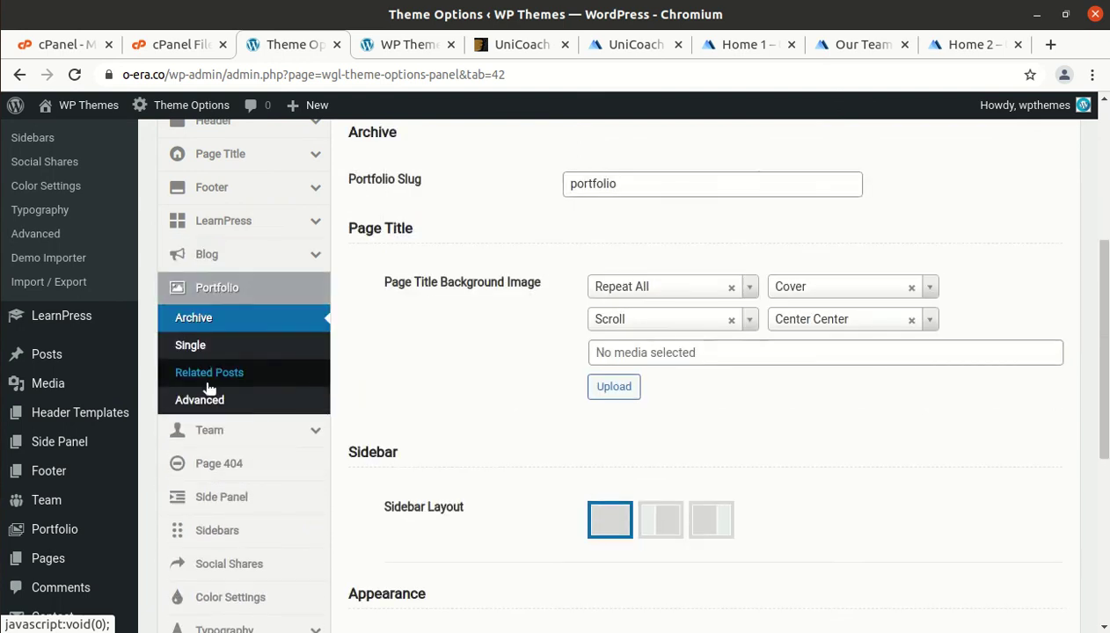
{"action": "left_click", "coordinate": [226, 427]}
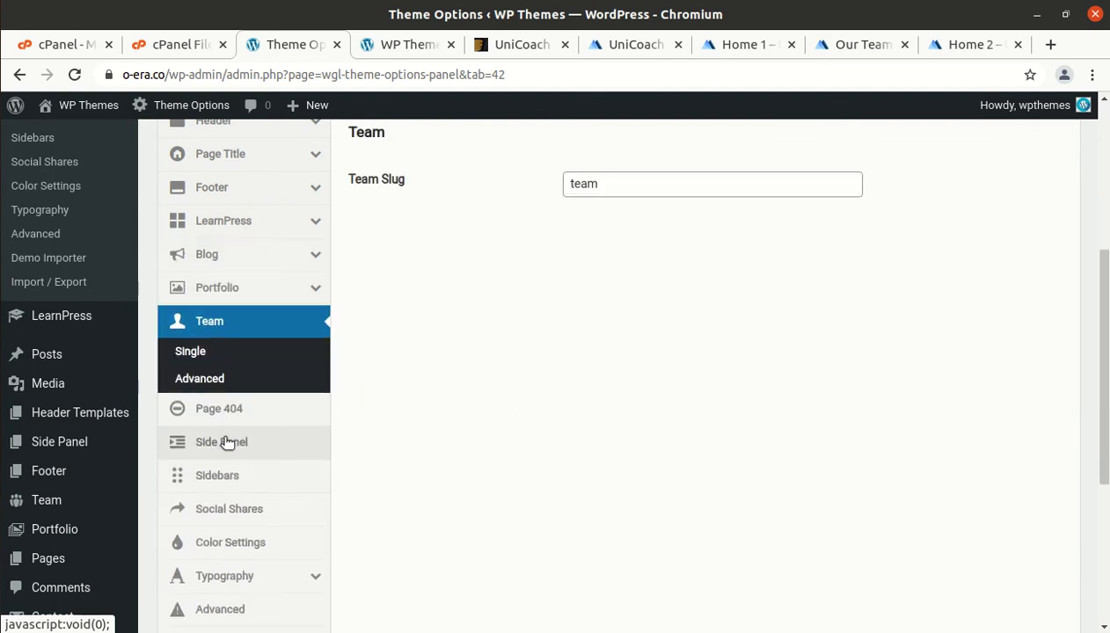
{"action": "left_click", "coordinate": [221, 444]}
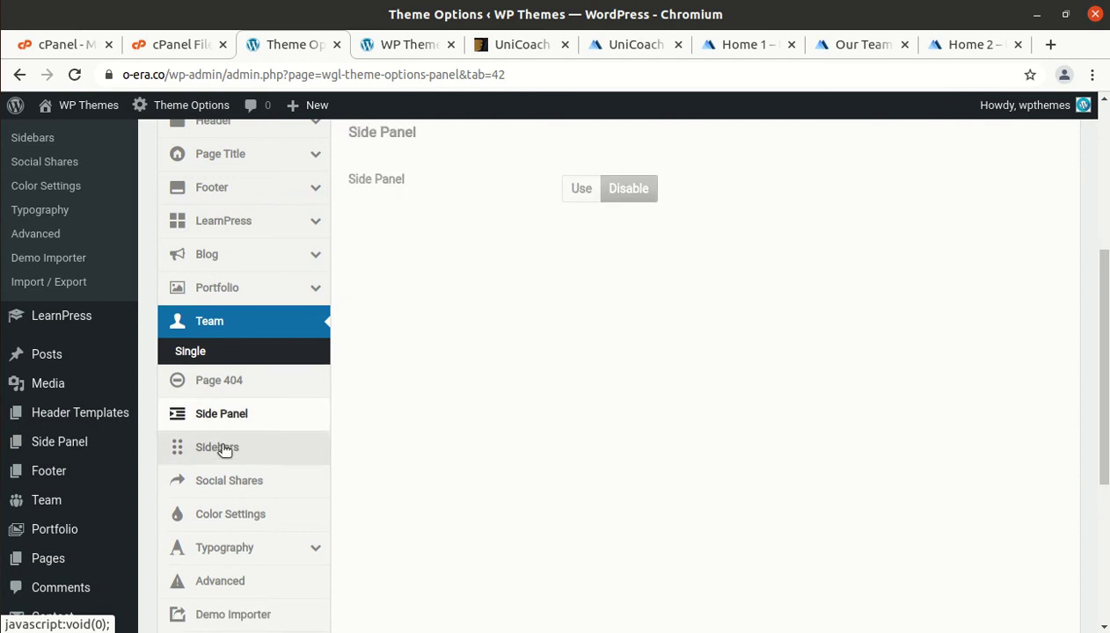
{"action": "left_click", "coordinate": [219, 431]}
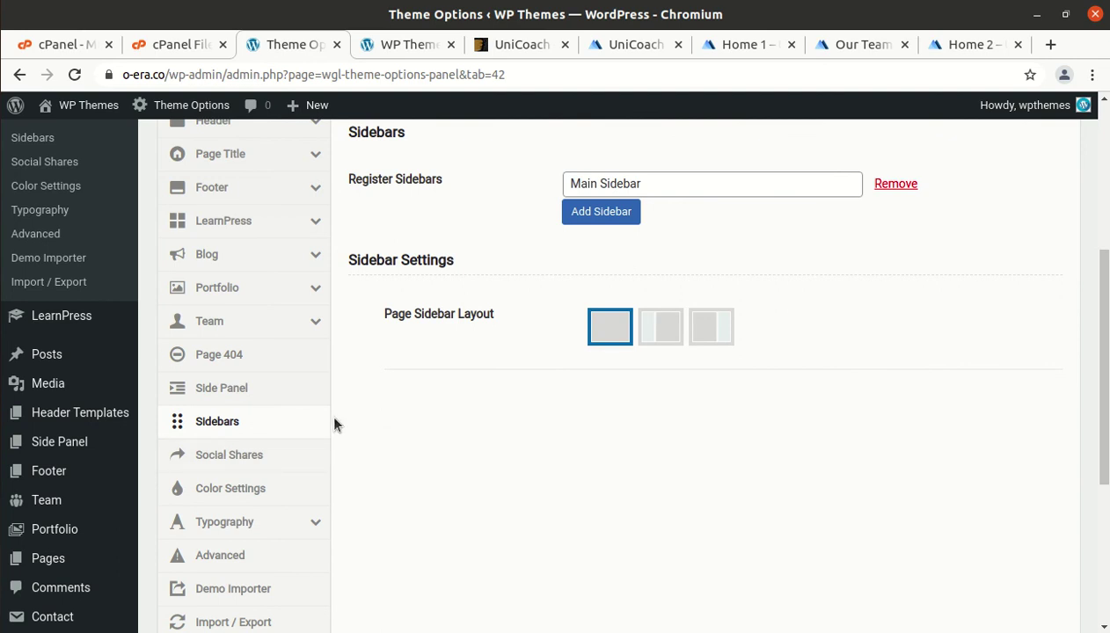
Step: Examine the theme and button colors in Color Settings and the main content fonts in Typography
{"action": "scroll", "coordinate": [279, 485], "scroll_direction": "down", "scroll_amount": 2}
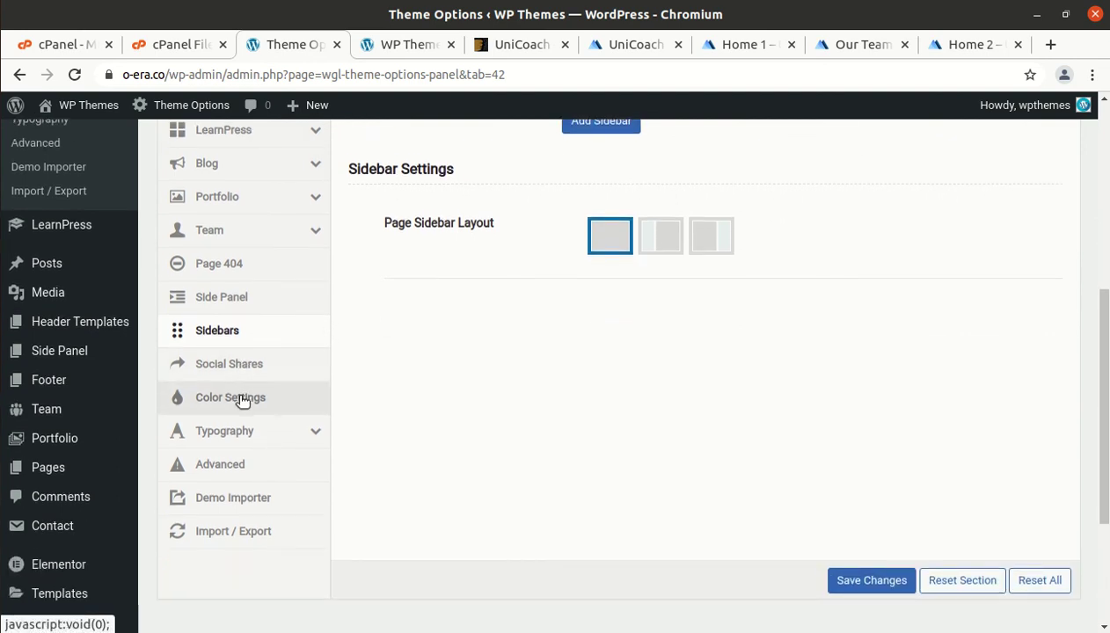
{"action": "left_click", "coordinate": [230, 398]}
{"action": "scroll", "coordinate": [563, 360], "scroll_direction": "down", "scroll_amount": 3}
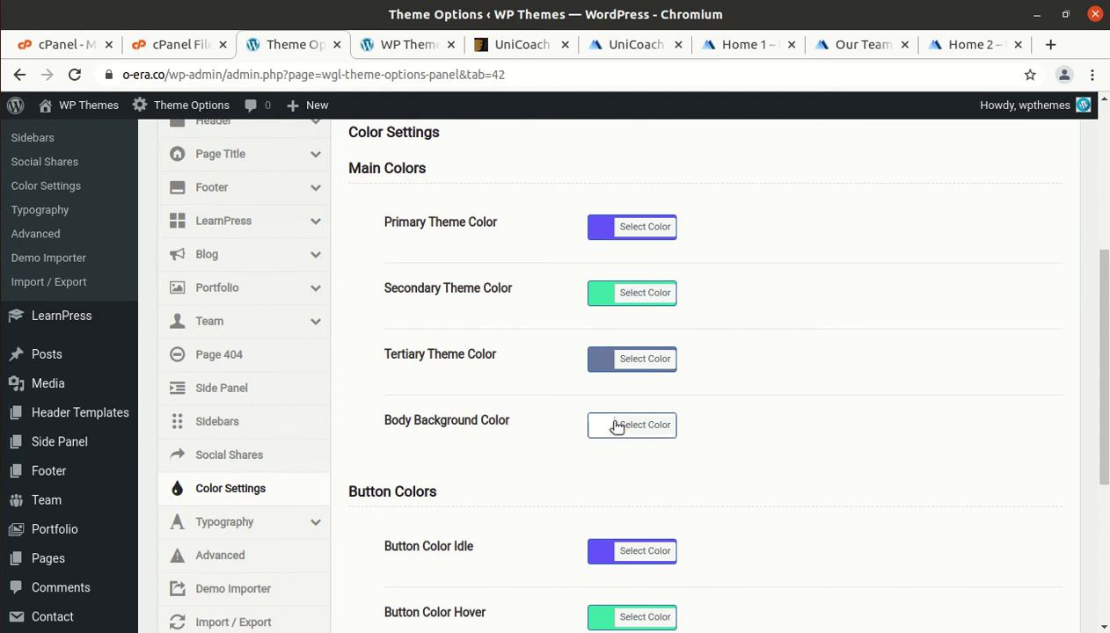
{"action": "scroll", "coordinate": [563, 457], "scroll_direction": "down", "scroll_amount": 3}
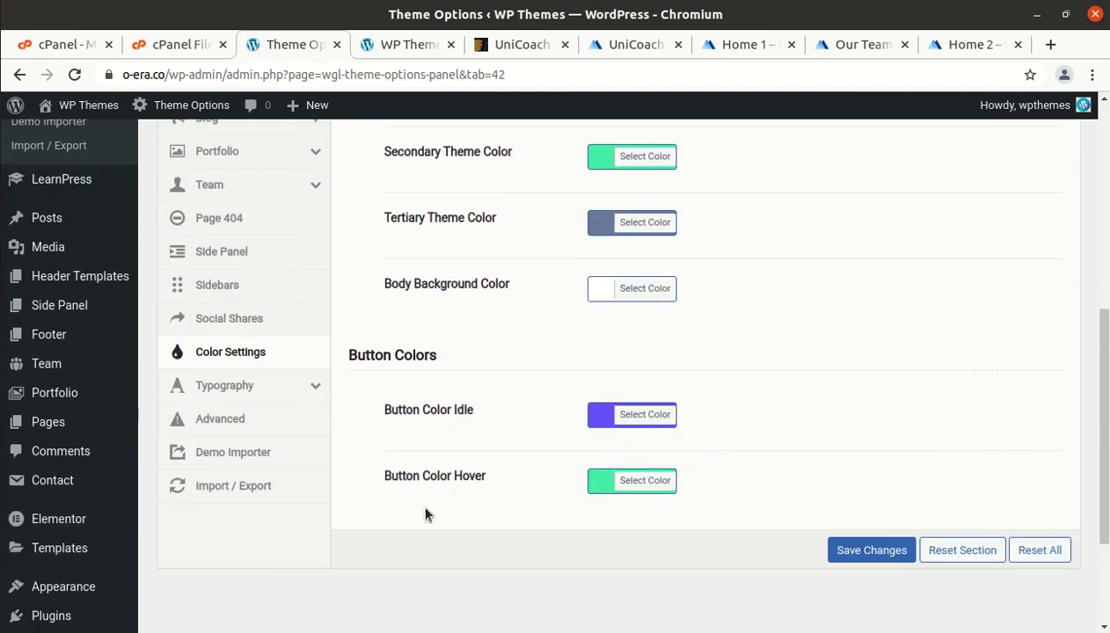
{"action": "left_click", "coordinate": [245, 388]}
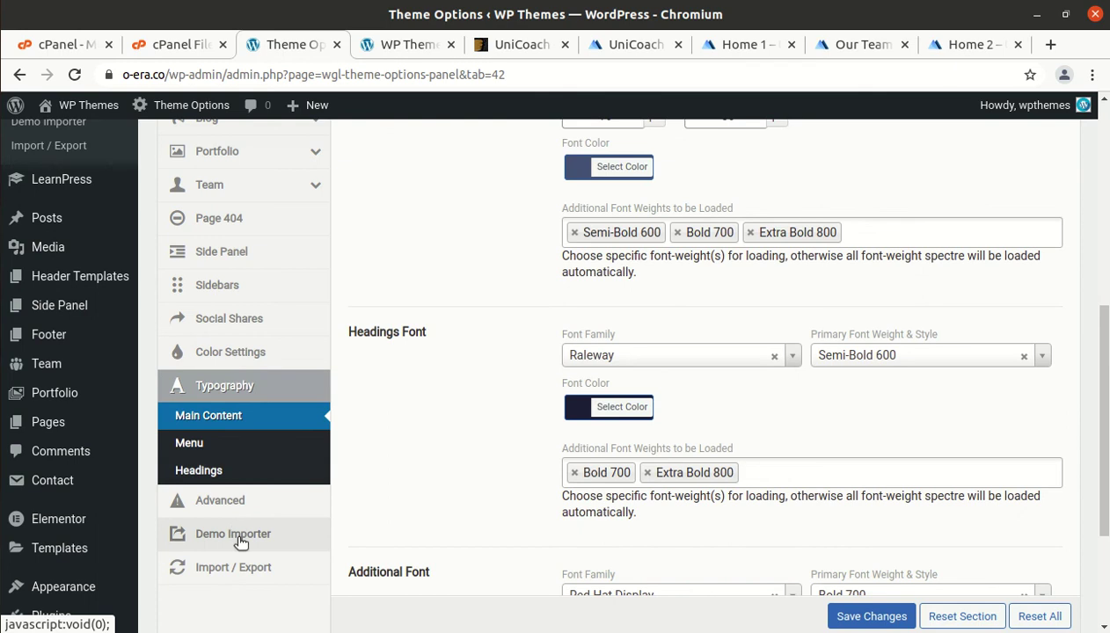
{"action": "scroll", "coordinate": [321, 550], "scroll_direction": "down", "scroll_amount": 3}
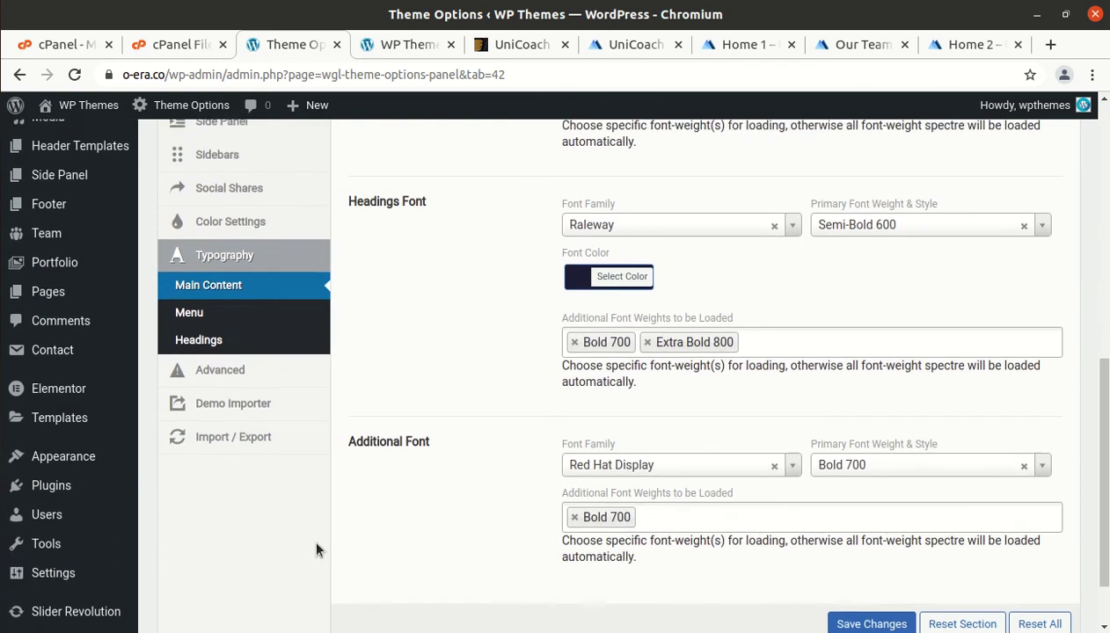
Step: Leave the theme options for the LearnPress Courses page and look over its course list and the admin menu entries
{"action": "scroll", "coordinate": [317, 550], "scroll_direction": "up", "scroll_amount": 10}
{"action": "left_click", "coordinate": [78, 591]}
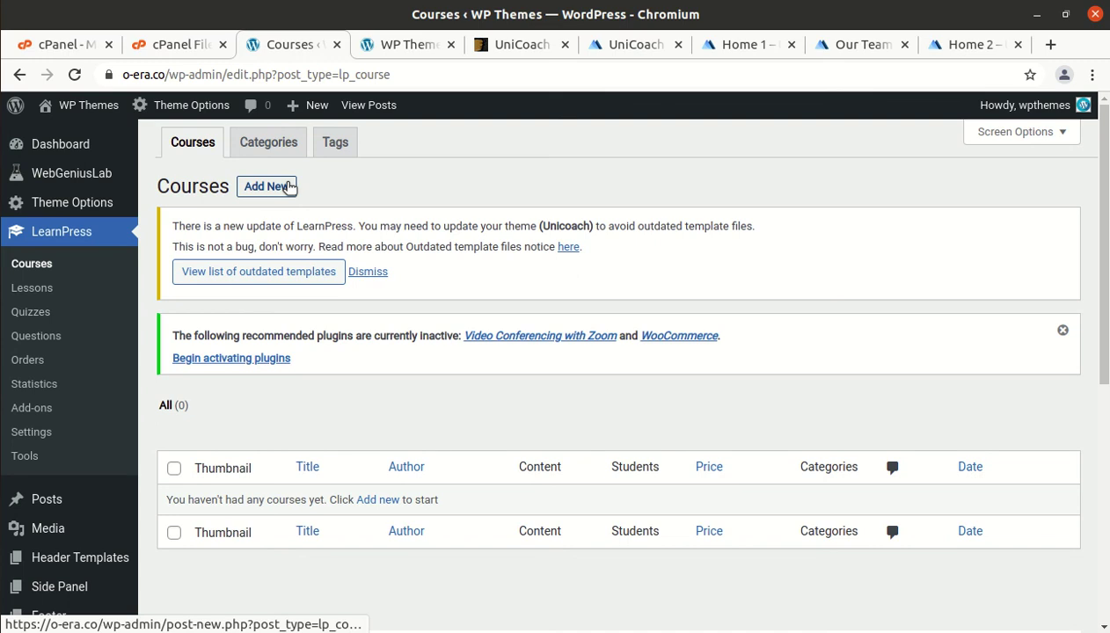
{"action": "scroll", "coordinate": [243, 265], "scroll_direction": "down", "scroll_amount": 7}
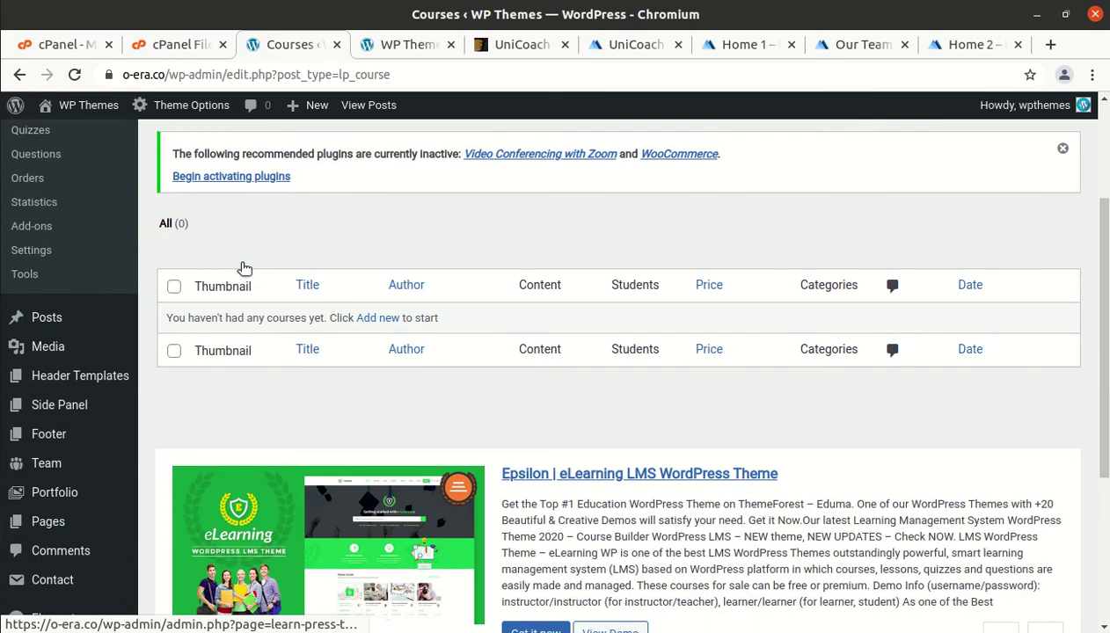
{"action": "scroll", "coordinate": [243, 272], "scroll_direction": "up", "scroll_amount": 7}
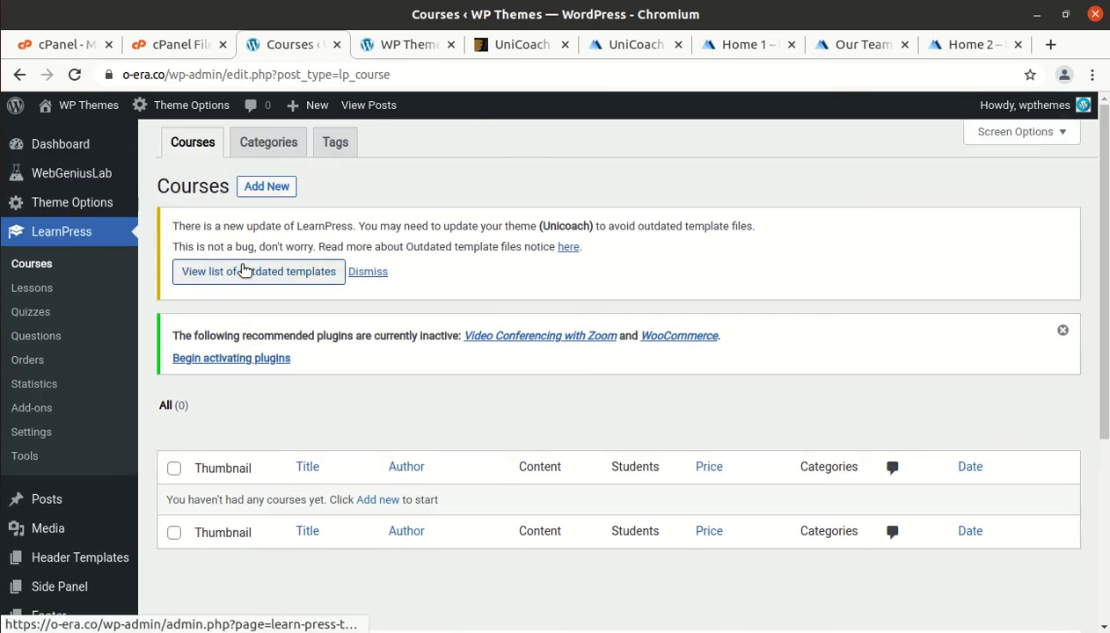
{"action": "scroll", "coordinate": [243, 272], "scroll_direction": "down", "scroll_amount": 6}
{"action": "scroll", "coordinate": [446, 532], "scroll_direction": "down", "scroll_amount": 1}
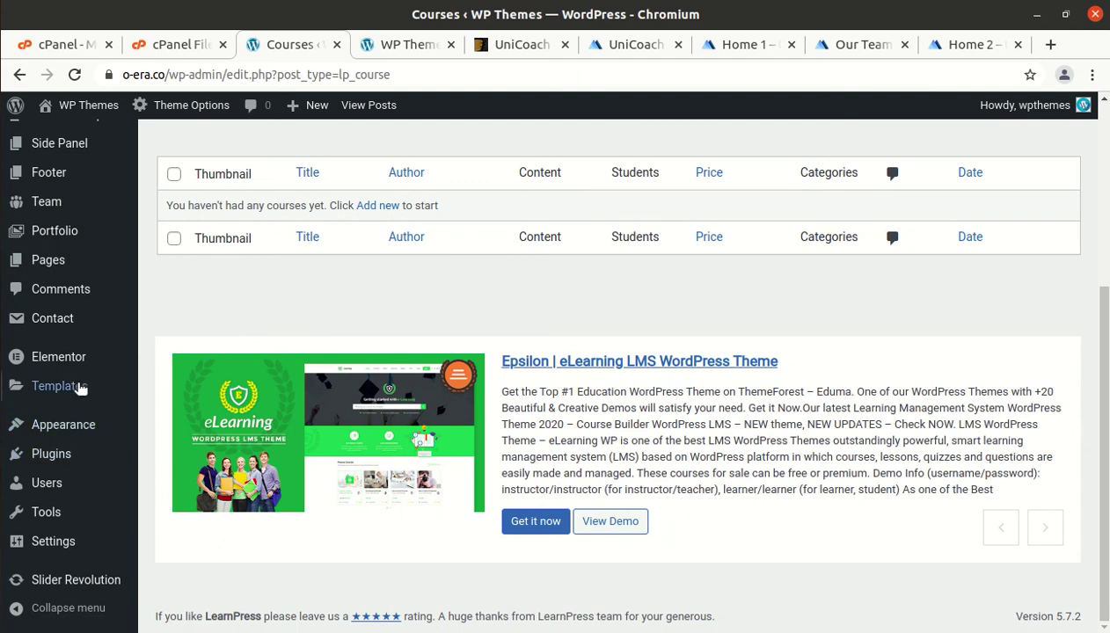
{"action": "scroll", "coordinate": [77, 385], "scroll_direction": "up", "scroll_amount": 5}
{"action": "scroll", "coordinate": [77, 385], "scroll_direction": "down", "scroll_amount": 6}
{"action": "scroll", "coordinate": [78, 385], "scroll_direction": "up", "scroll_amount": 7}
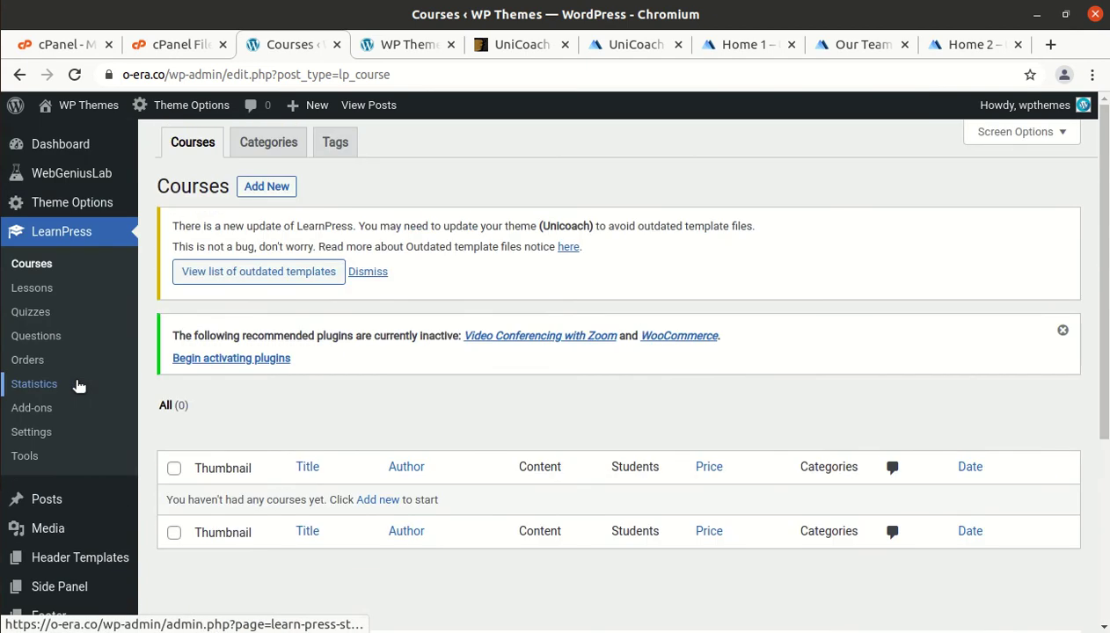
Step: Return to the WordPress admin Dashboard and view the WP Themes site's front page
{"action": "left_click", "coordinate": [57, 149]}
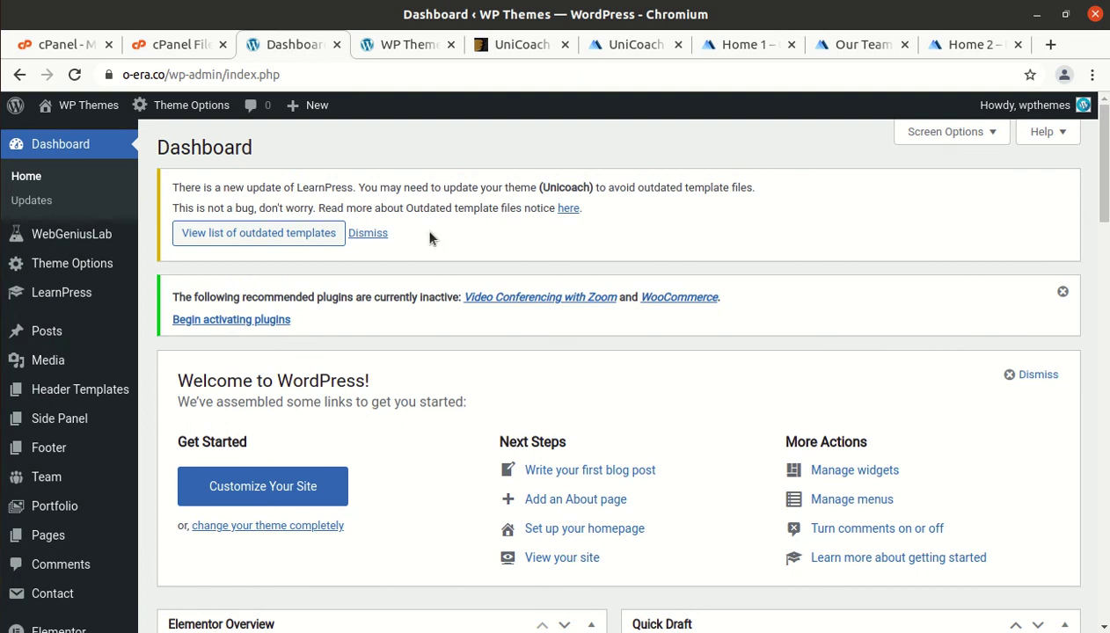
{"action": "left_click", "coordinate": [396, 44]}
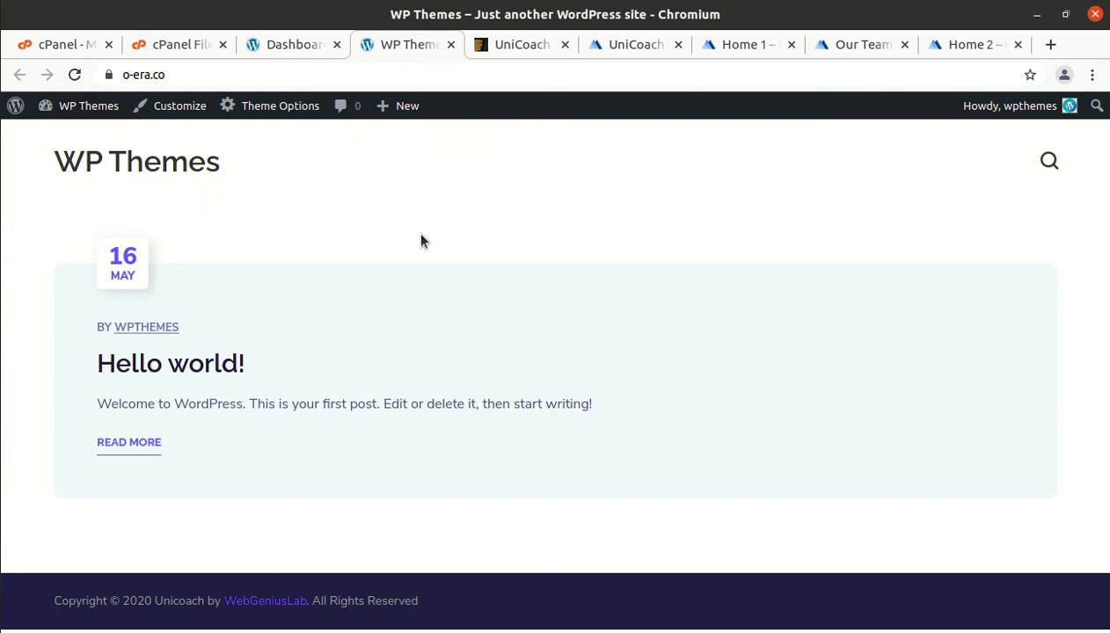
Step: Close the four UniCoach demo pages: the demo landing page, Home 1, Our Team and Home 2
{"action": "left_click", "coordinate": [649, 42]}
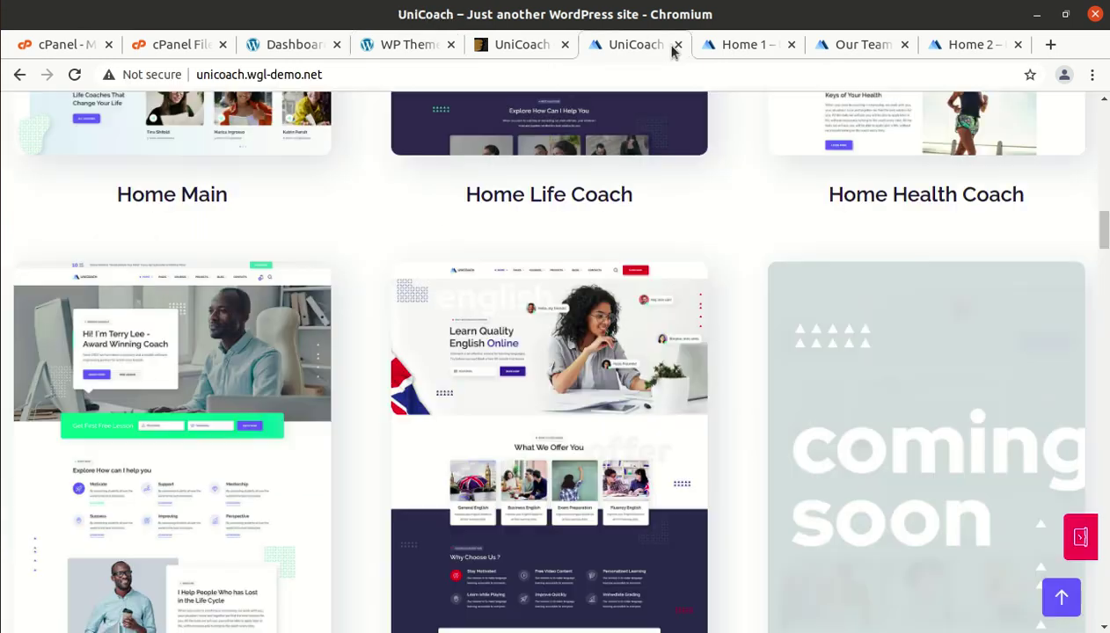
{"action": "left_click", "coordinate": [678, 45]}
{"action": "left_click", "coordinate": [678, 45]}
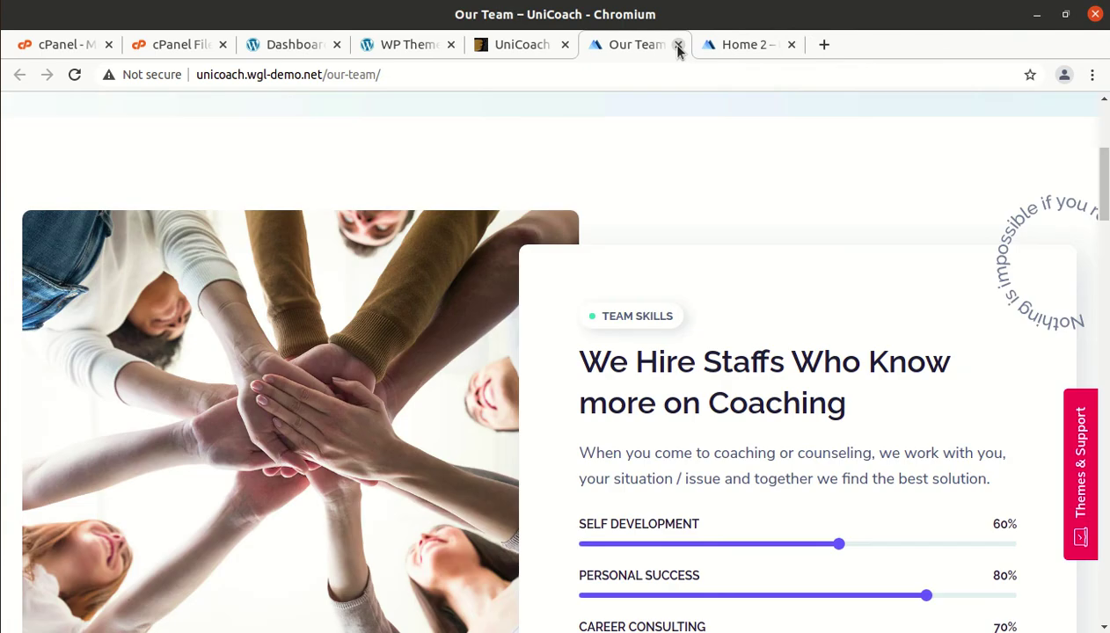
{"action": "left_click", "coordinate": [678, 44]}
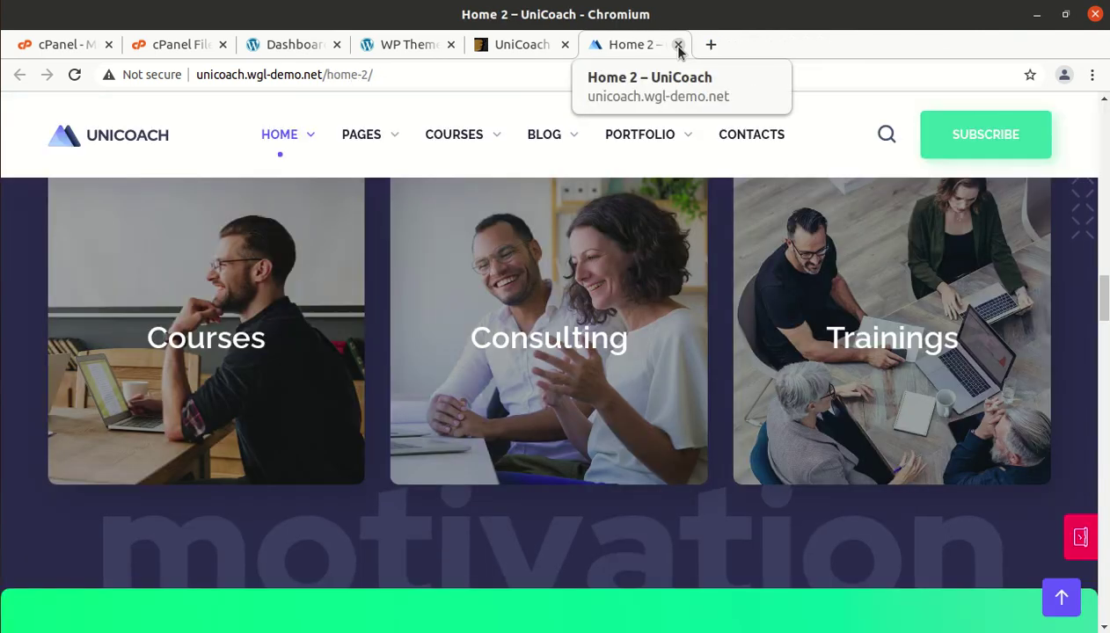
{"action": "left_click", "coordinate": [678, 45]}
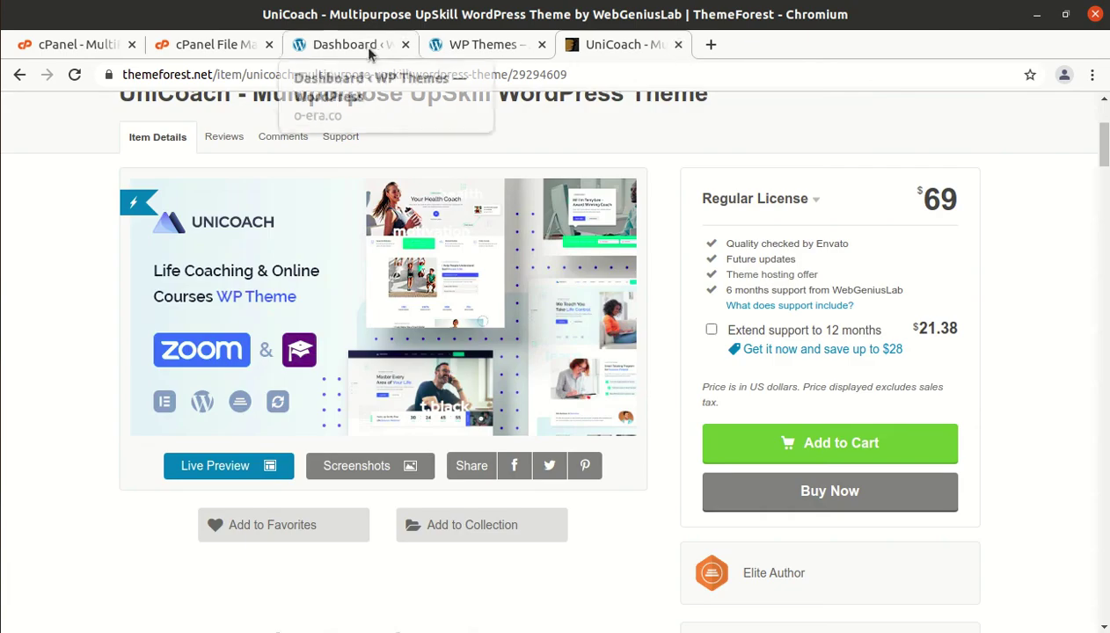